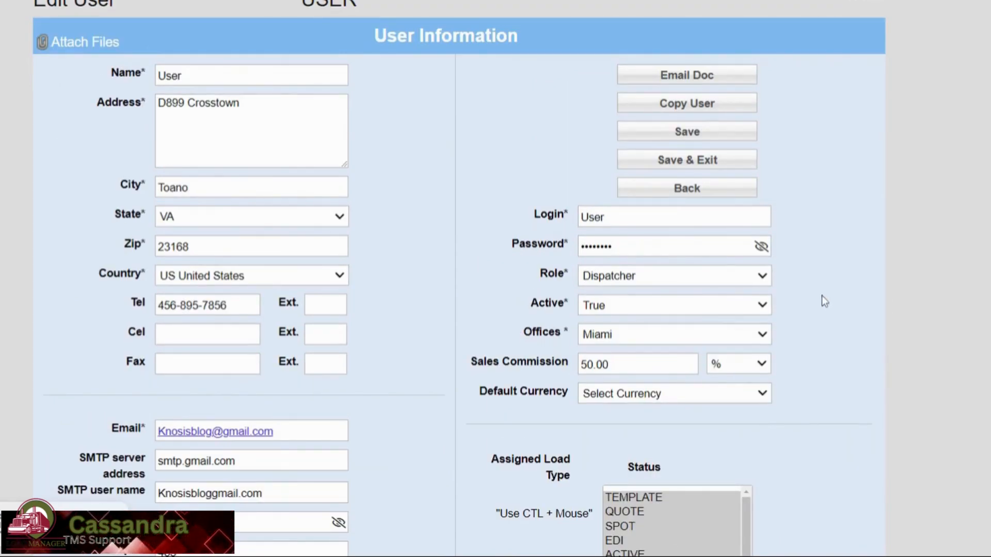
Return to the list of all users and open the record of the Mobile1 sales representative
{"action": "scroll", "coordinate": [822, 295], "scroll_direction": "up", "scroll_amount": 5}
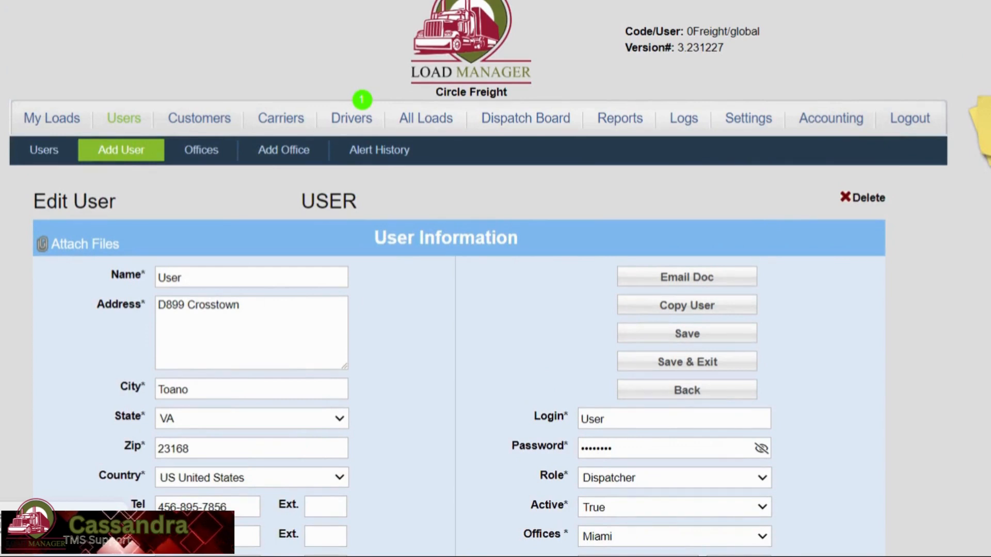
{"action": "left_click", "coordinate": [128, 152]}
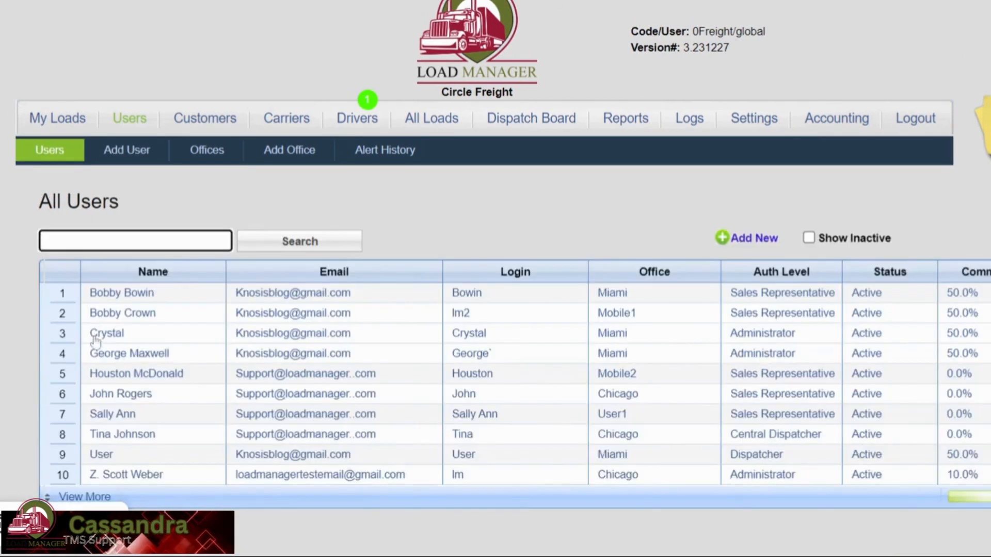
{"action": "left_click", "coordinate": [122, 315]}
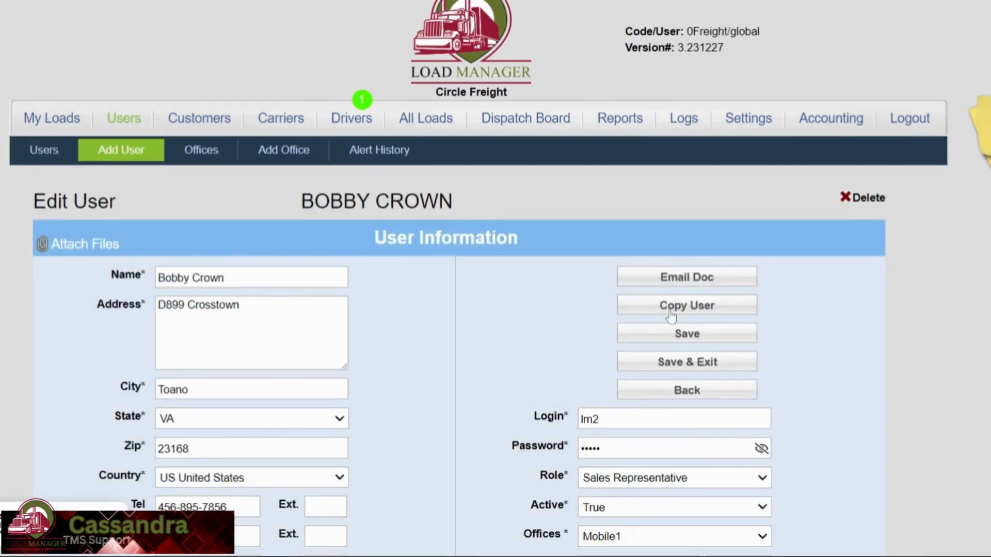
Examine the user's email and SMTP fields: server address, user name, password, port, TLS/SSL and verification
{"action": "scroll", "coordinate": [666, 310], "scroll_direction": "down", "scroll_amount": 1}
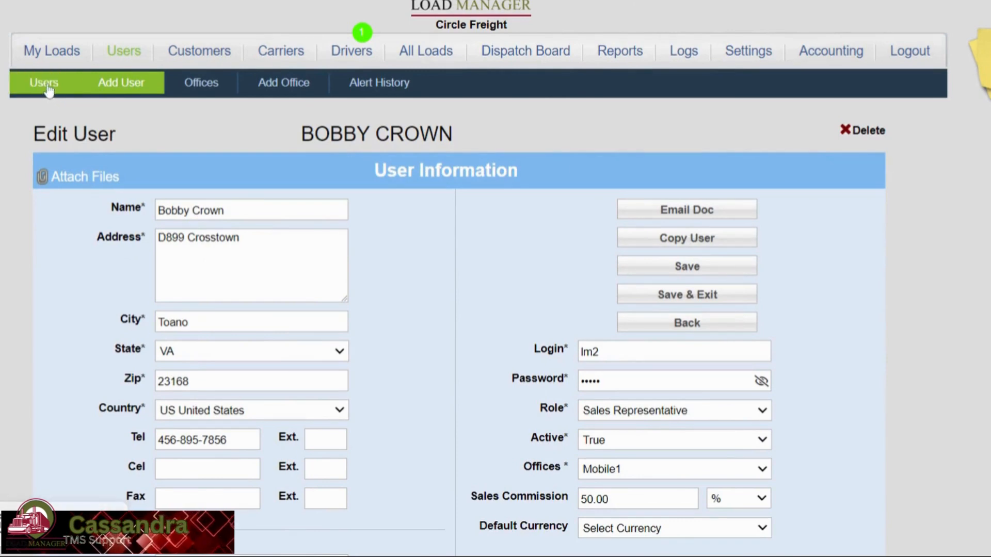
{"action": "scroll", "coordinate": [380, 212], "scroll_direction": "down", "scroll_amount": 4}
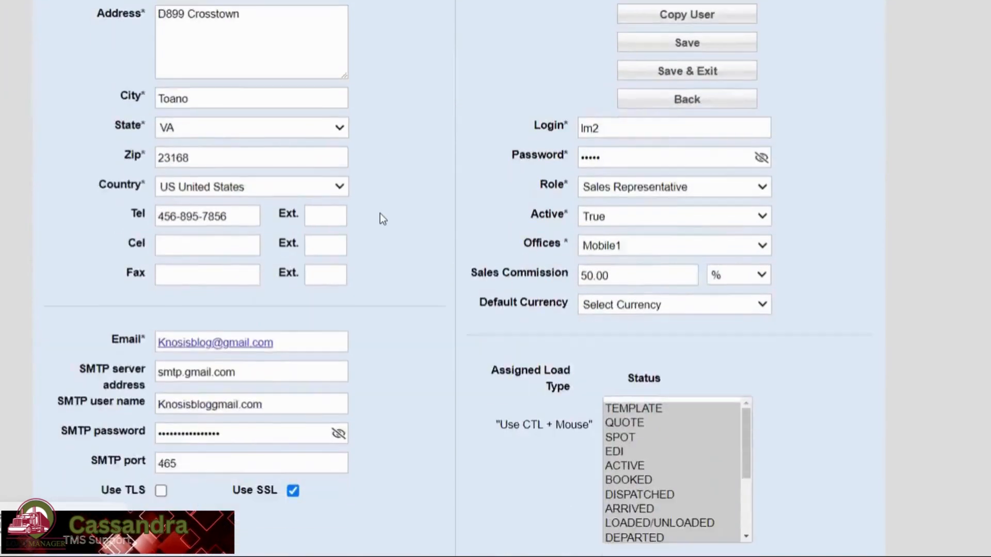
{"action": "scroll", "coordinate": [380, 212], "scroll_direction": "down", "scroll_amount": 2}
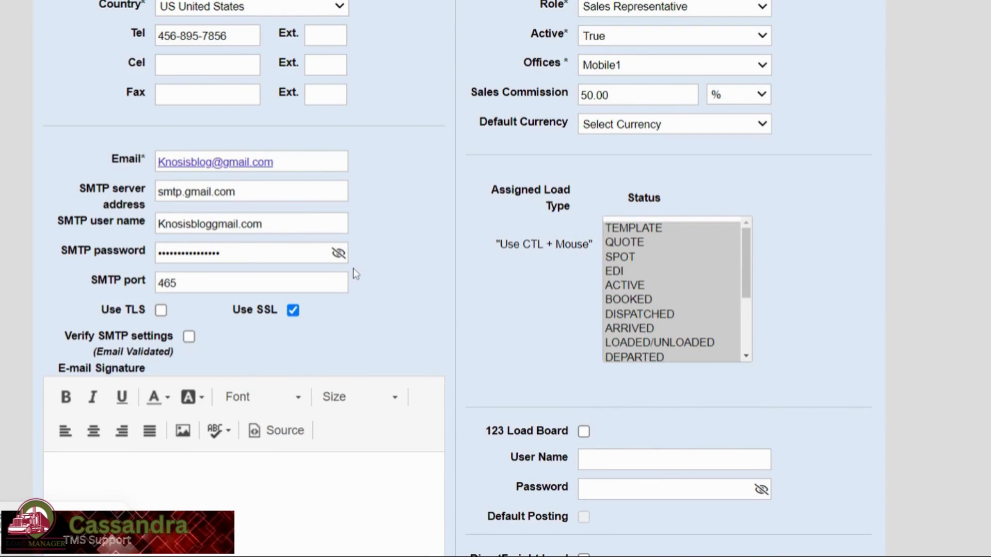
{"action": "scroll", "coordinate": [150, 138], "scroll_direction": "down", "scroll_amount": 1}
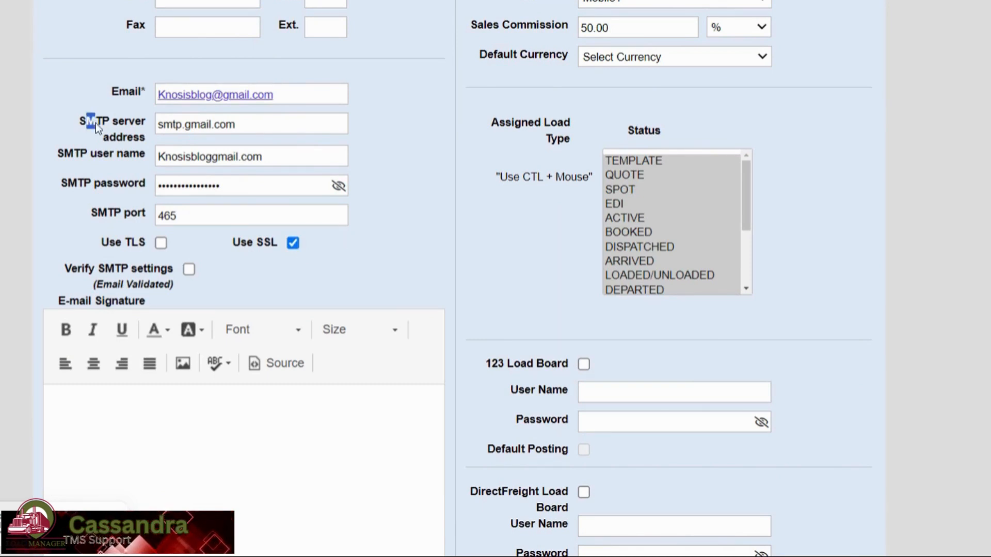
{"action": "left_click_drag", "start_coordinate": [86, 122], "coordinate": [108, 129]}
{"action": "left_click", "coordinate": [106, 160]}
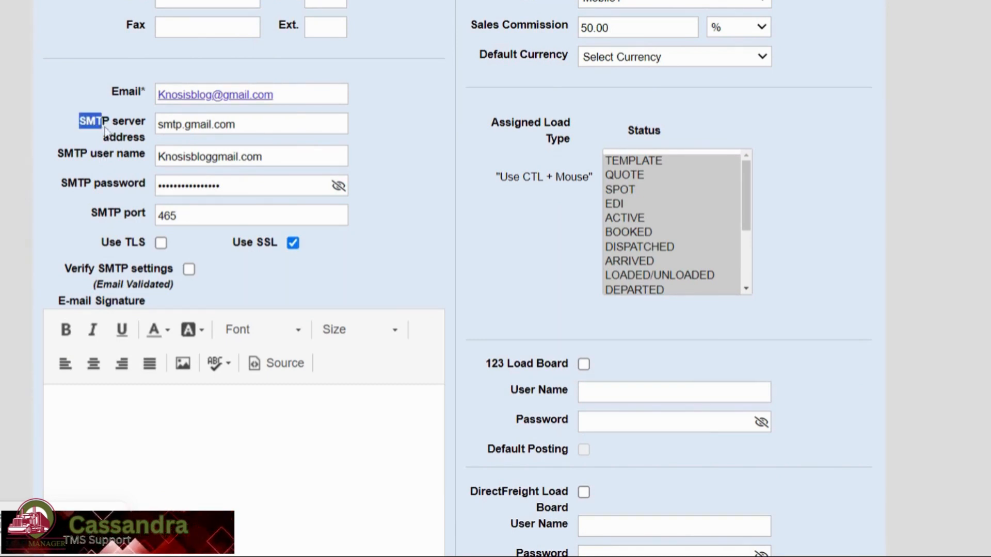
{"action": "left_click", "coordinate": [129, 178]}
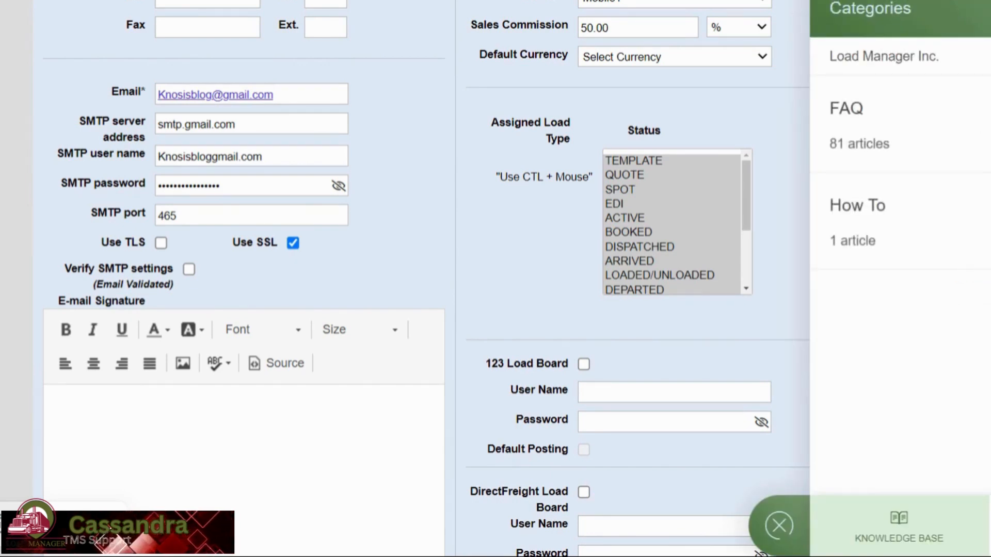
Search the knowledge base for "email", read the common SMTP settings in the Set Up Email article, and close the knowledge base
{"action": "type", "text": "em"}
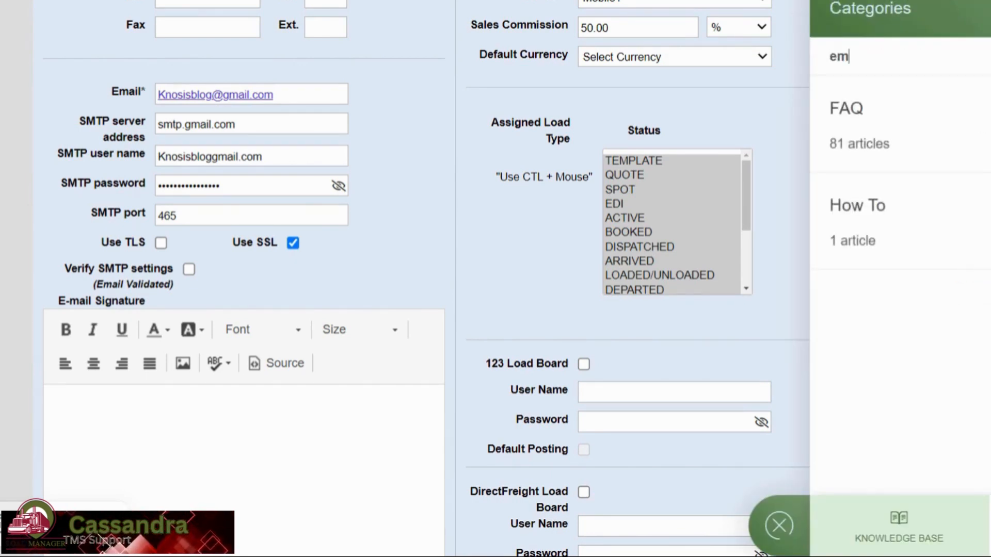
{"action": "type", "text": "ail"}
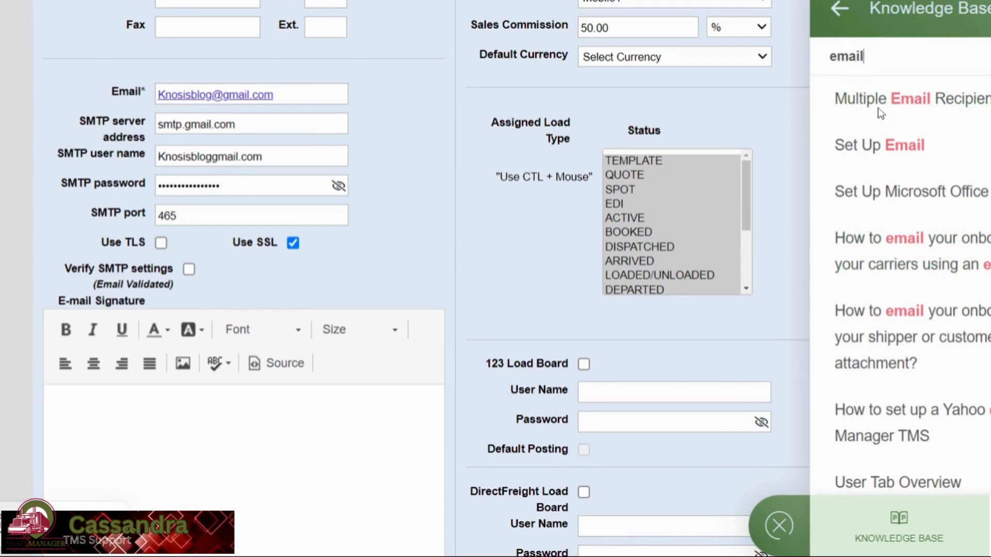
{"action": "left_click", "coordinate": [886, 146]}
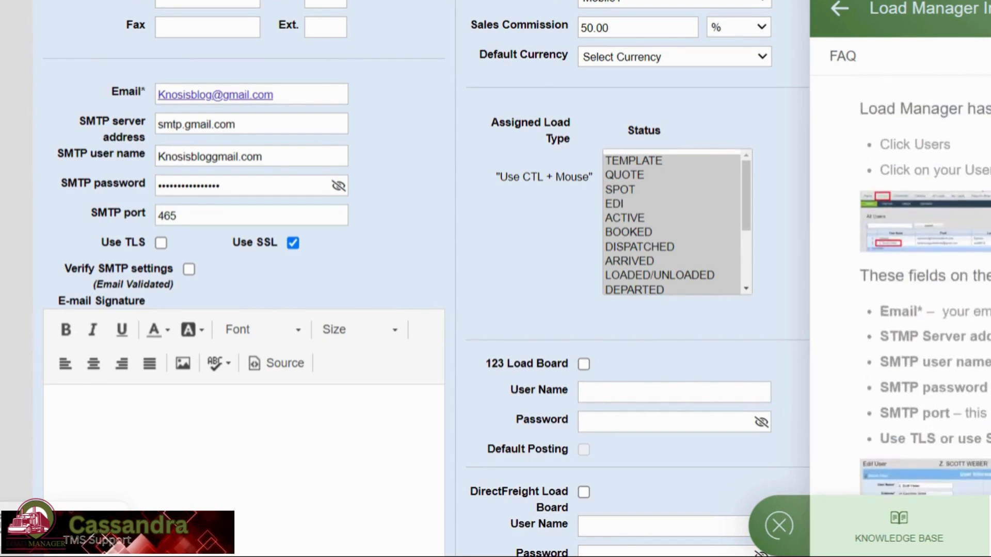
{"action": "scroll", "coordinate": [923, 232], "scroll_direction": "down", "scroll_amount": 10}
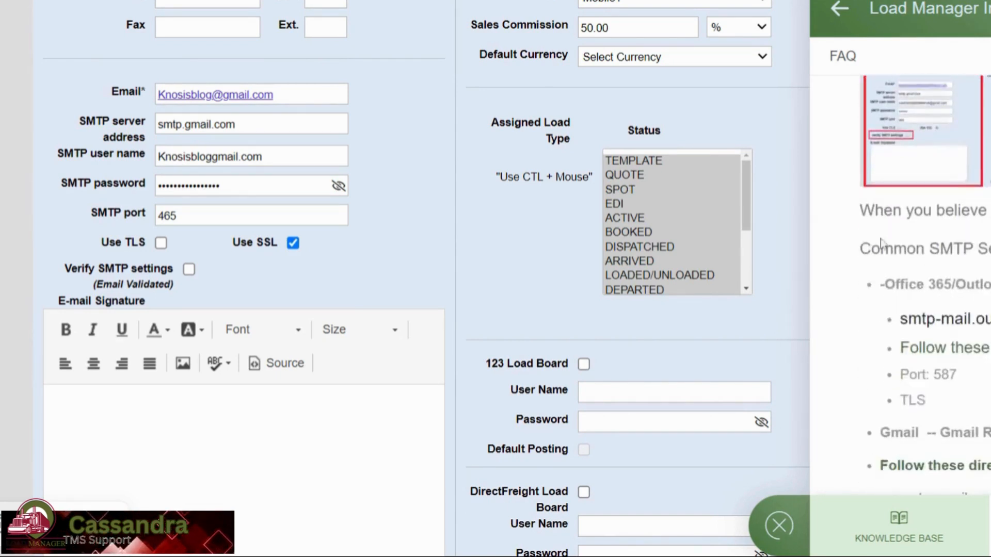
{"action": "scroll", "coordinate": [974, 233], "scroll_direction": "down", "scroll_amount": 2}
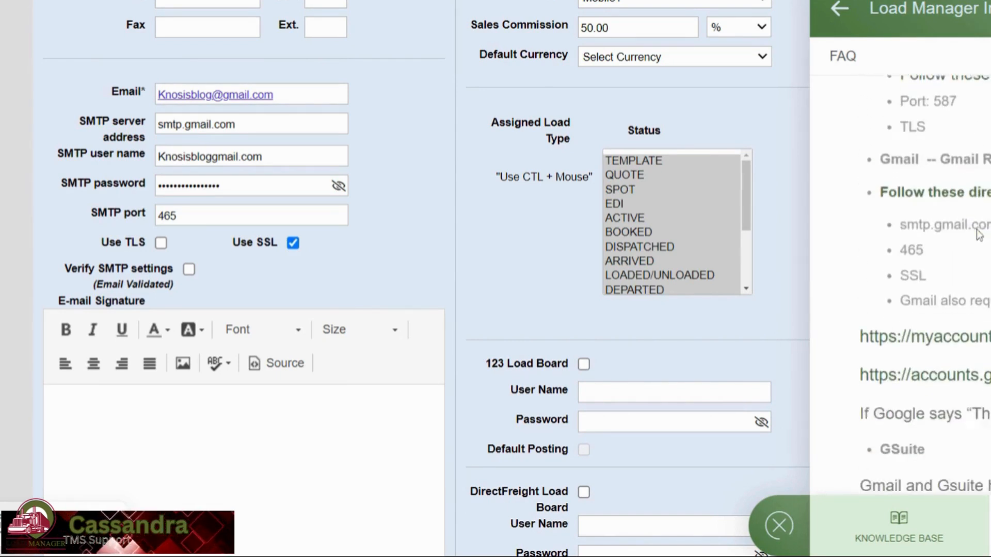
{"action": "scroll", "coordinate": [914, 180], "scroll_direction": "up", "scroll_amount": 5}
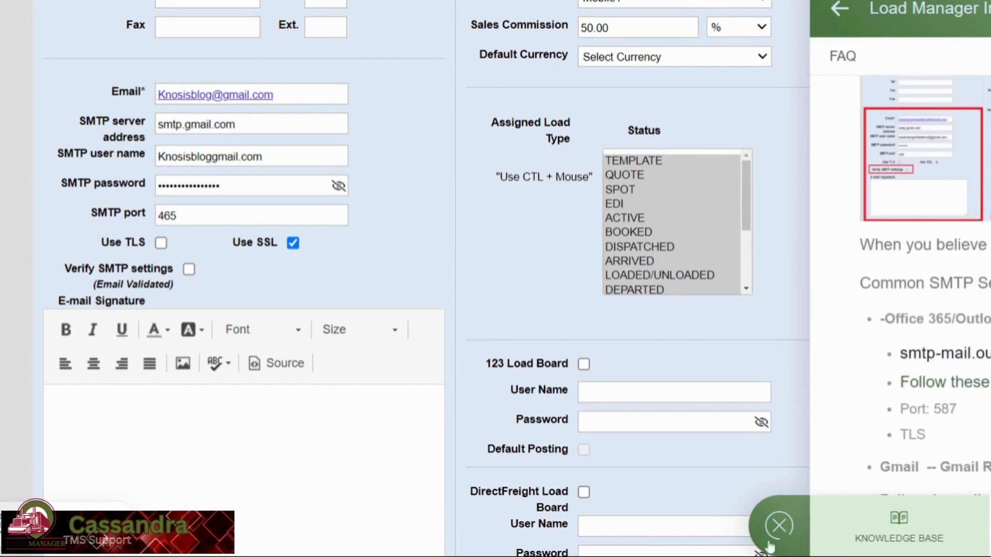
{"action": "left_click", "coordinate": [774, 527]}
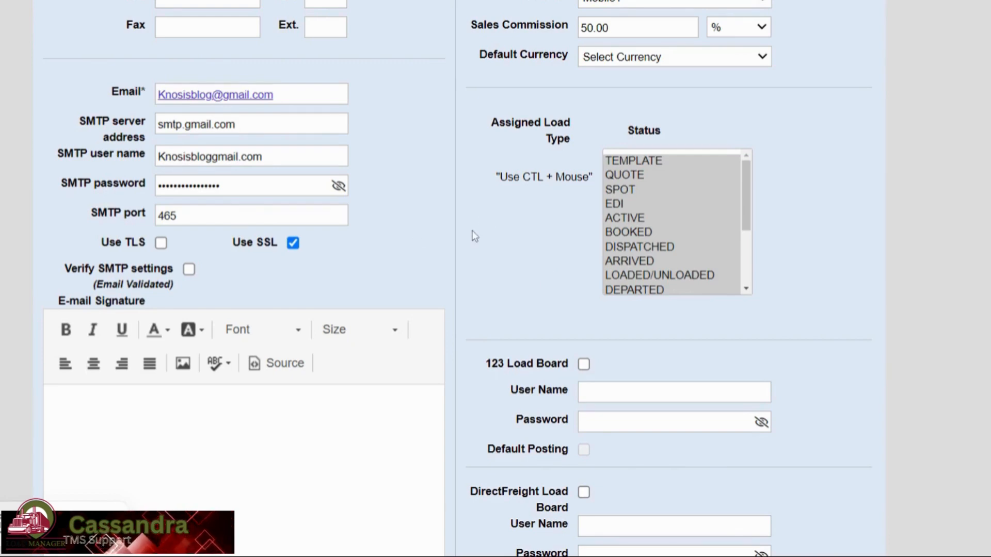
Begin a support ticket with the description line "Email and Email Host Provider."
{"action": "scroll", "coordinate": [542, 191], "scroll_direction": "up", "scroll_amount": 10}
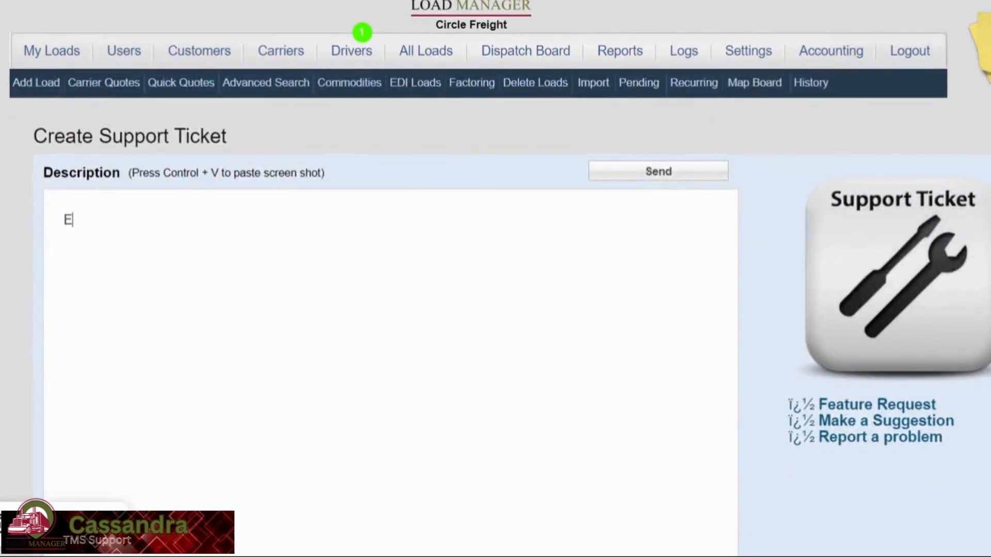
{"action": "type", "text": "ami"}
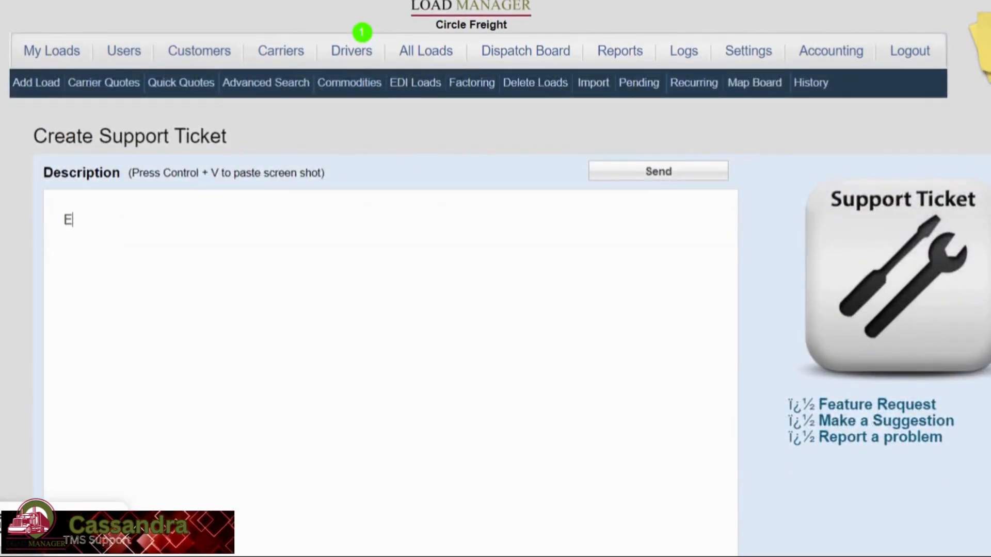
{"action": "type", "text": "mail and E"}
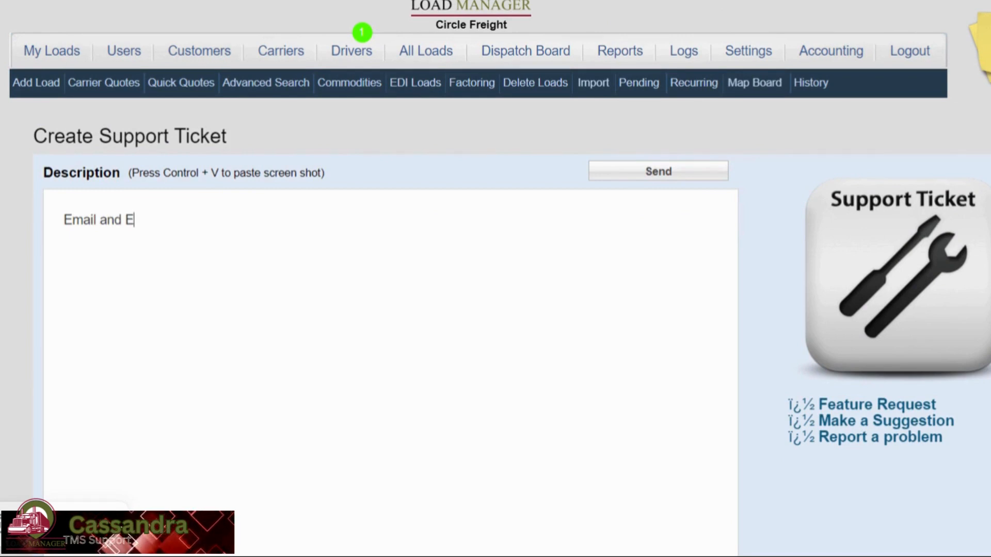
{"action": "type", "text": "mail H"}
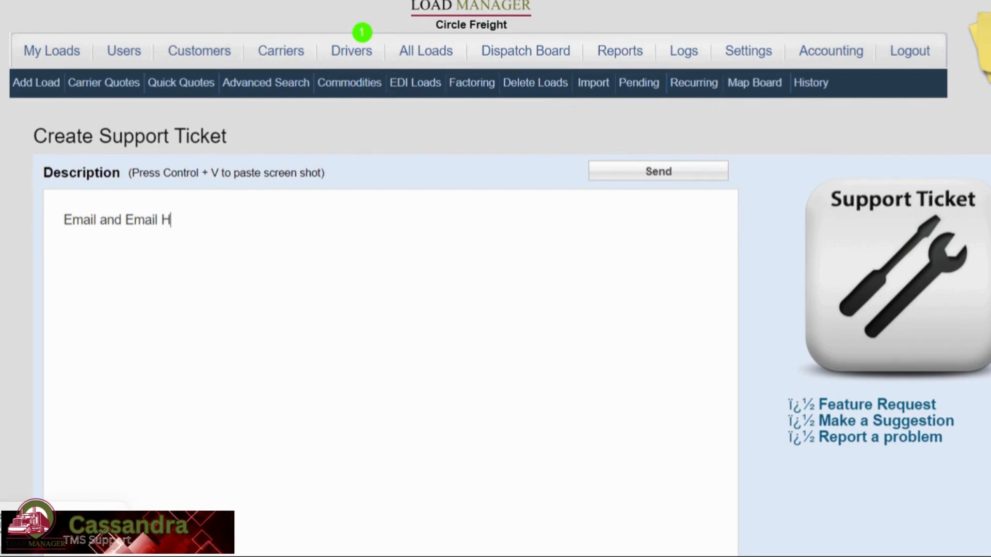
{"action": "type", "text": "ost Provider."}
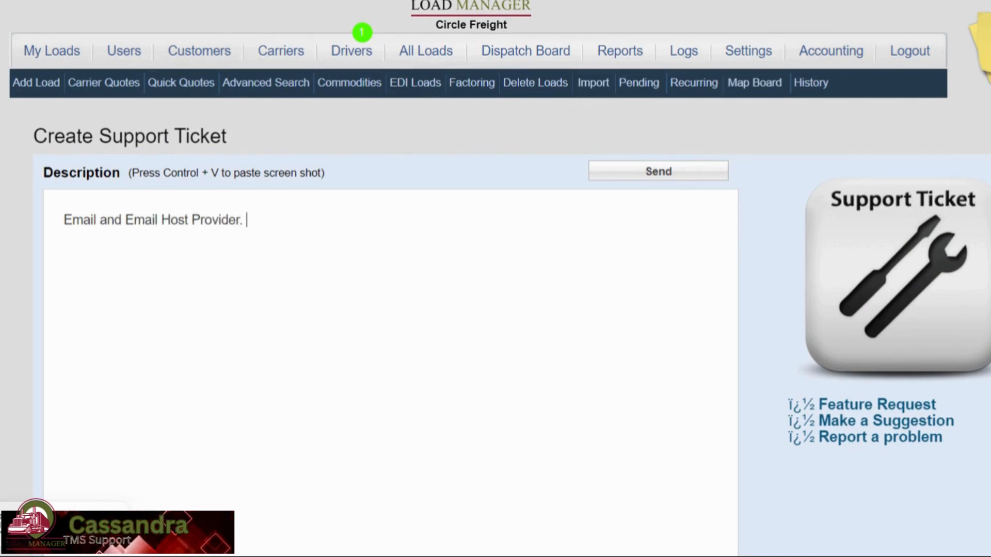
List the host providers Yahoo, Gmail, Outlook and Go Daddy on separate lines in the ticket description
{"action": "type", "text": "Yah"}
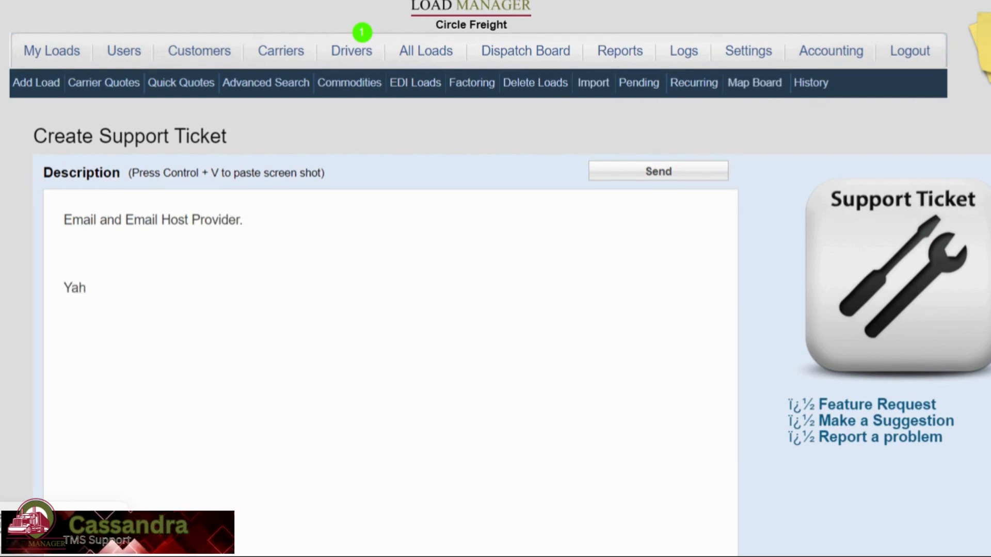
{"action": "type", "text": "oo"}
{"action": "type", "text": "Gmai"}
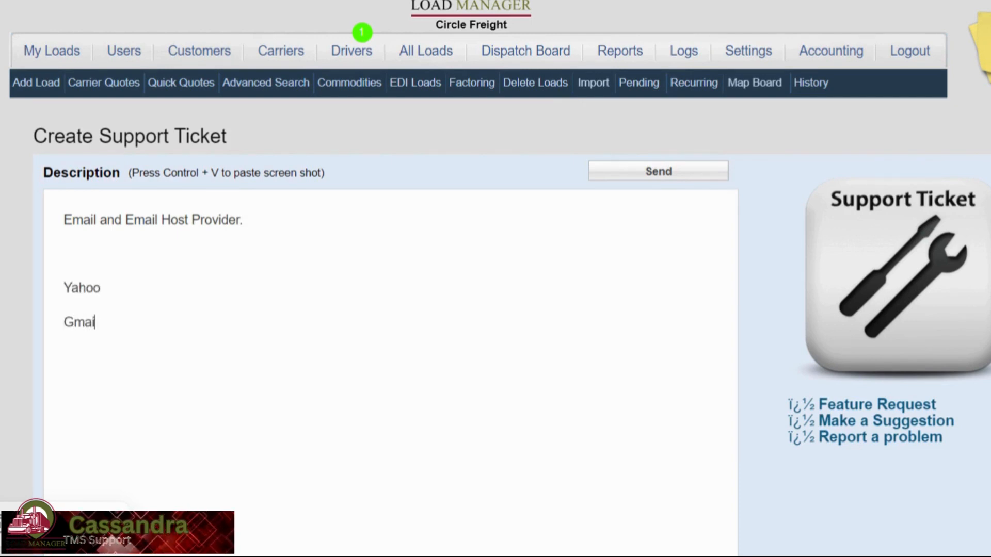
{"action": "type", "text": "Pi"}
{"action": "key", "text": "BackSpace"}
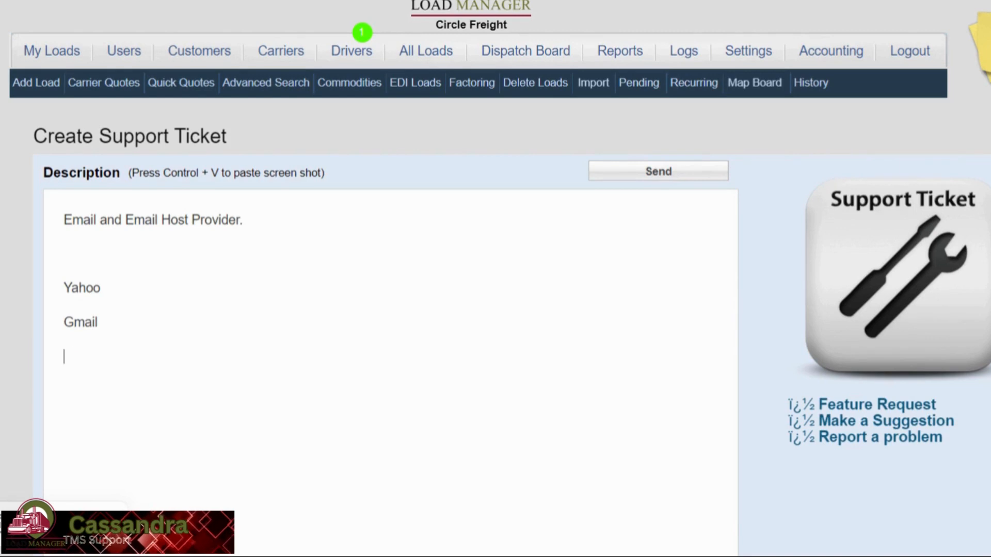
{"action": "type", "text": "Outlook"}
{"action": "type", "text": "Go"}
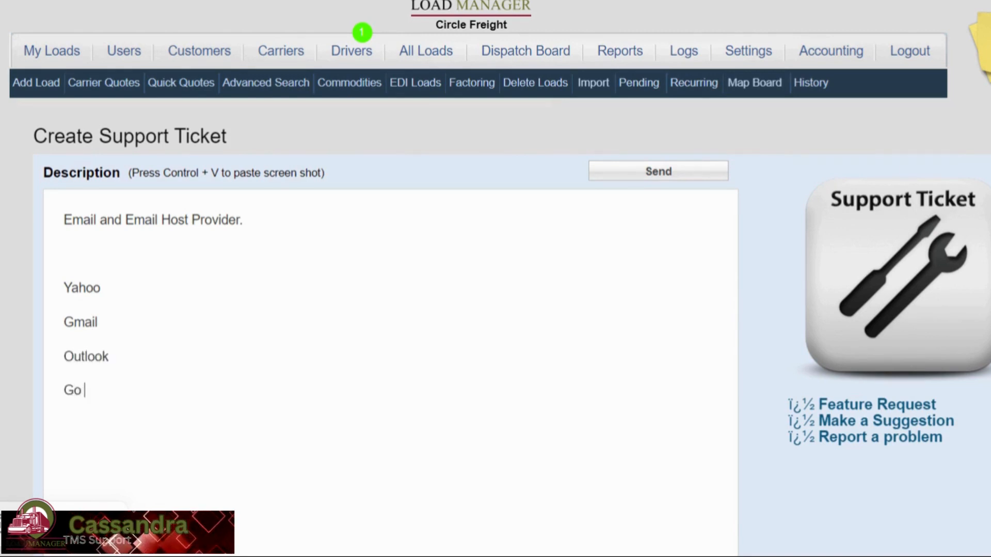
{"action": "type", "text": " d"}
{"action": "key", "text": "BackSpace"}
{"action": "type", "text": "D"}
{"action": "key", "text": "BackSpace"}
{"action": "type", "text": "Daddy"}
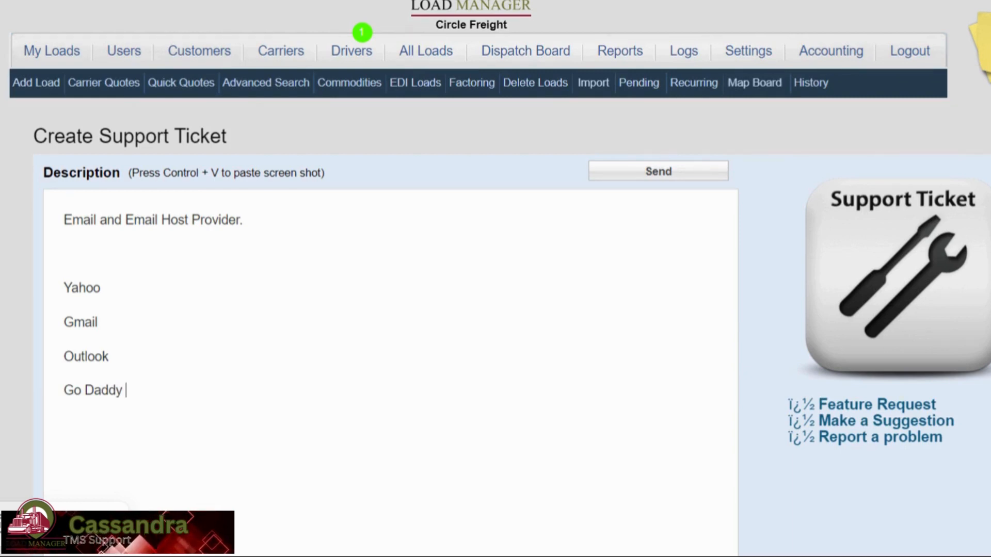
View the emailing options on the Mobile1 sales representative's user record and the 7 Eleven customer record
{"action": "left_click", "coordinate": [123, 52]}
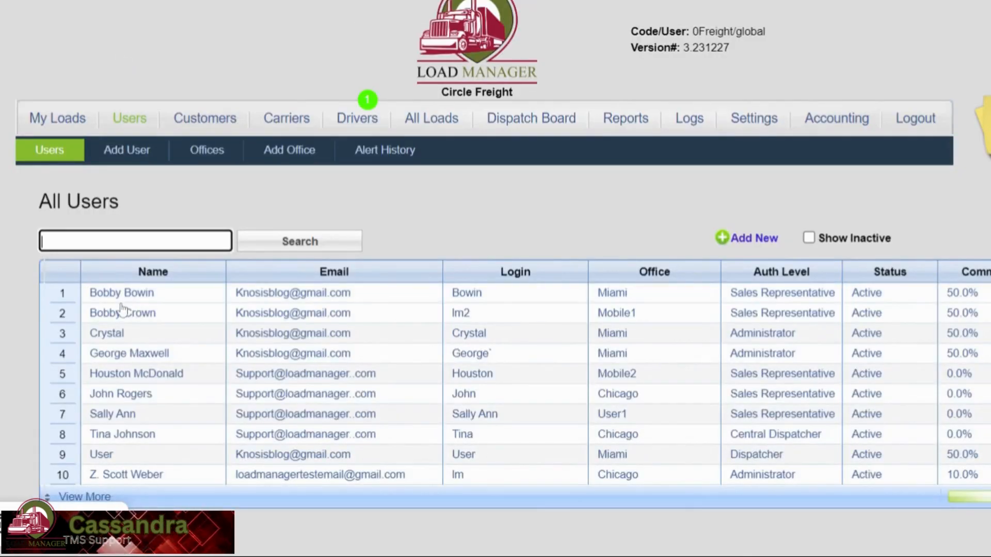
{"action": "left_click", "coordinate": [130, 321]}
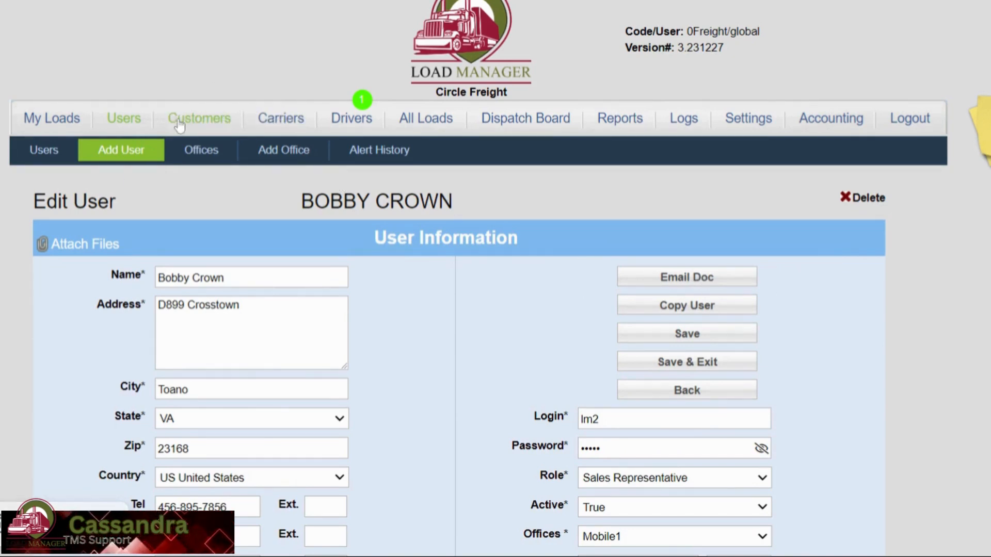
{"action": "left_click", "coordinate": [211, 128]}
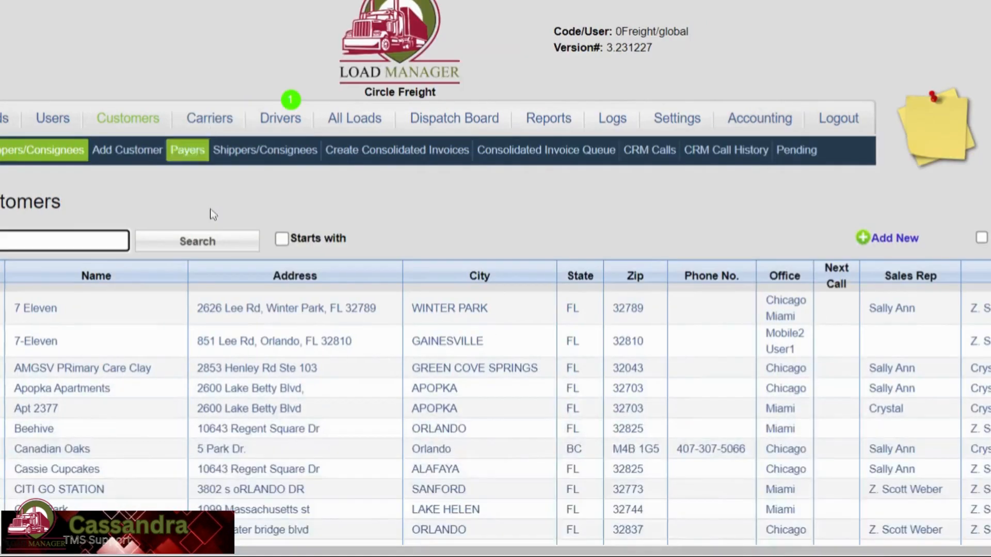
{"action": "left_click", "coordinate": [59, 313]}
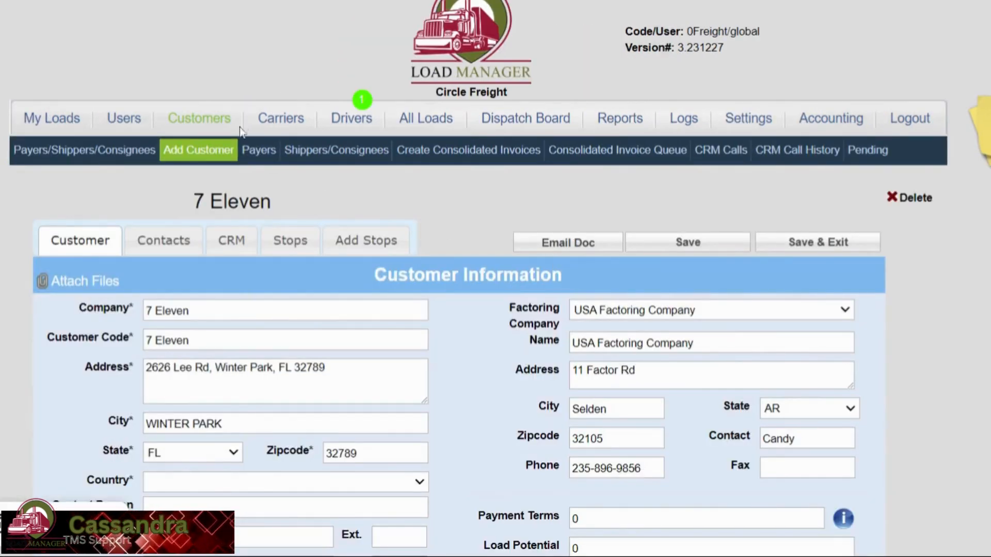
View the carriers list's emailing options and open the Grace Pharmacy load with SPOT status from all loads
{"action": "left_click", "coordinate": [301, 121]}
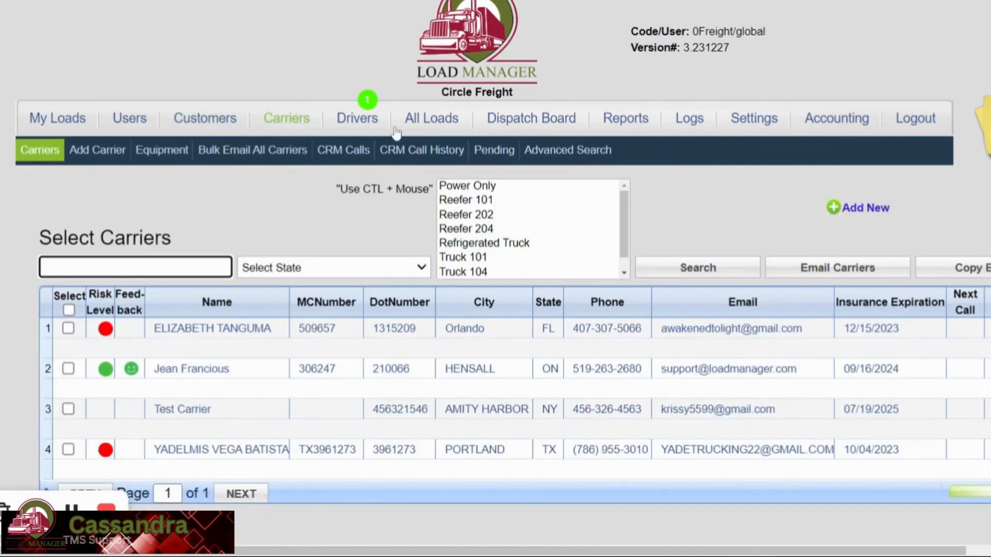
{"action": "left_click", "coordinate": [456, 122]}
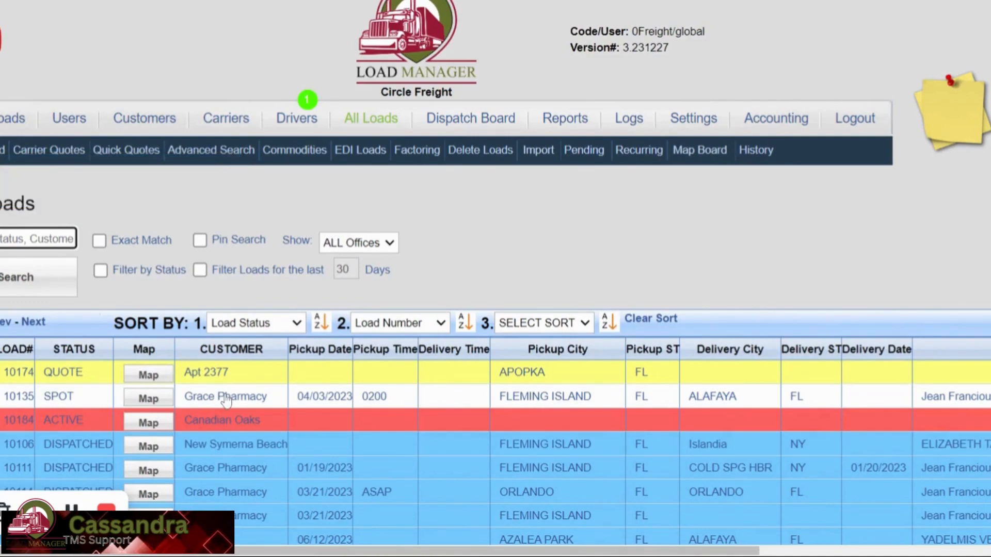
{"action": "left_click", "coordinate": [226, 400]}
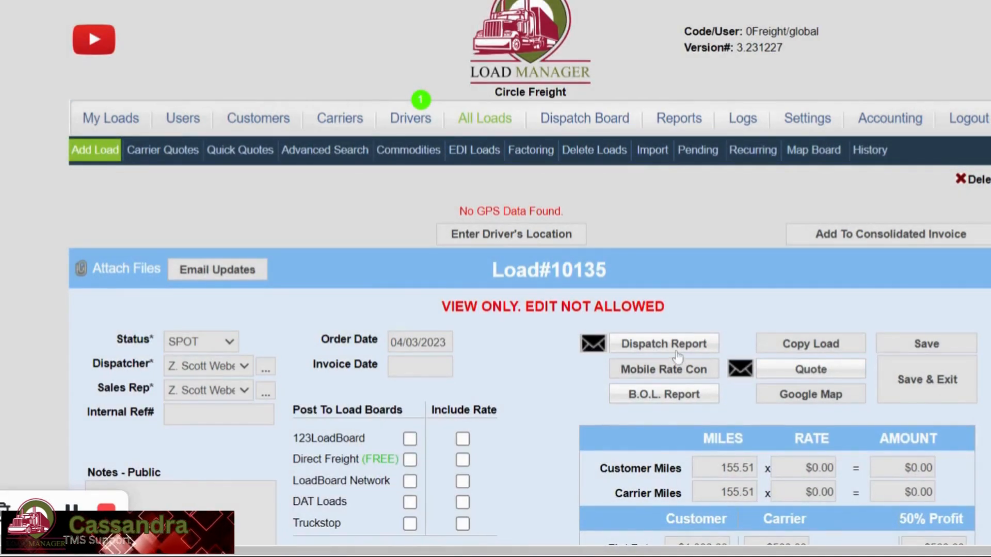
Open the Sales & Commission Report and locate its option for emailing the report
{"action": "left_click", "coordinate": [677, 125]}
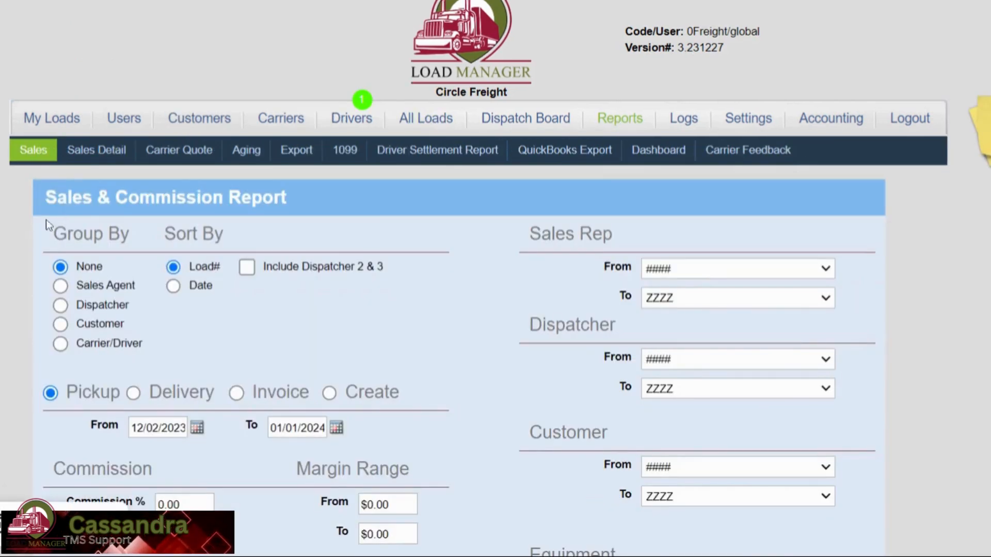
{"action": "scroll", "coordinate": [393, 223], "scroll_direction": "down", "scroll_amount": 8}
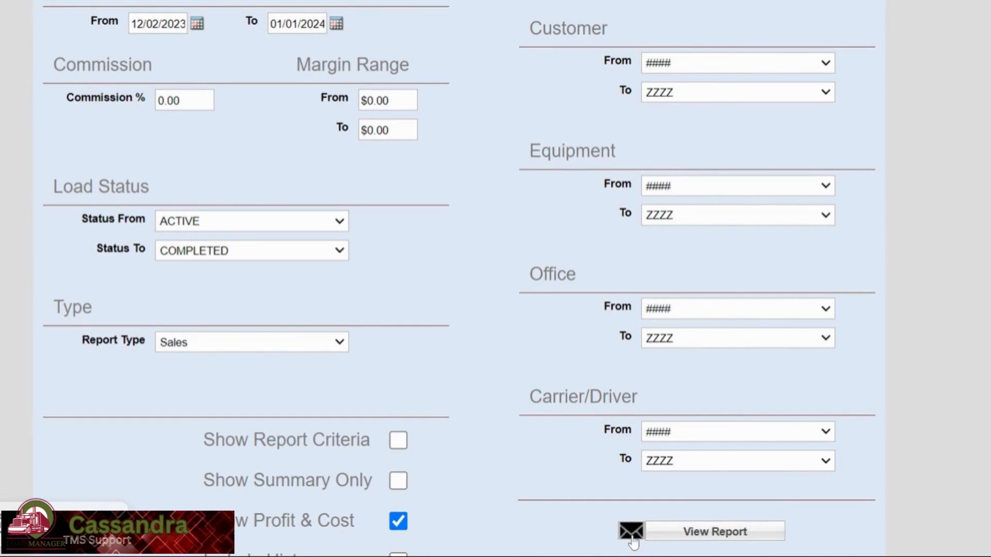
Open the Mobile1 sales representative's record from the users list and examine its SMTP and e-mail signature settings
{"action": "scroll", "coordinate": [620, 532], "scroll_direction": "up", "scroll_amount": 8}
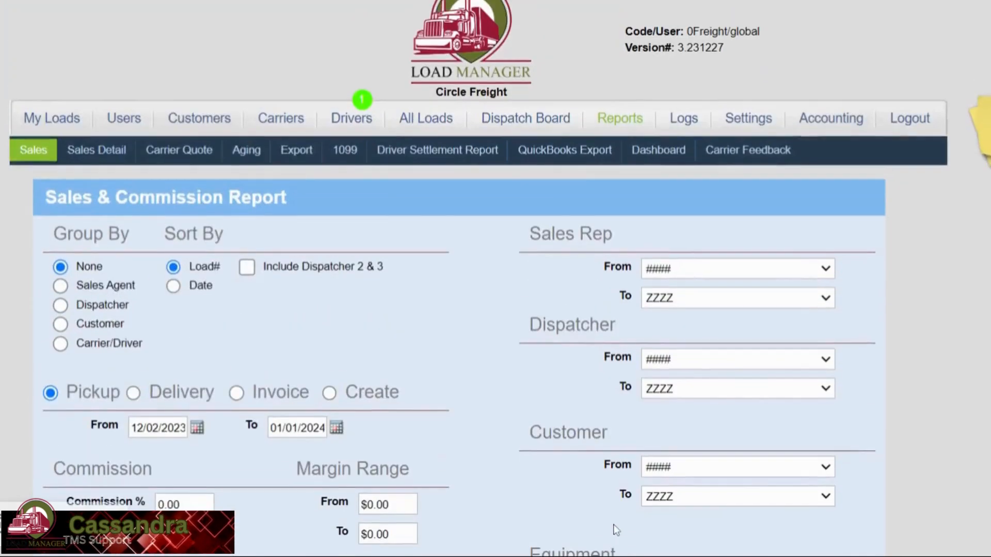
{"action": "left_click", "coordinate": [123, 118]}
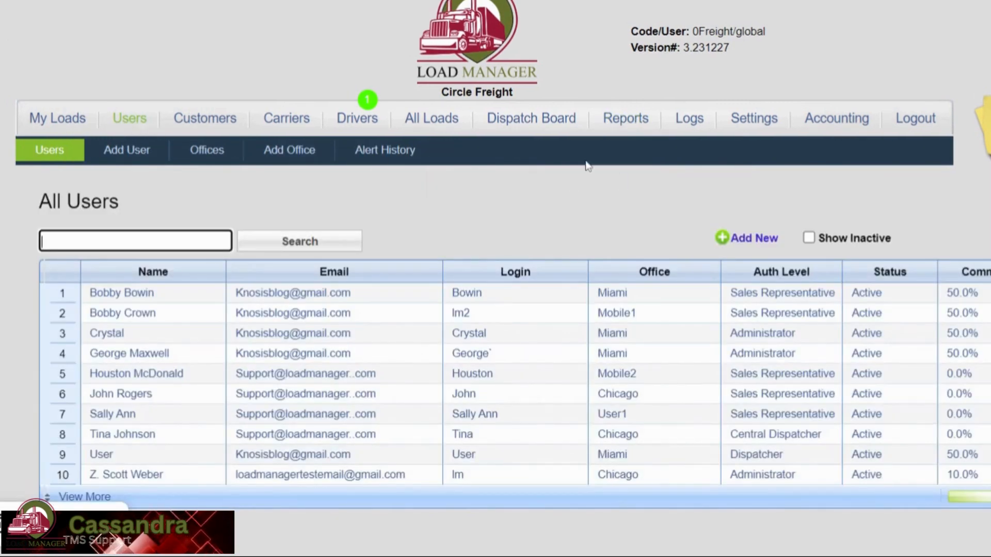
{"action": "left_click", "coordinate": [130, 316]}
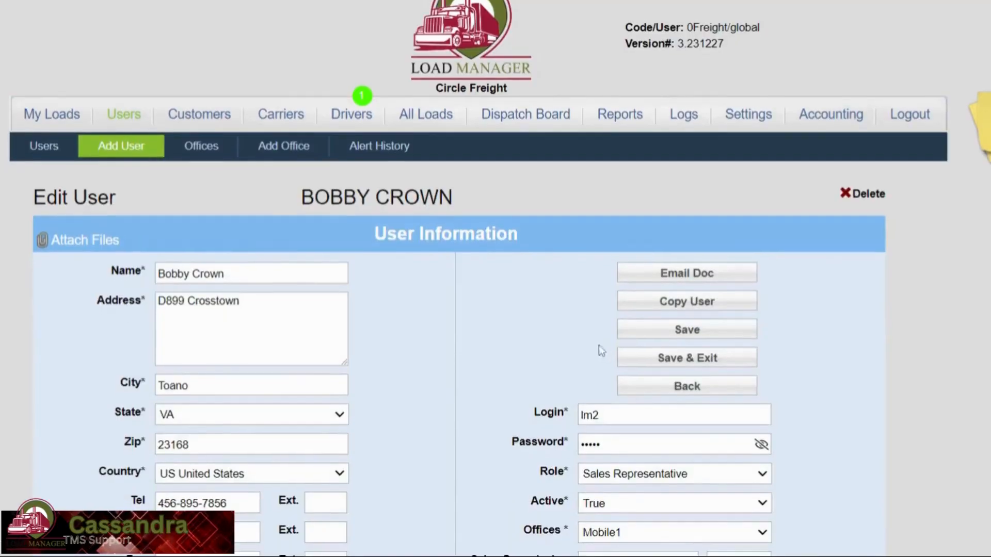
{"action": "scroll", "coordinate": [378, 295], "scroll_direction": "down", "scroll_amount": 4}
{"action": "scroll", "coordinate": [349, 330], "scroll_direction": "down", "scroll_amount": 3}
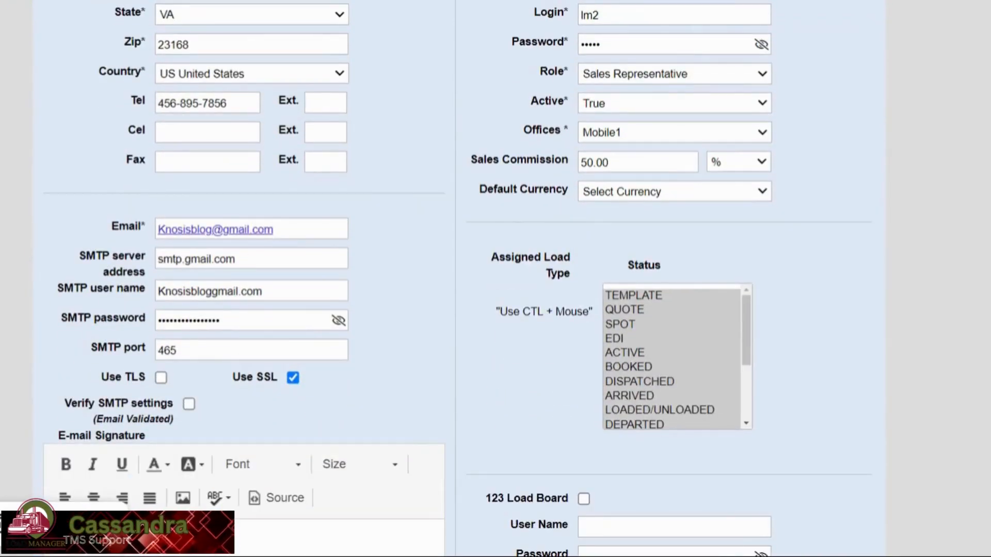
{"action": "scroll", "coordinate": [347, 336], "scroll_direction": "down", "scroll_amount": 4}
{"action": "scroll", "coordinate": [361, 330], "scroll_direction": "up", "scroll_amount": 3}
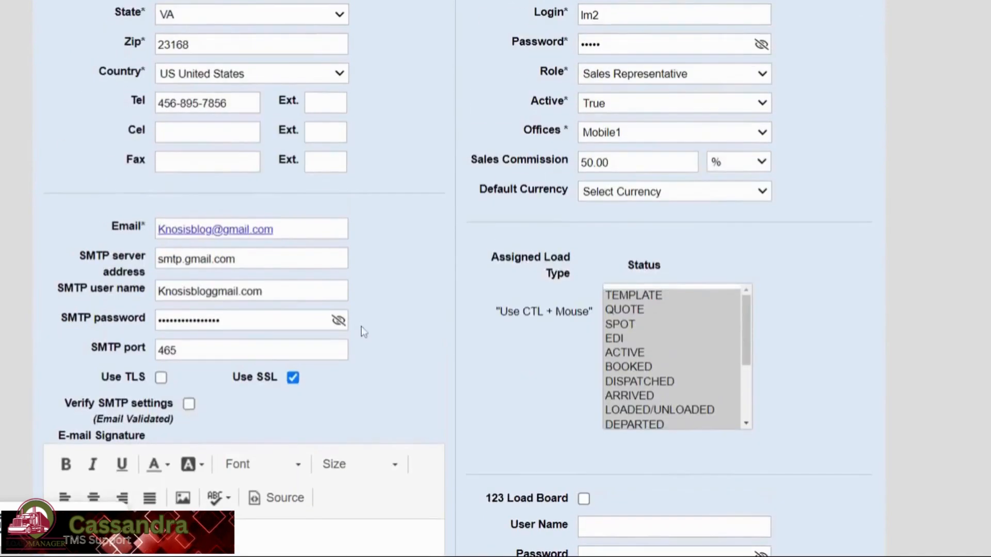
{"action": "scroll", "coordinate": [309, 334], "scroll_direction": "down", "scroll_amount": 6}
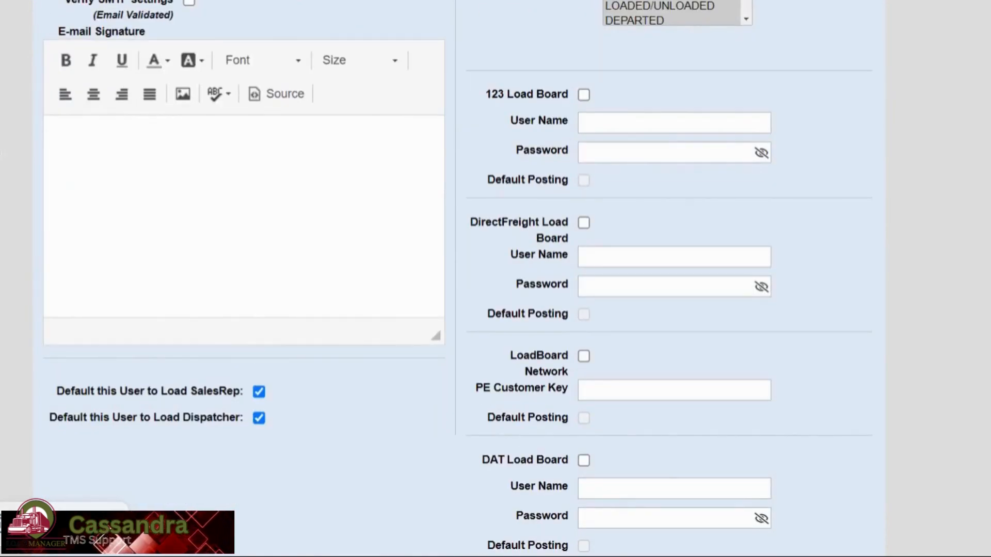
View the image insertion options for the user's e-mail signature without adding an image
{"action": "left_click", "coordinate": [52, 130]}
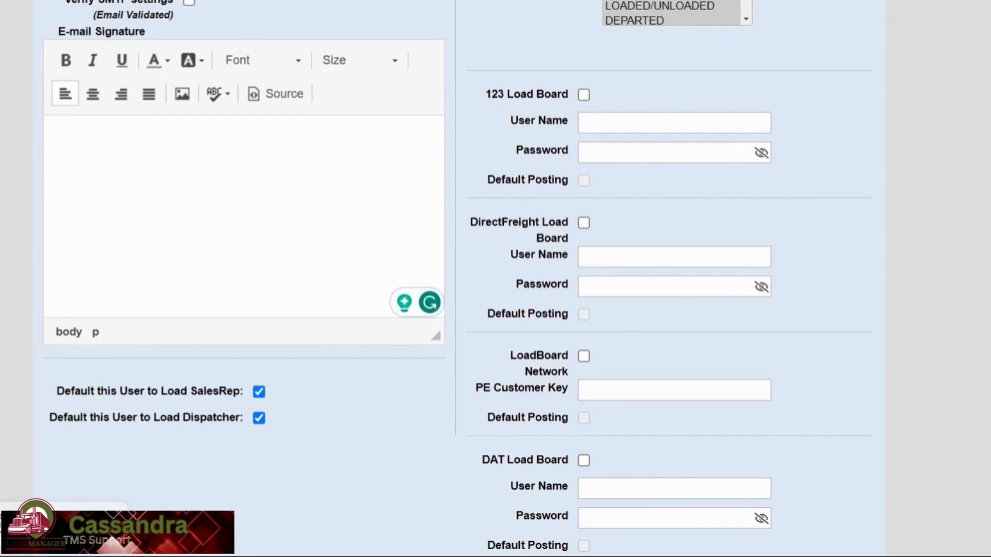
{"action": "left_click", "coordinate": [186, 102]}
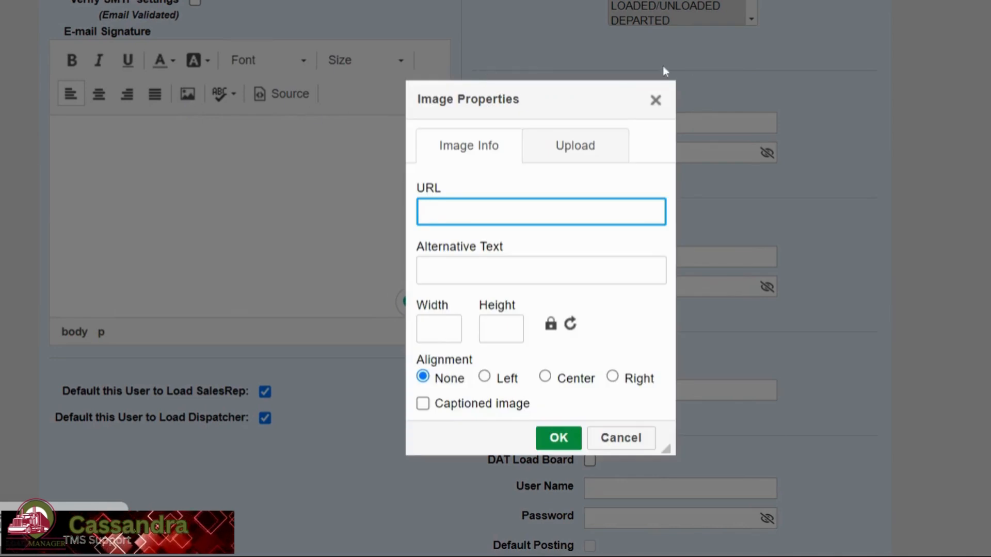
{"action": "left_click", "coordinate": [654, 103]}
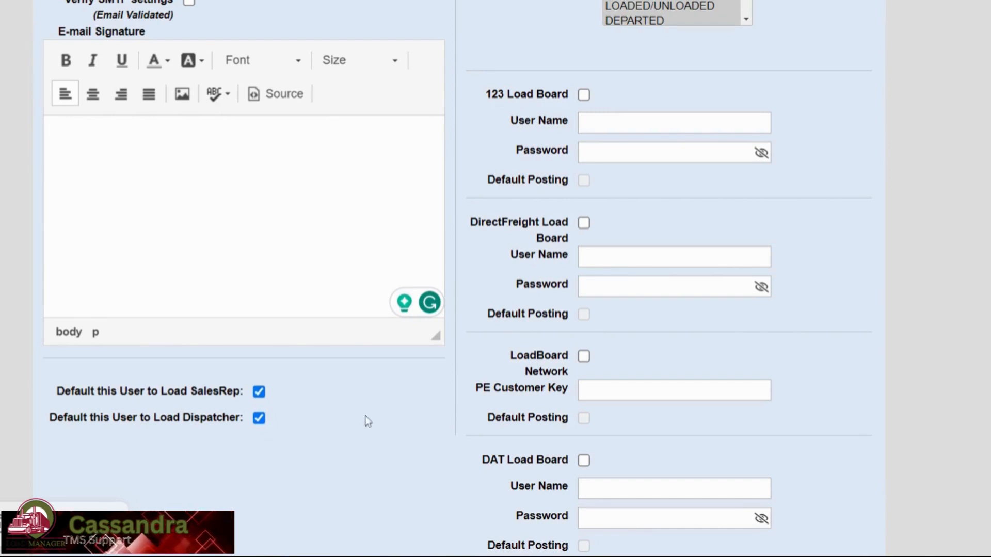
Examine the login, password and role fields in the user's record
{"action": "scroll", "coordinate": [426, 363], "scroll_direction": "up", "scroll_amount": 8}
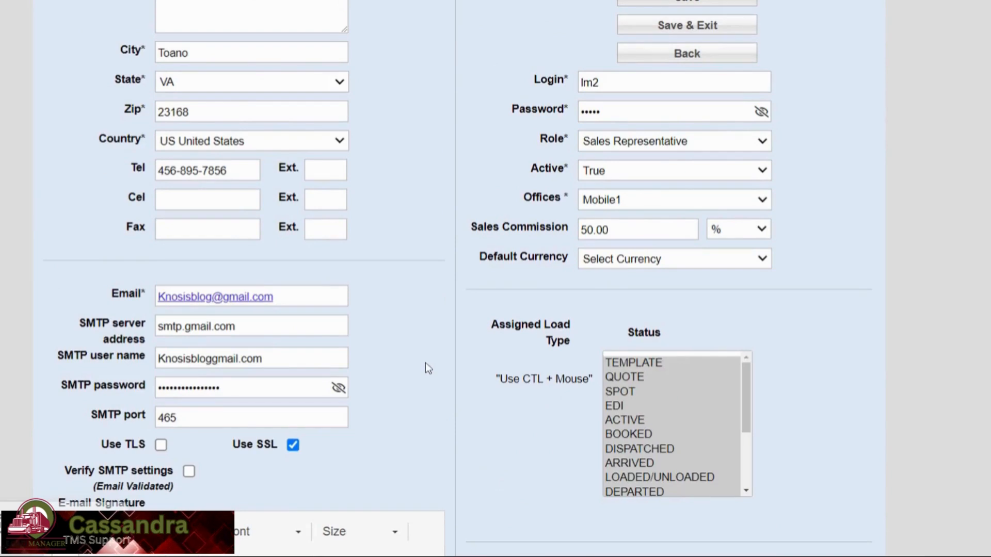
{"action": "scroll", "coordinate": [515, 206], "scroll_direction": "up", "scroll_amount": 5}
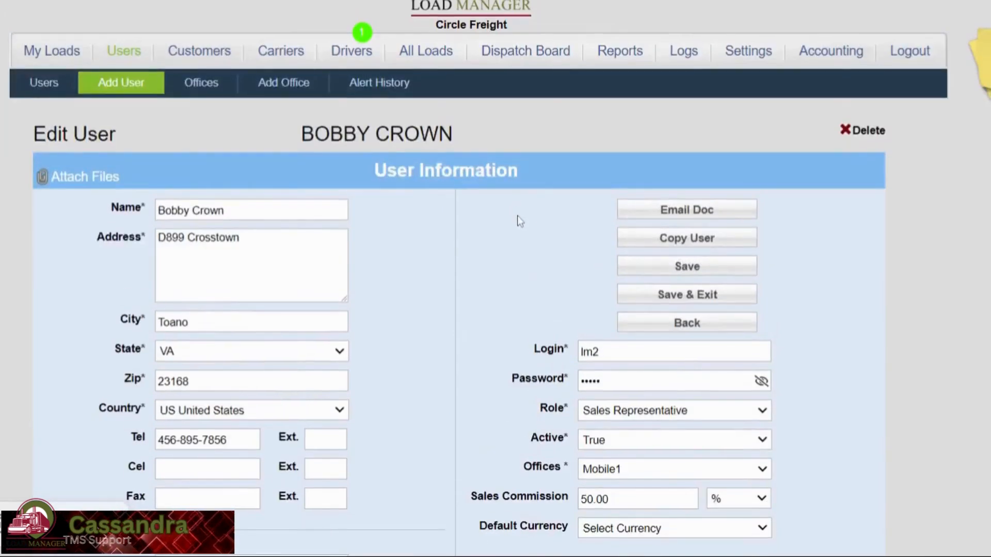
{"action": "scroll", "coordinate": [517, 215], "scroll_direction": "down", "scroll_amount": 1}
{"action": "scroll", "coordinate": [509, 241], "scroll_direction": "down", "scroll_amount": 1}
{"action": "left_click", "coordinate": [619, 217]}
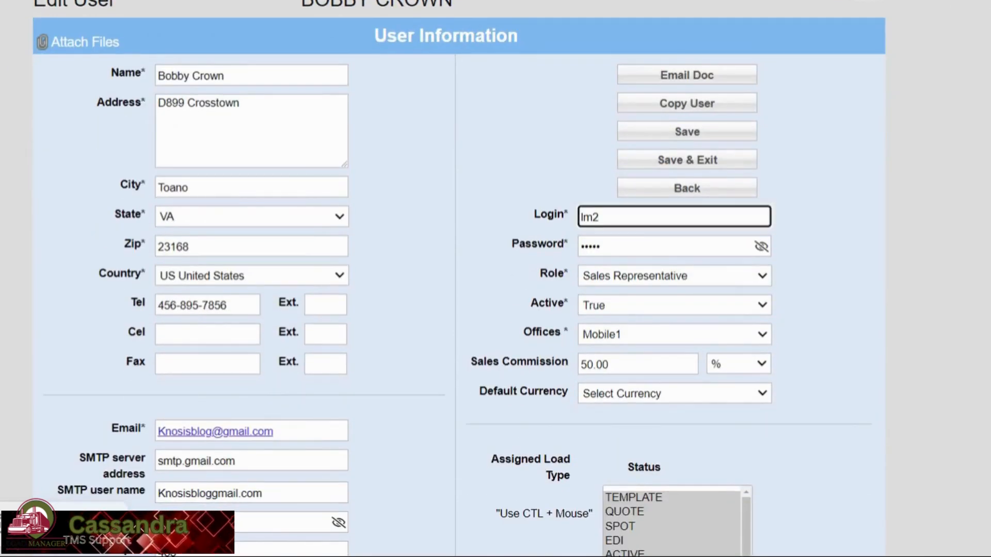
{"action": "key", "text": "Tab"}
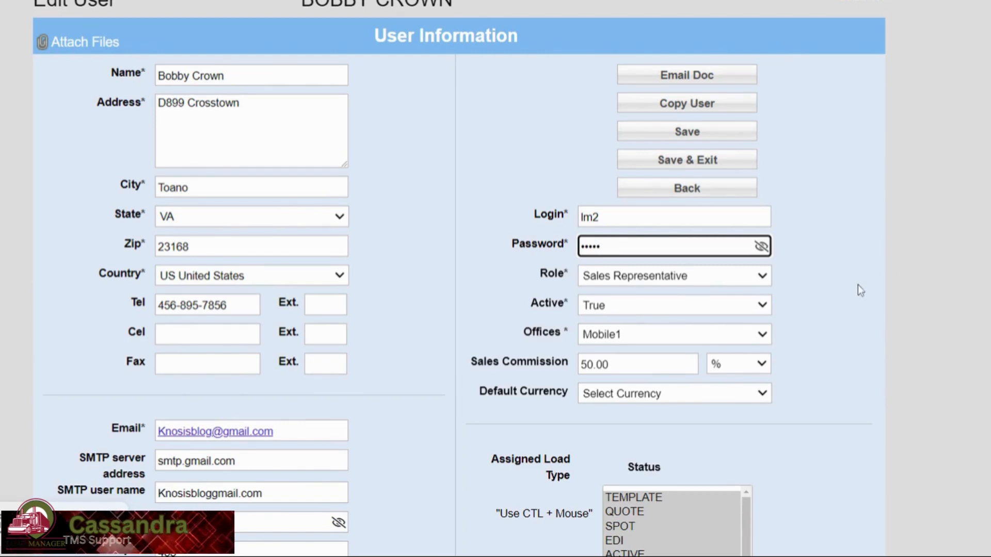
{"action": "left_click", "coordinate": [698, 287]}
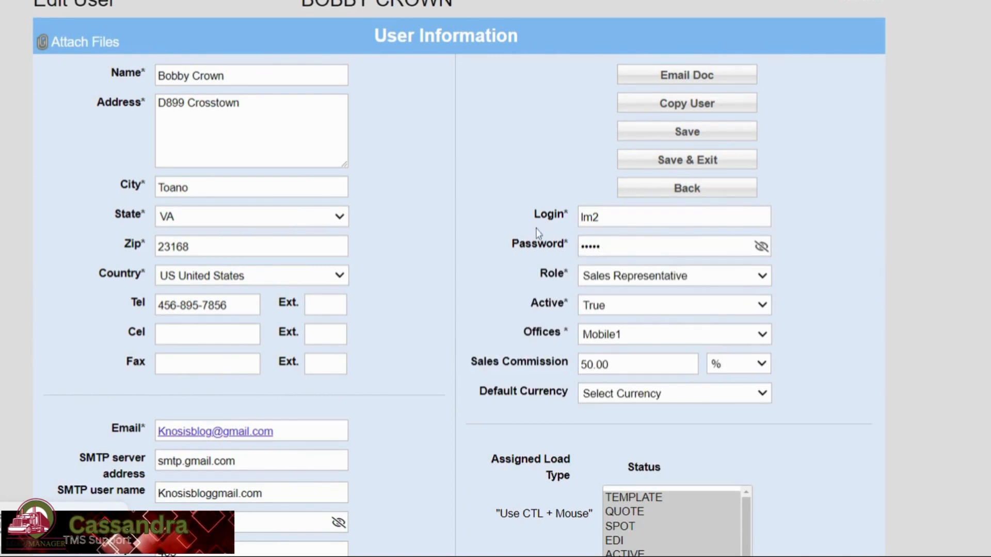
Set the user's Active status to False and save the record
{"action": "scroll", "coordinate": [565, 292], "scroll_direction": "down", "scroll_amount": 3}
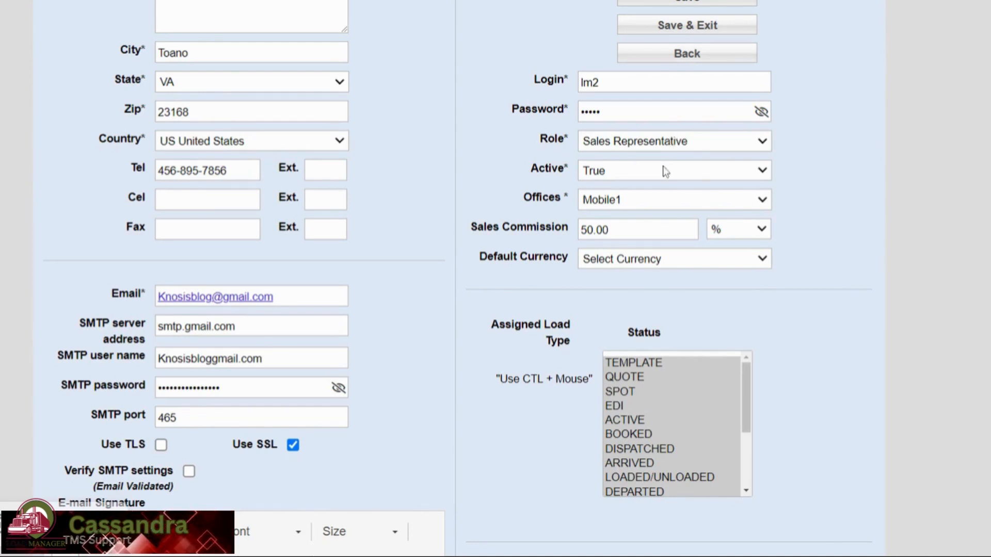
{"action": "left_click", "coordinate": [646, 180]}
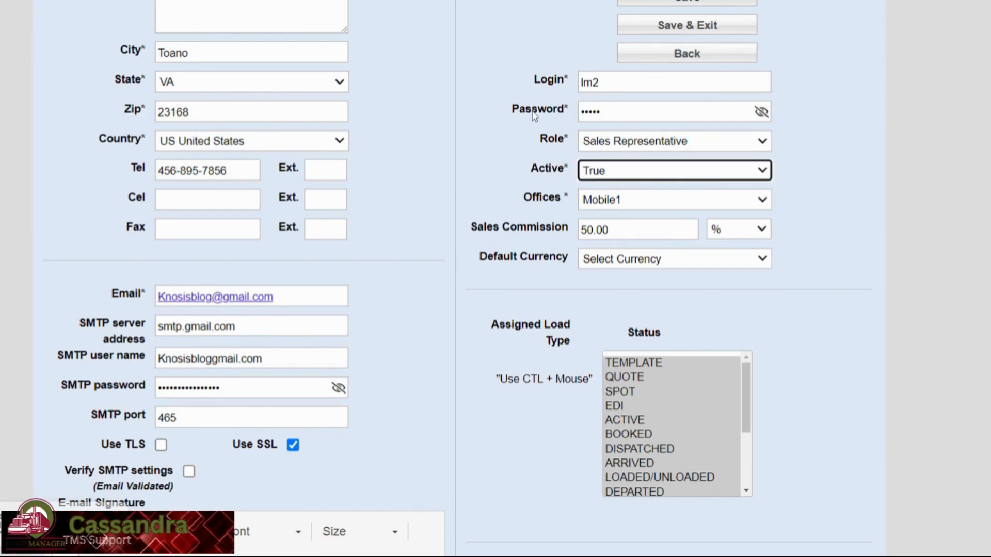
{"action": "left_click", "coordinate": [609, 172]}
{"action": "left_click", "coordinate": [540, 177]}
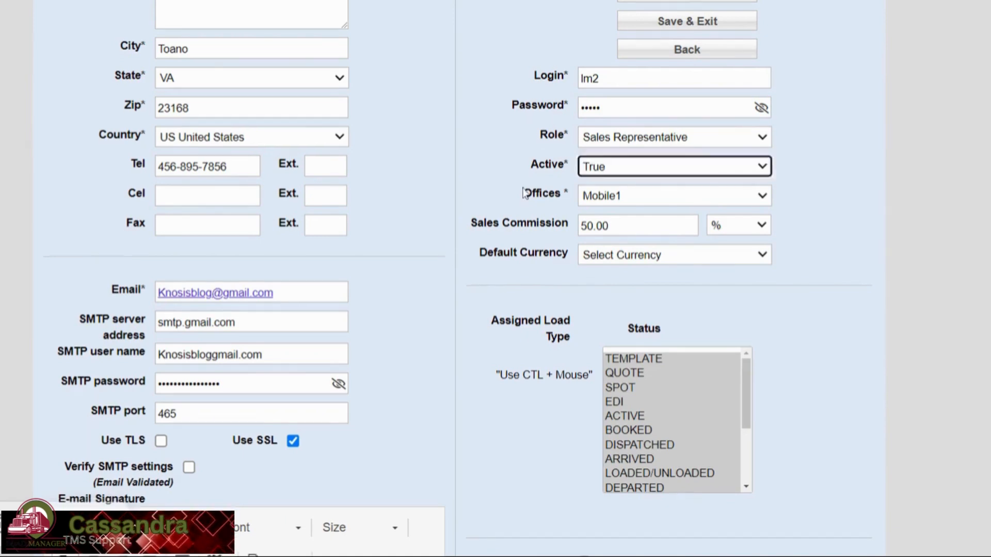
{"action": "scroll", "coordinate": [521, 187], "scroll_direction": "up", "scroll_amount": 4}
{"action": "left_click", "coordinate": [606, 379]}
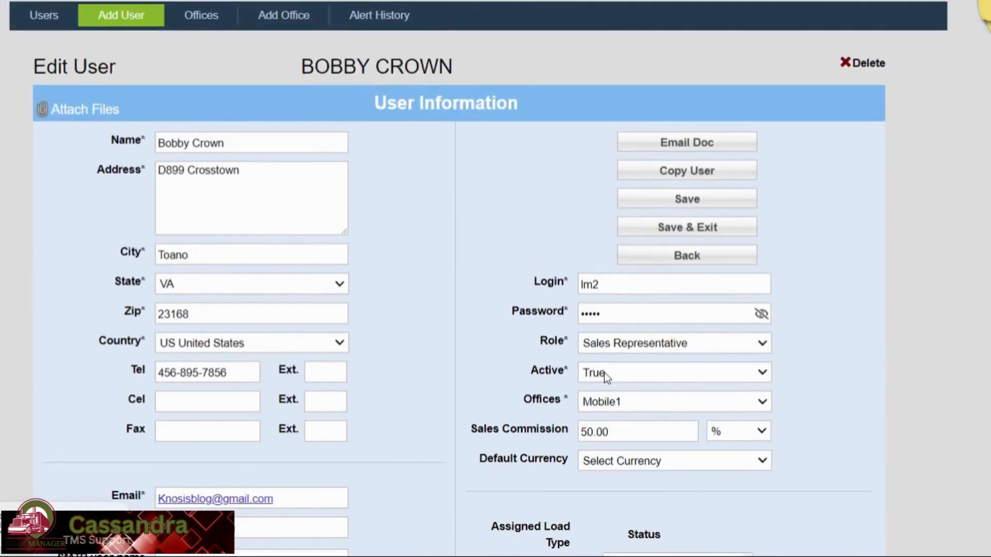
{"action": "left_click", "coordinate": [622, 413]}
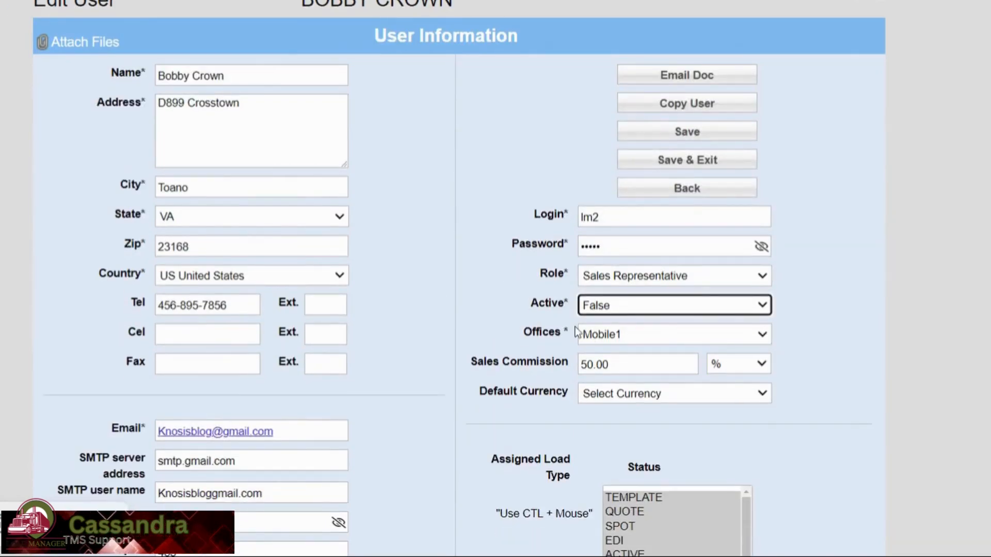
{"action": "left_click", "coordinate": [719, 143]}
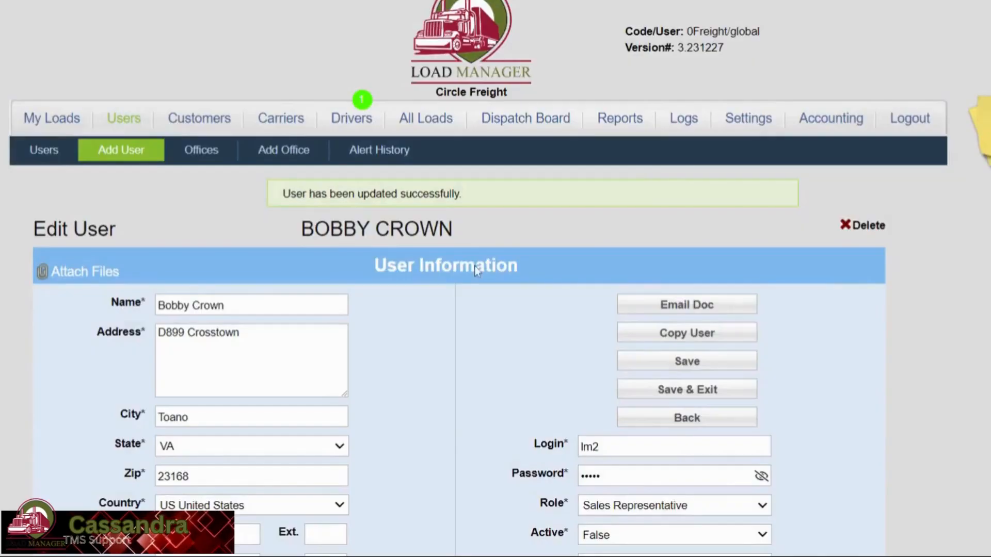
Return to the list of all users and include inactive users in it
{"action": "scroll", "coordinate": [398, 273], "scroll_direction": "down", "scroll_amount": 2}
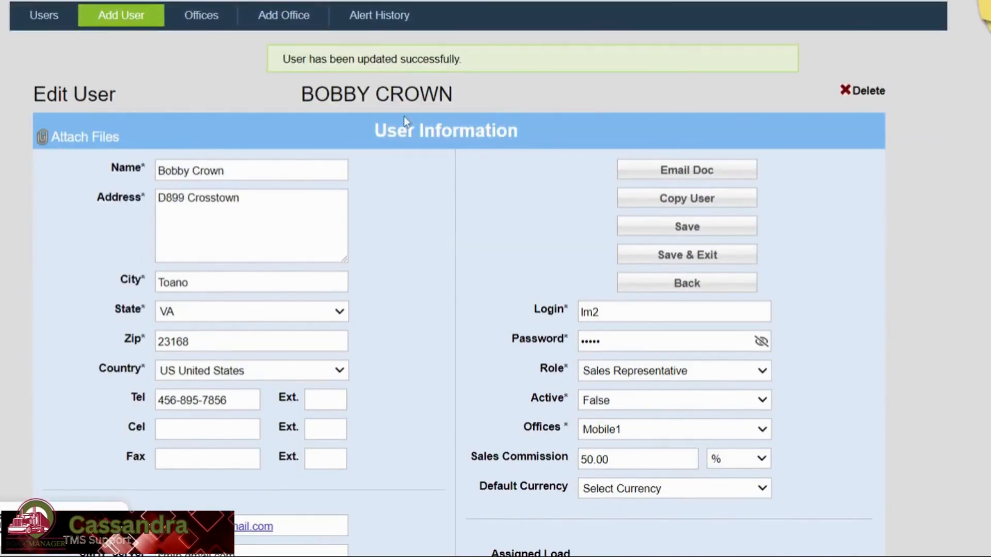
{"action": "left_click", "coordinate": [44, 16]}
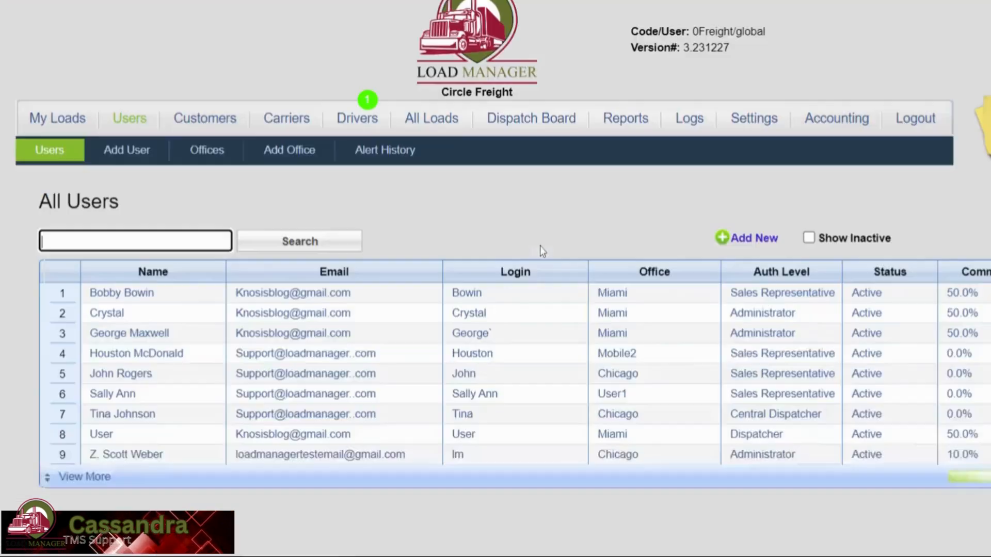
{"action": "left_click", "coordinate": [815, 240]}
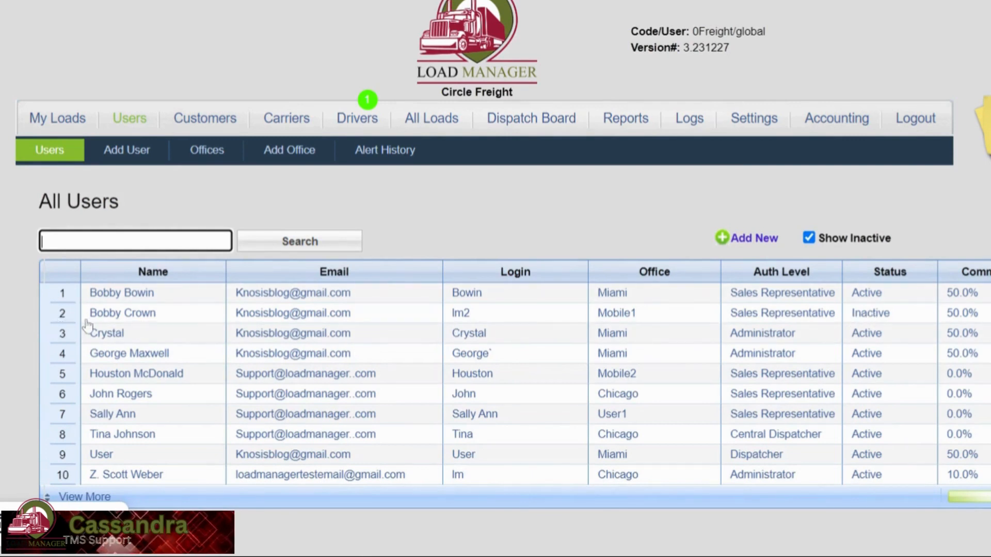
Reopen the inactive Mobile1 user's record, set Active to True and save it
{"action": "left_click", "coordinate": [204, 318]}
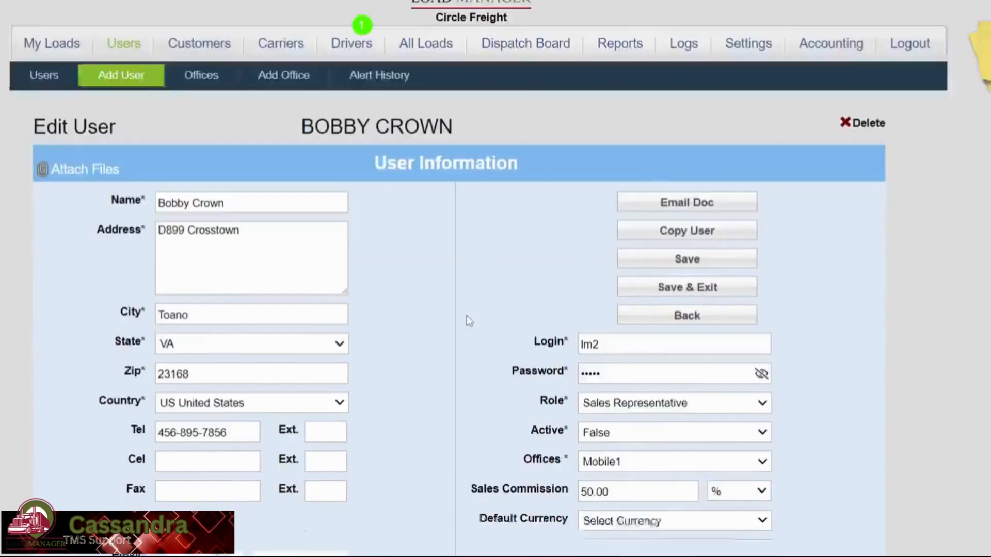
{"action": "scroll", "coordinate": [467, 321], "scroll_direction": "down", "scroll_amount": 4}
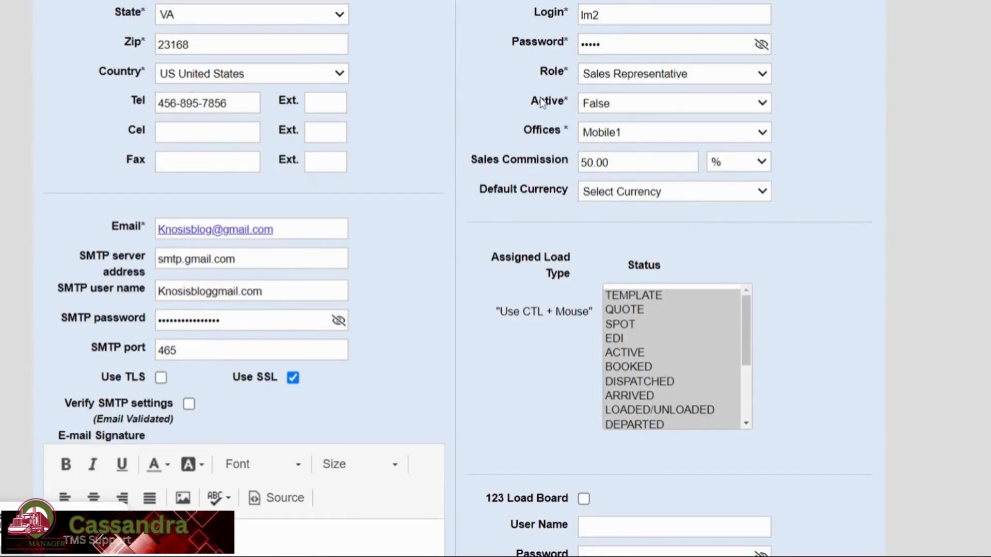
{"action": "left_click", "coordinate": [683, 115]}
{"action": "left_click", "coordinate": [645, 120]}
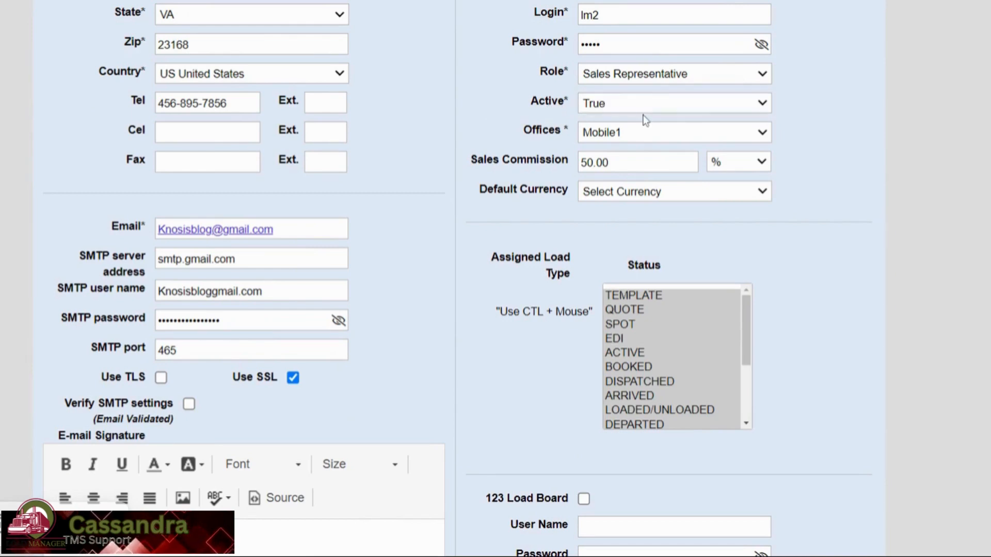
{"action": "left_click", "coordinate": [624, 100]}
{"action": "scroll", "coordinate": [623, 98], "scroll_direction": "up", "scroll_amount": 8}
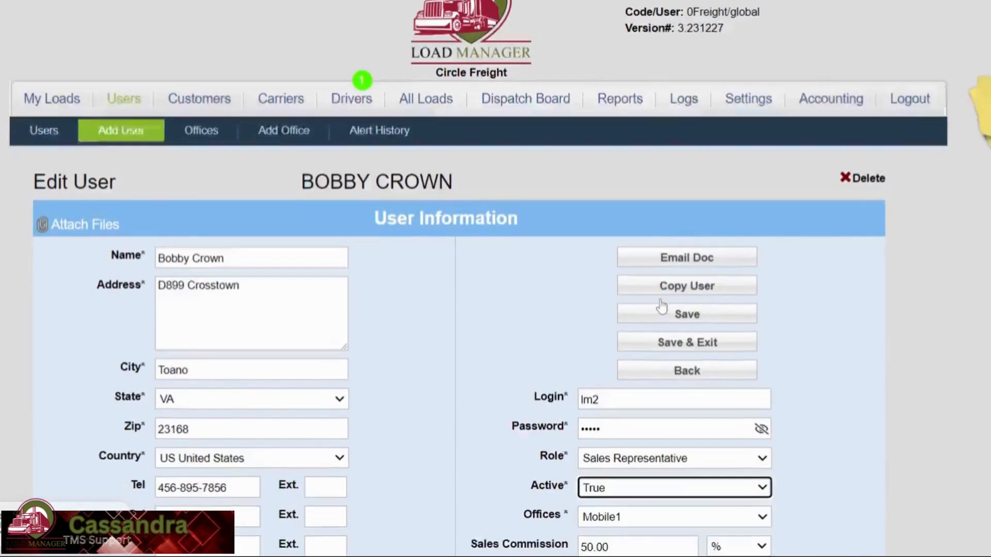
{"action": "scroll", "coordinate": [669, 161], "scroll_direction": "down", "scroll_amount": 4}
{"action": "left_click", "coordinate": [664, 133]}
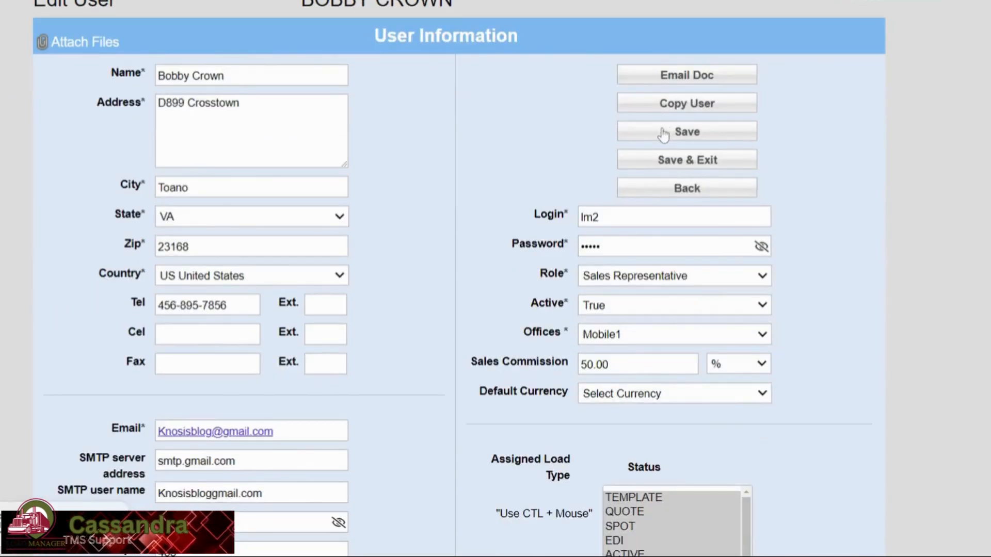
Change the user's office assignment to Miami
{"action": "scroll", "coordinate": [635, 312], "scroll_direction": "down", "scroll_amount": 4}
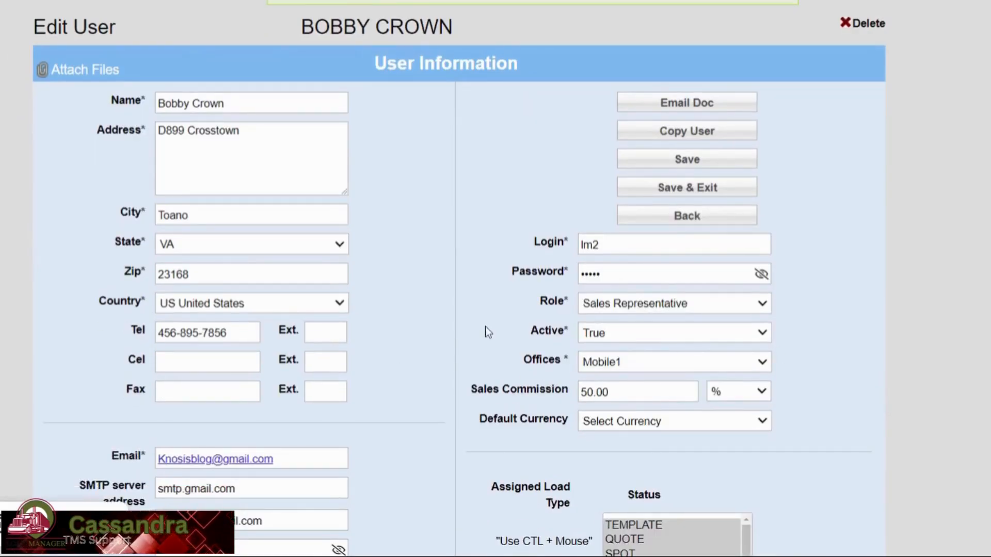
{"action": "scroll", "coordinate": [490, 330], "scroll_direction": "up", "scroll_amount": 1}
{"action": "scroll", "coordinate": [493, 330], "scroll_direction": "down", "scroll_amount": 1}
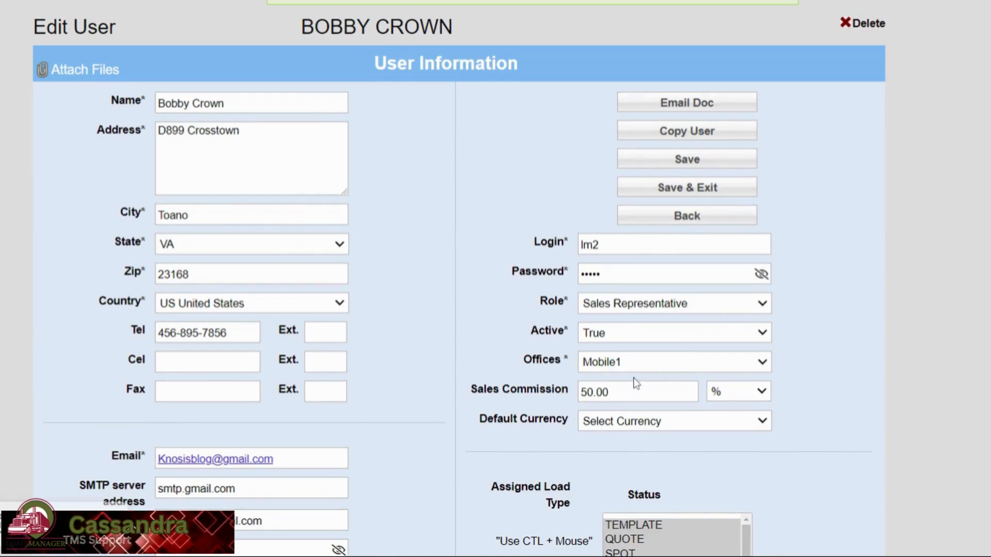
{"action": "left_click", "coordinate": [671, 362]}
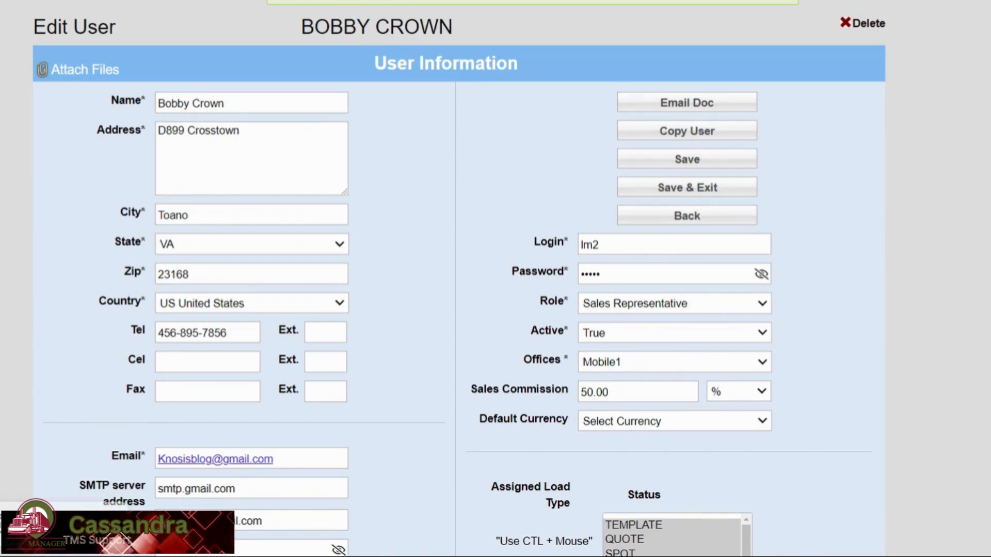
{"action": "left_click", "coordinate": [640, 384]}
{"action": "left_click", "coordinate": [653, 347]}
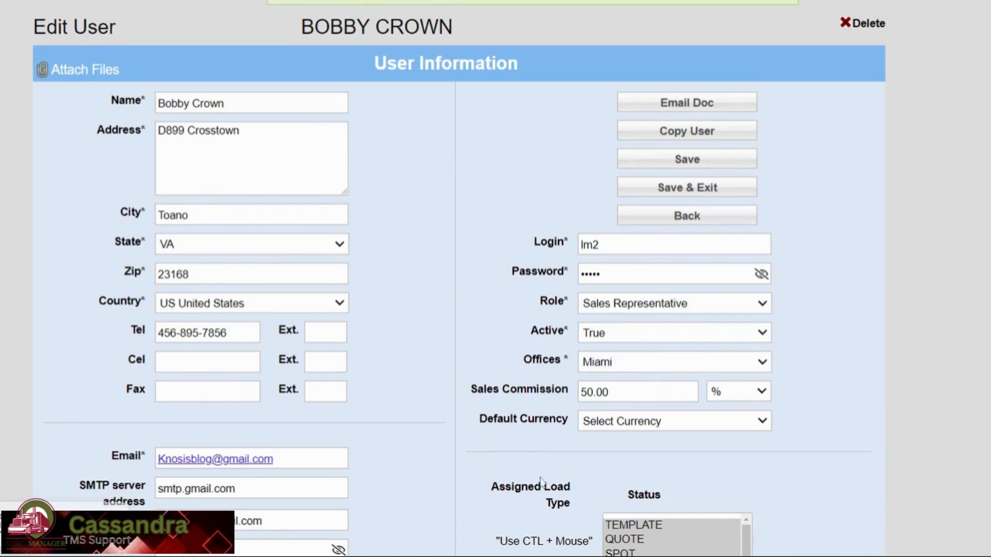
Go to the list of all offices and open a blank form for a new office
{"action": "scroll", "coordinate": [503, 255], "scroll_direction": "up", "scroll_amount": 4}
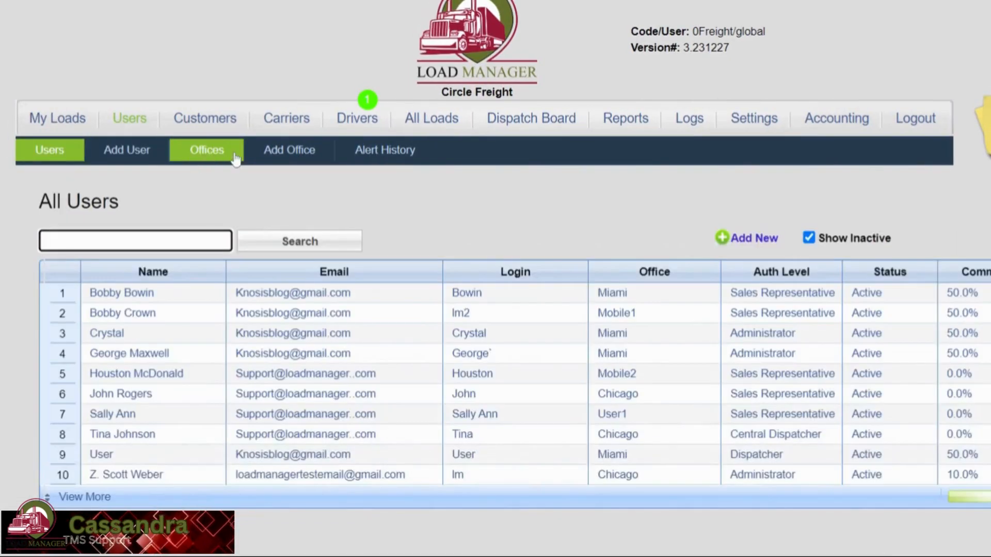
{"action": "left_click", "coordinate": [207, 156]}
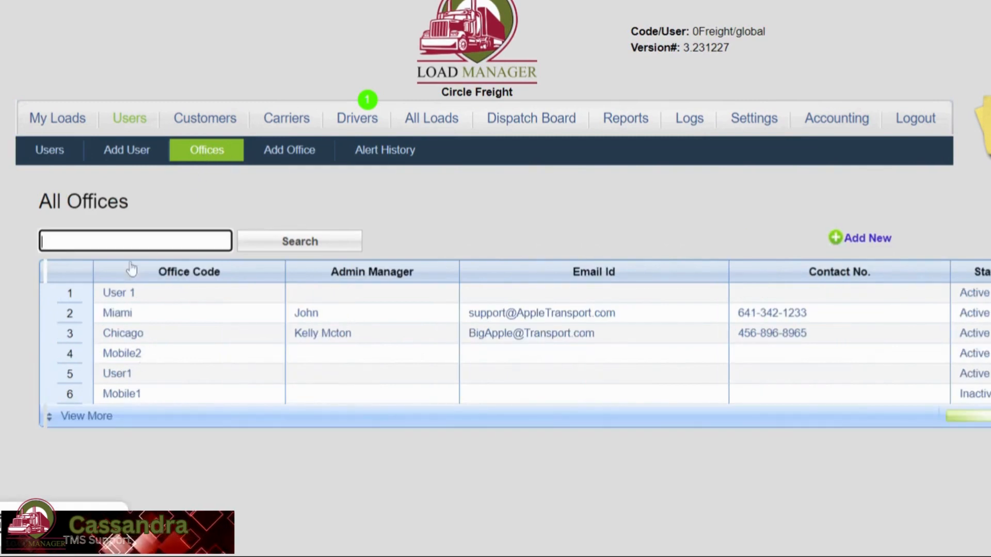
{"action": "left_click", "coordinate": [876, 239]}
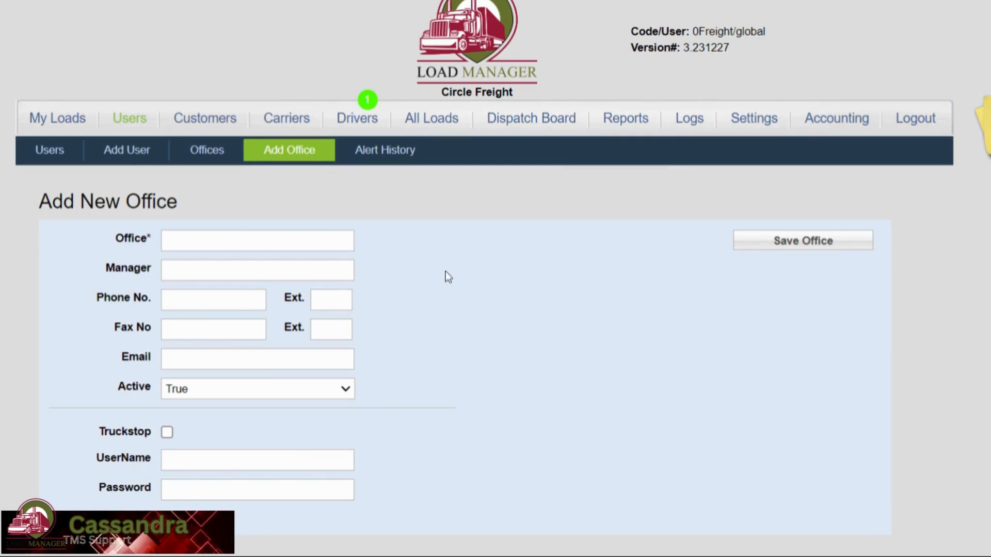
Enter Florida as the name of the new office and save the office
{"action": "left_click", "coordinate": [330, 241]}
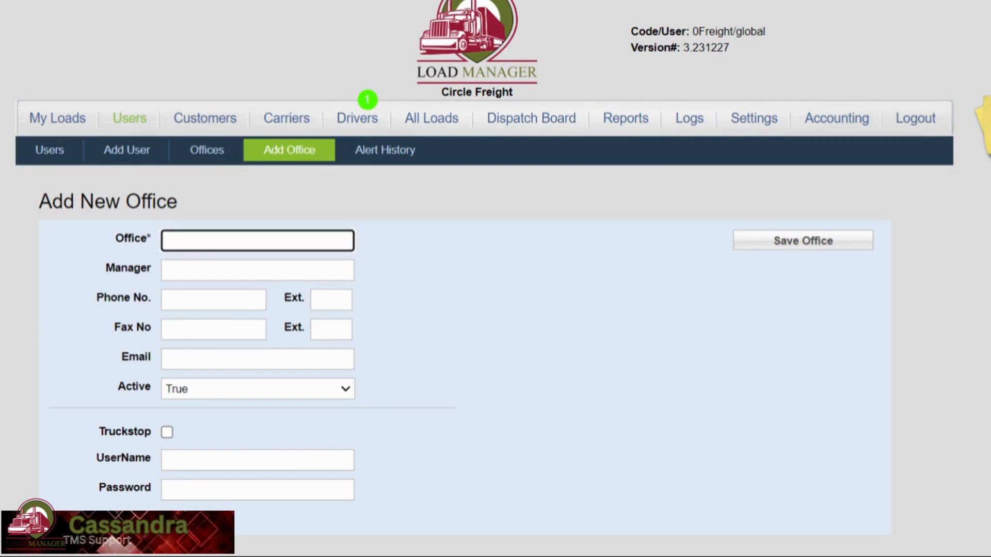
{"action": "type", "text": "Florida"}
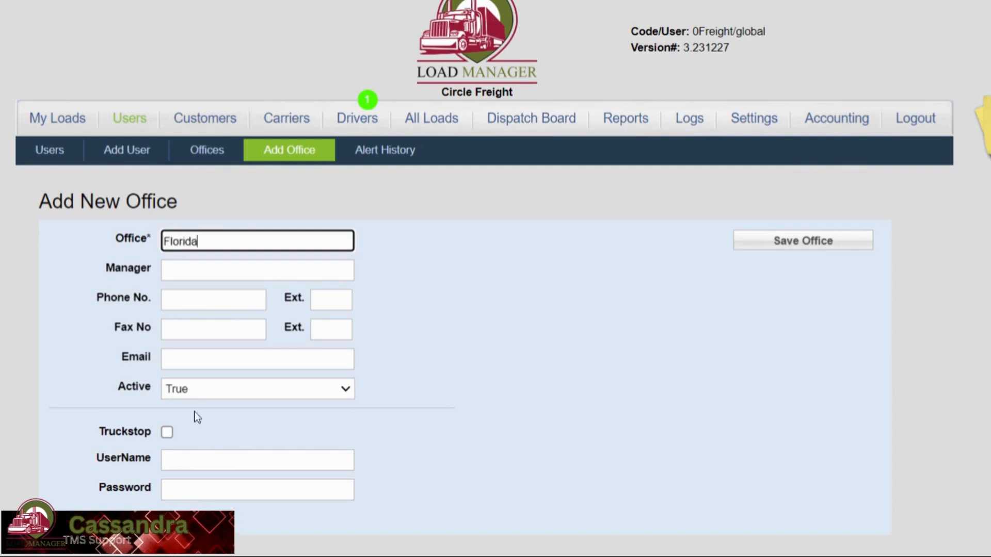
{"action": "left_click", "coordinate": [753, 247]}
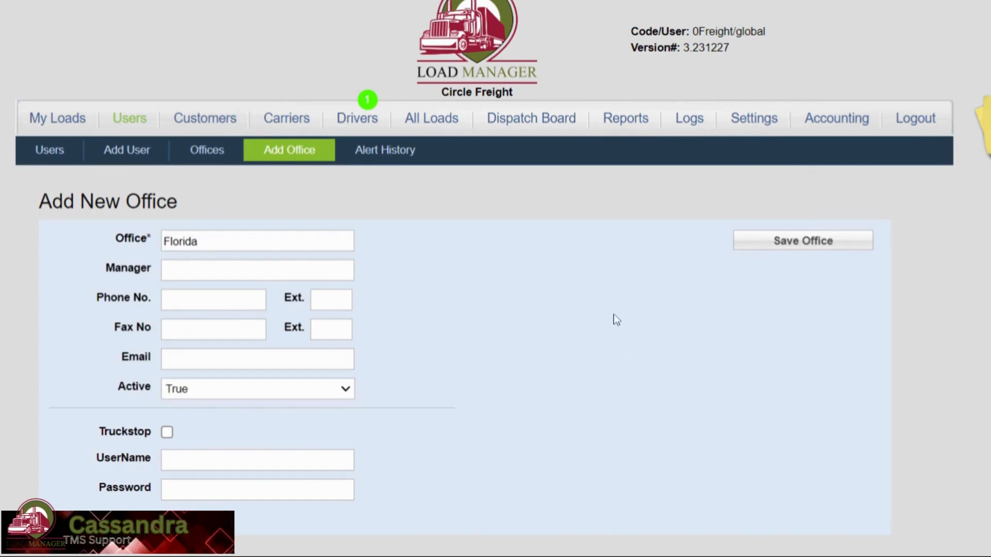
{"action": "left_click", "coordinate": [841, 253]}
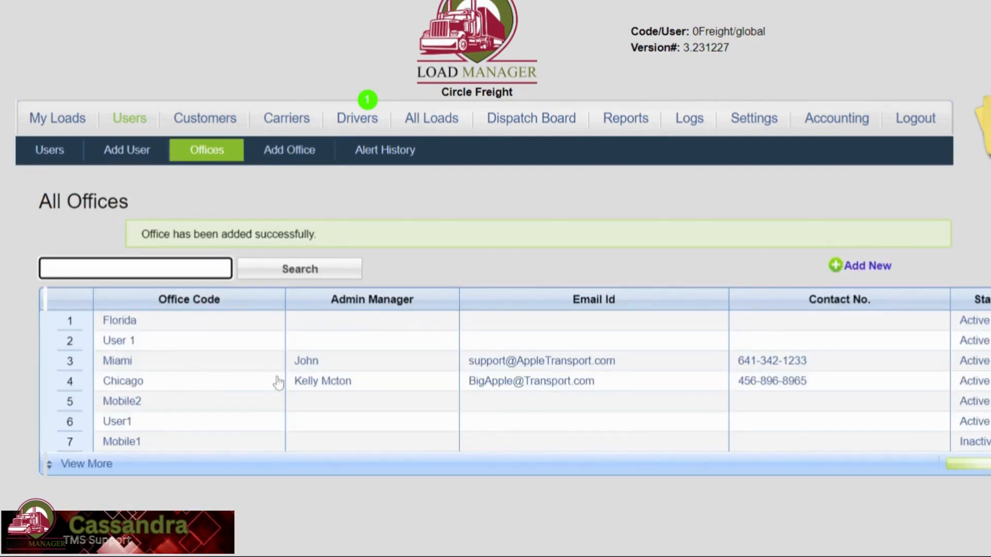
{"action": "left_click", "coordinate": [117, 422]}
{"action": "scroll", "coordinate": [377, 297], "scroll_direction": "down", "scroll_amount": 1}
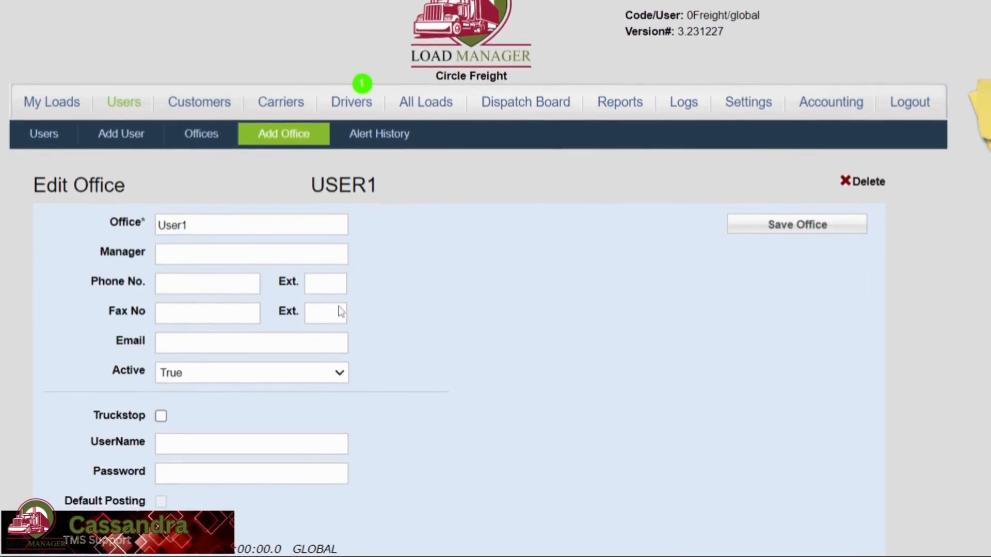
{"action": "left_click", "coordinate": [219, 414]}
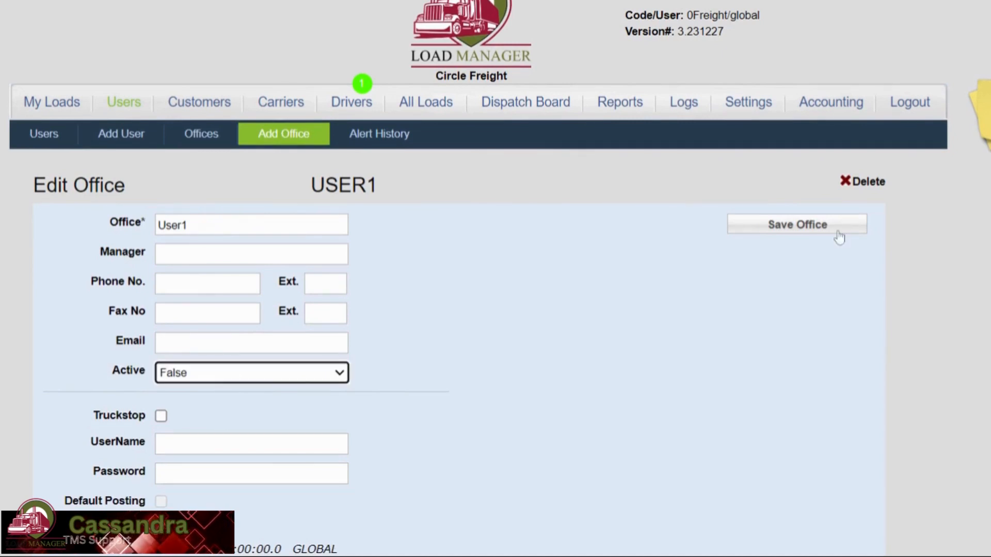
{"action": "left_click", "coordinate": [877, 192]}
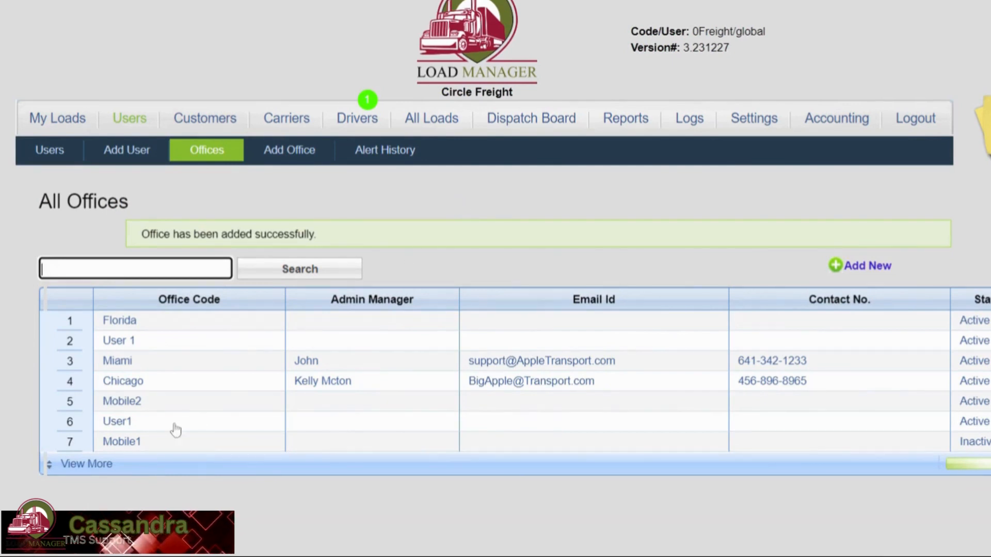
Open the User1 office record, set Active to False and save the office
{"action": "left_click", "coordinate": [114, 424]}
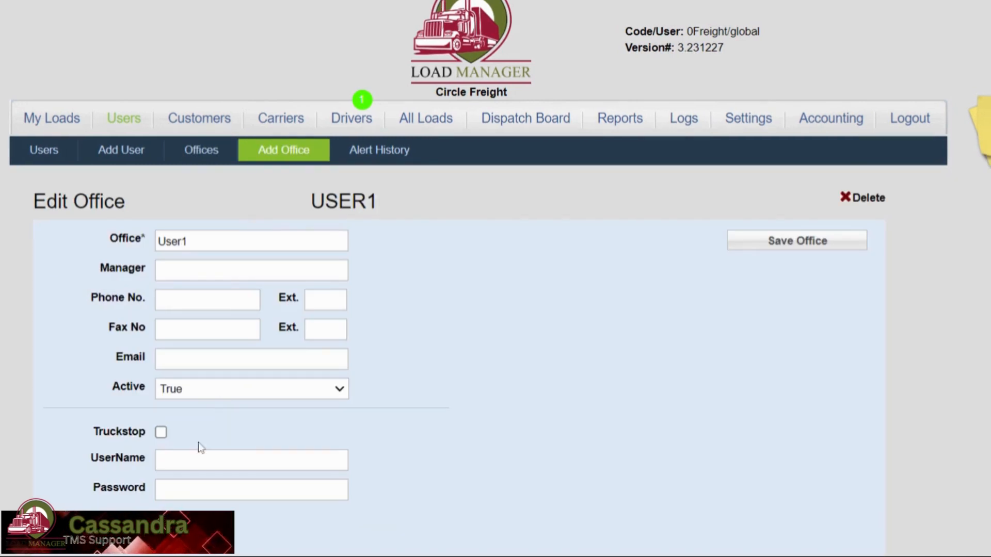
{"action": "left_click", "coordinate": [191, 430]}
{"action": "scroll", "coordinate": [619, 330], "scroll_direction": "down", "scroll_amount": 1}
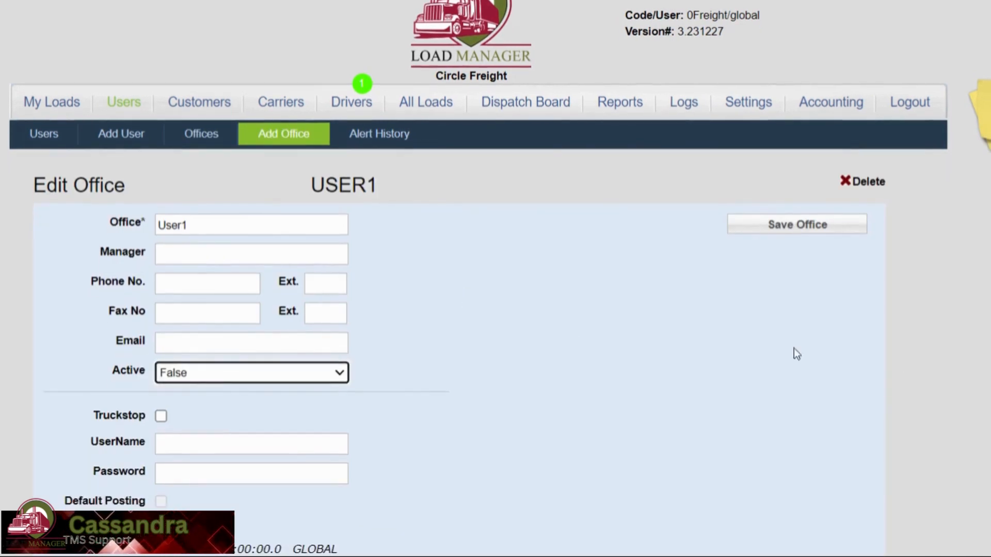
{"action": "left_click", "coordinate": [814, 227]}
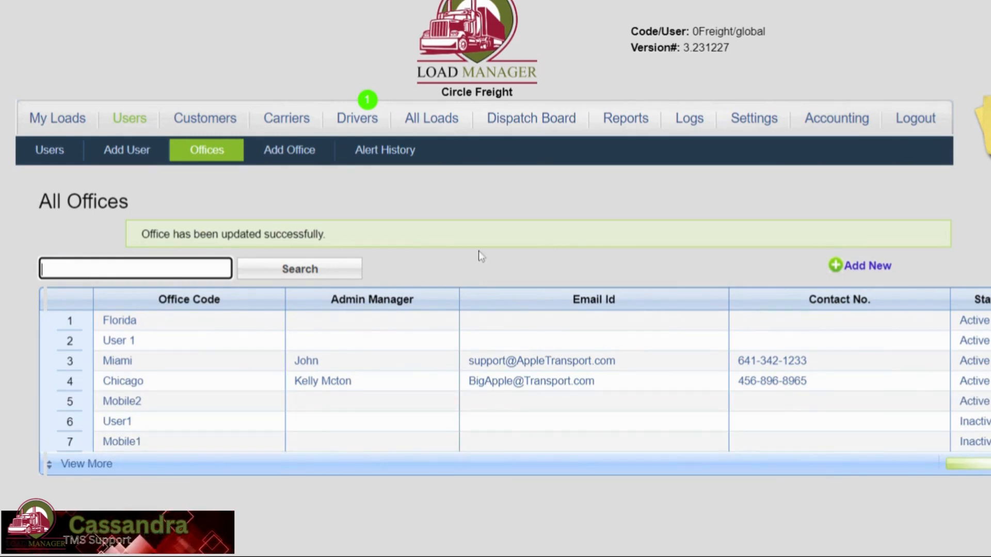
{"action": "left_click", "coordinate": [668, 259]}
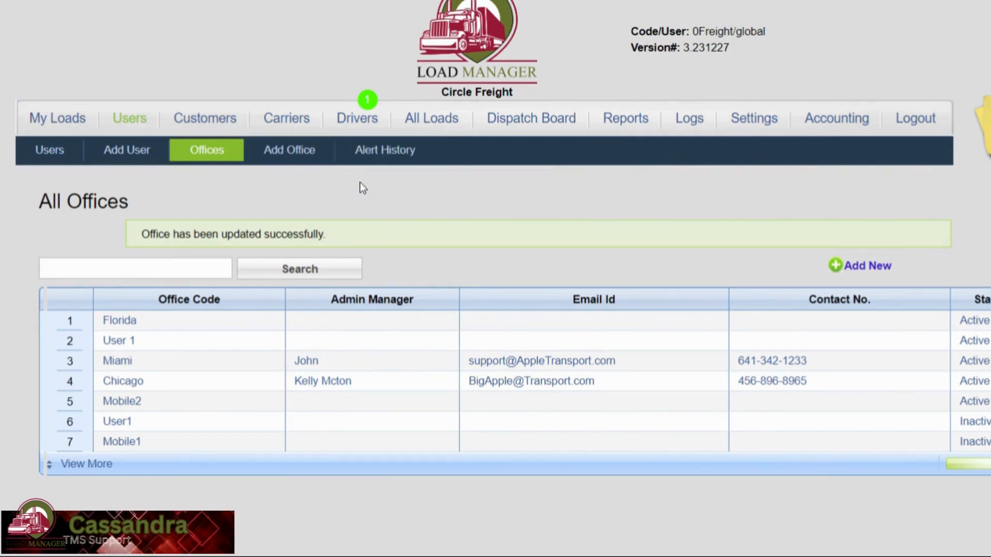
Look through the list of all loads and return to the list of all users to review their office assignments
{"action": "left_click", "coordinate": [202, 123]}
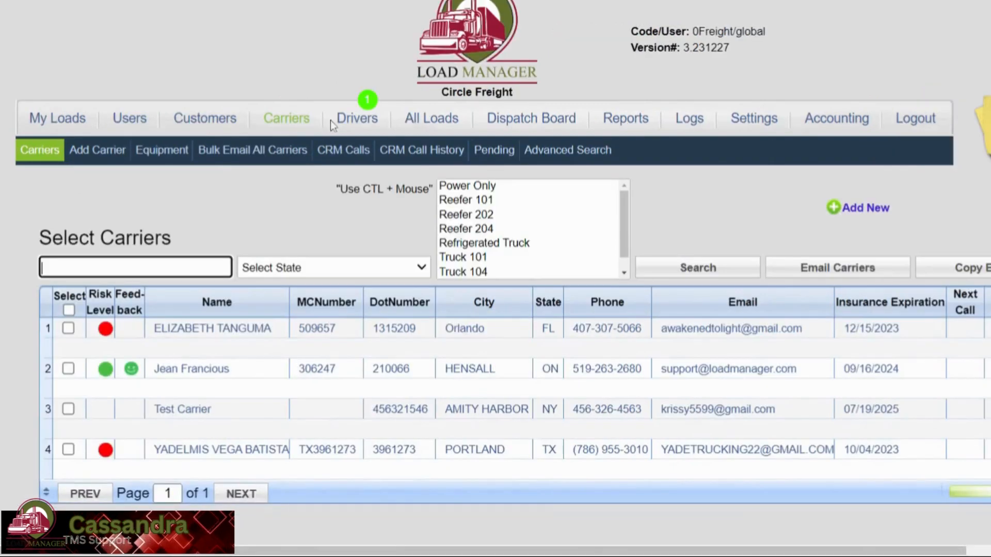
{"action": "left_click", "coordinate": [356, 118]}
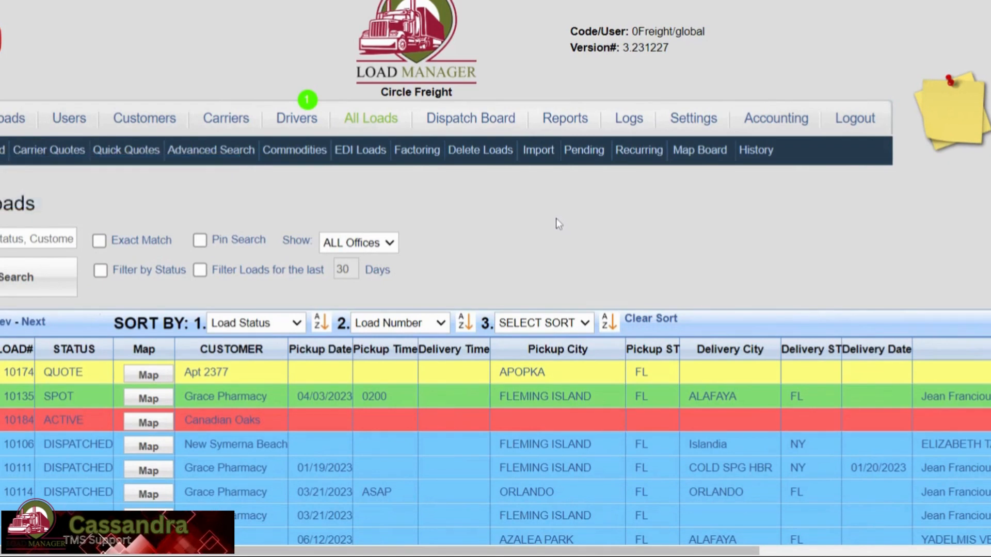
{"action": "left_click", "coordinate": [62, 125]}
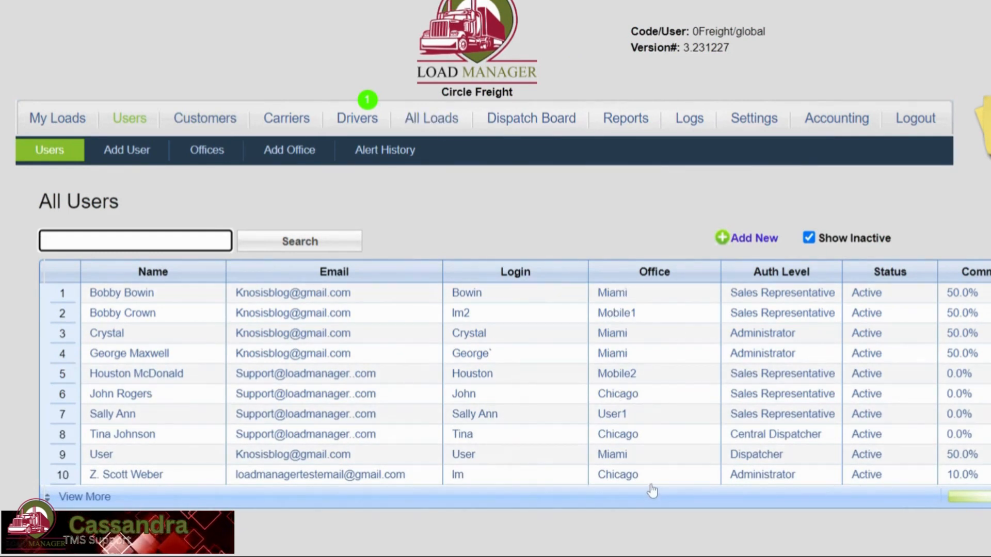
{"action": "left_click", "coordinate": [553, 203]}
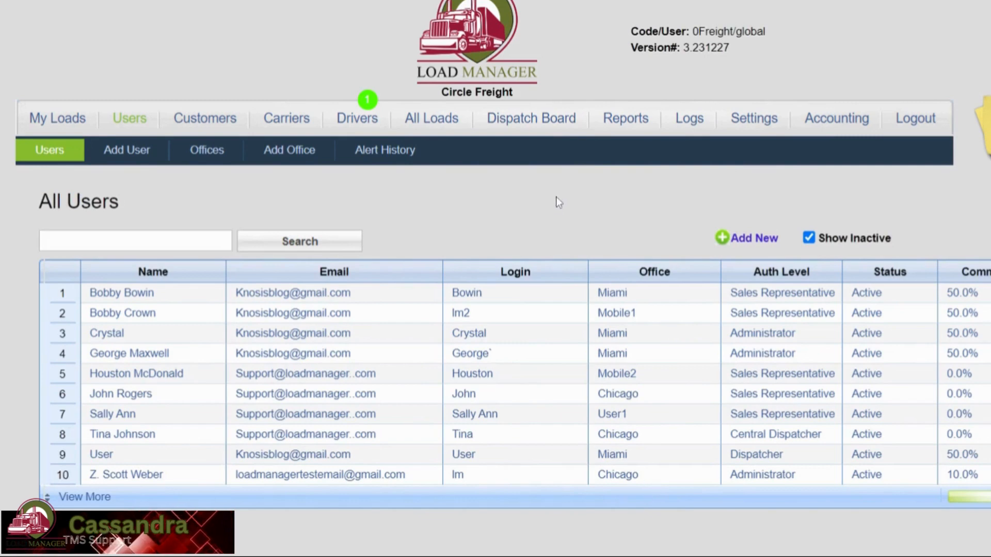
Filter the list of all loads to the Miami office, look through it, and set the filter back to ALL Offices
{"action": "left_click", "coordinate": [427, 126]}
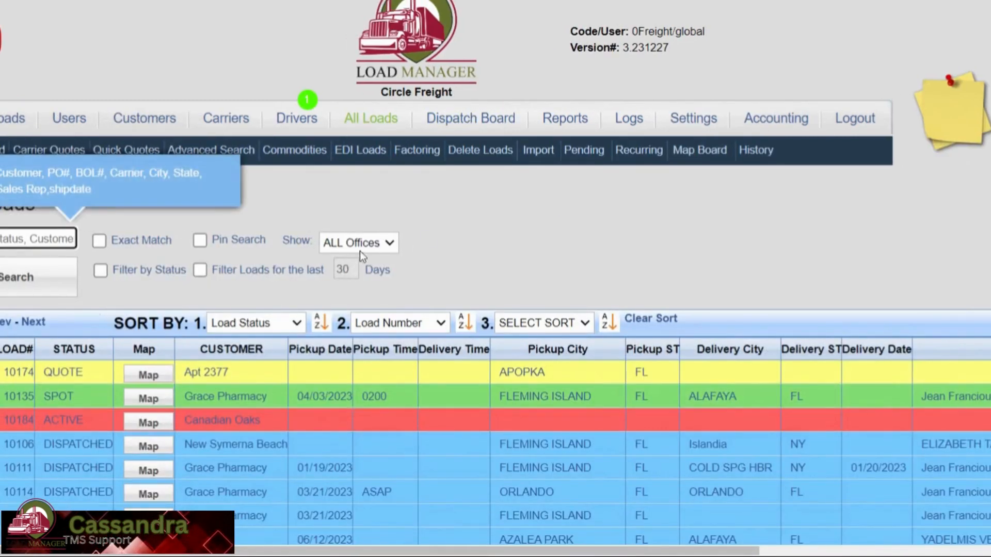
{"action": "scroll", "coordinate": [393, 227], "scroll_direction": "down", "scroll_amount": 2}
{"action": "left_click", "coordinate": [351, 120]}
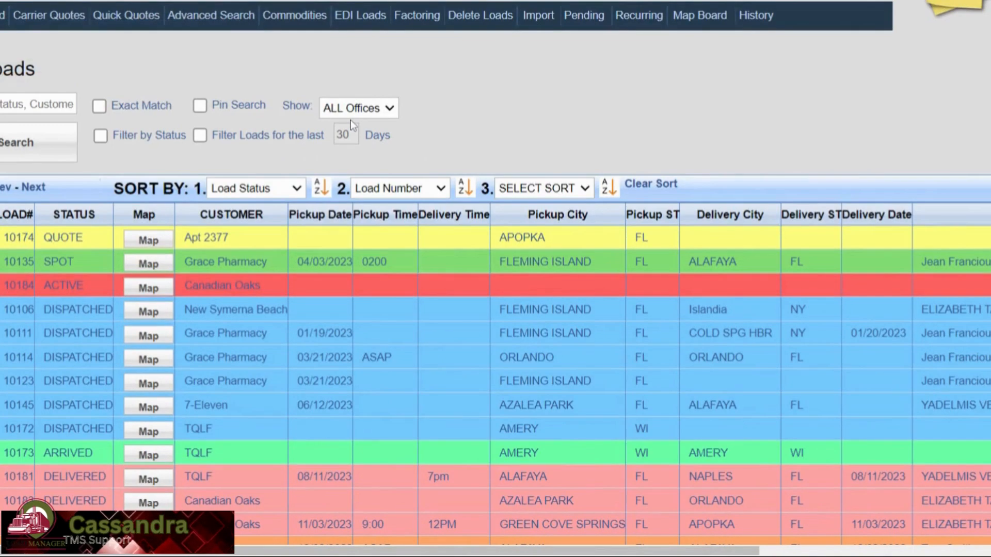
{"action": "left_click", "coordinate": [350, 120]}
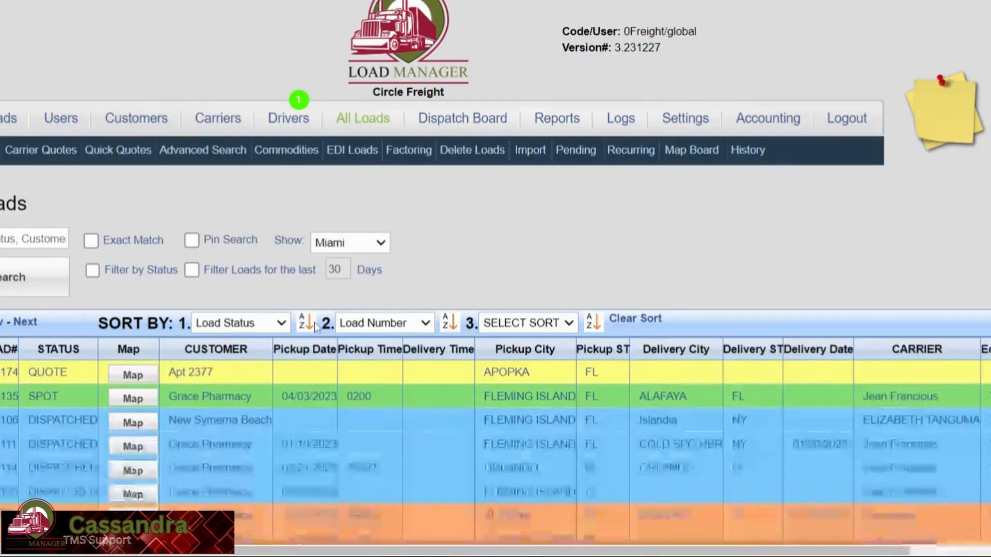
{"action": "scroll", "coordinate": [129, 402], "scroll_direction": "down", "scroll_amount": 3}
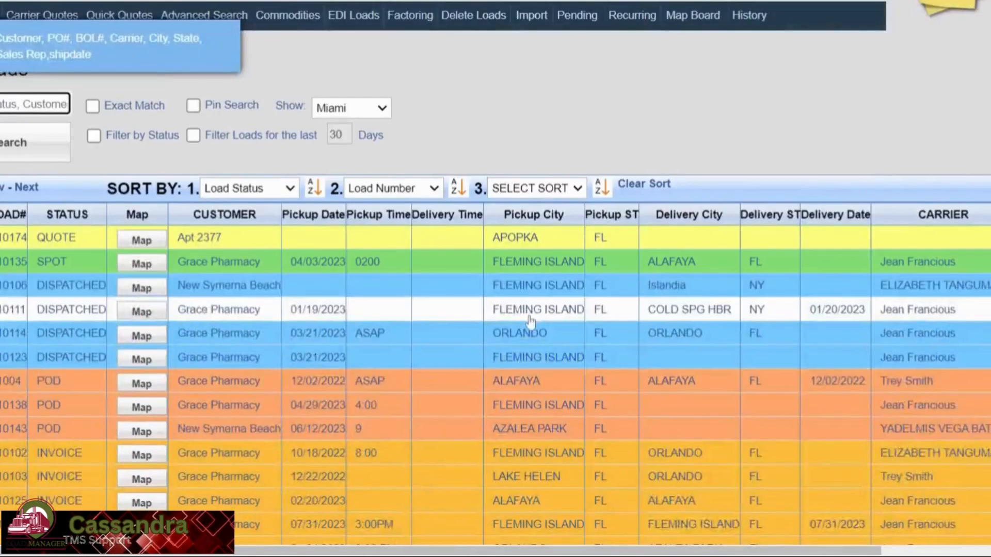
{"action": "scroll", "coordinate": [139, 343], "scroll_direction": "up", "scroll_amount": 3}
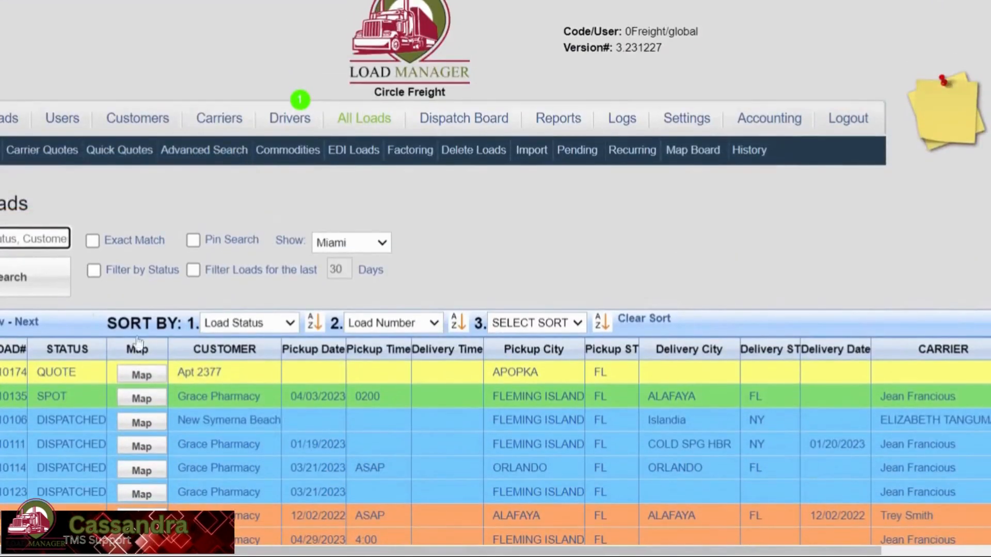
{"action": "left_click", "coordinate": [349, 243]}
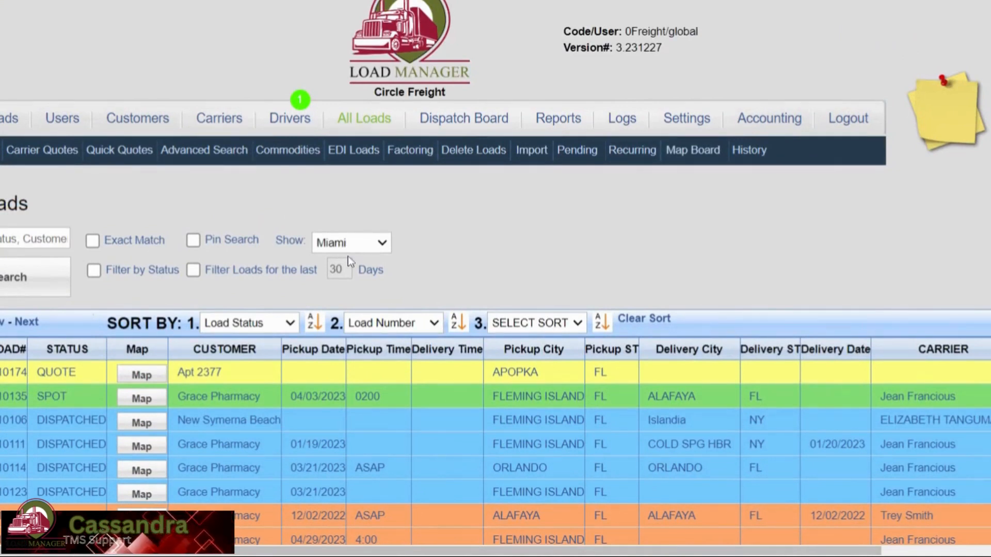
{"action": "left_click", "coordinate": [327, 255]}
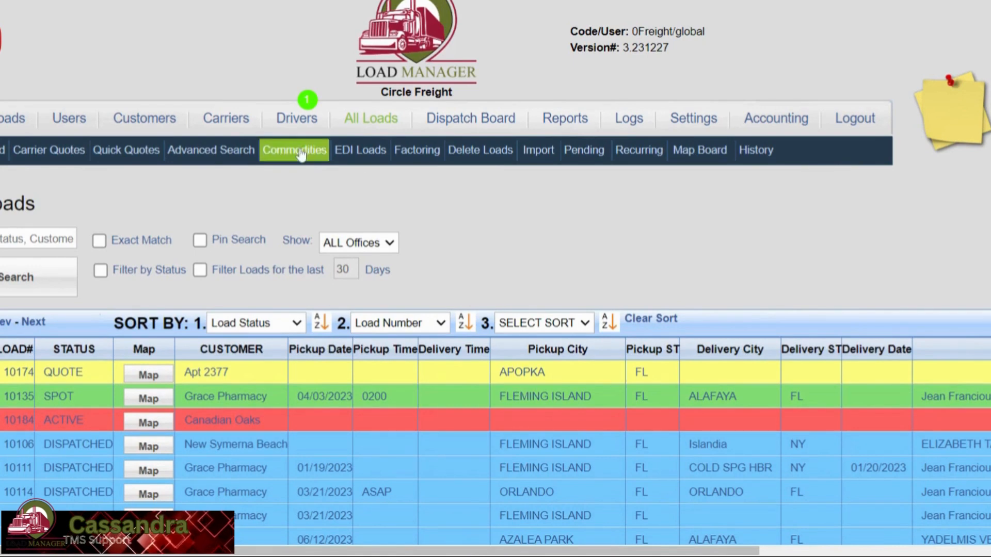
Open the record of the user assigned to the Mobile1 office and examine the statuses in the Assigned Load Type list
{"action": "left_click", "coordinate": [82, 124]}
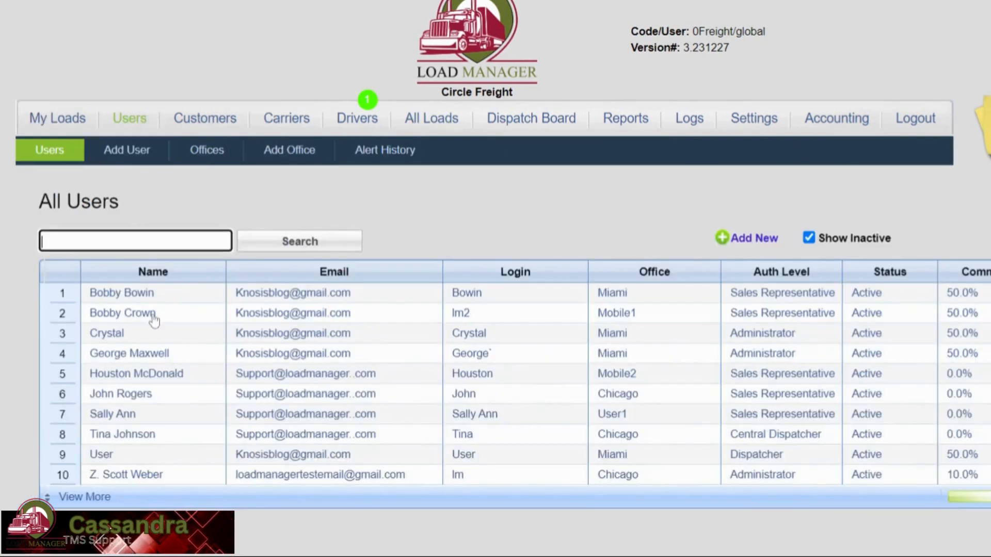
{"action": "left_click", "coordinate": [148, 317]}
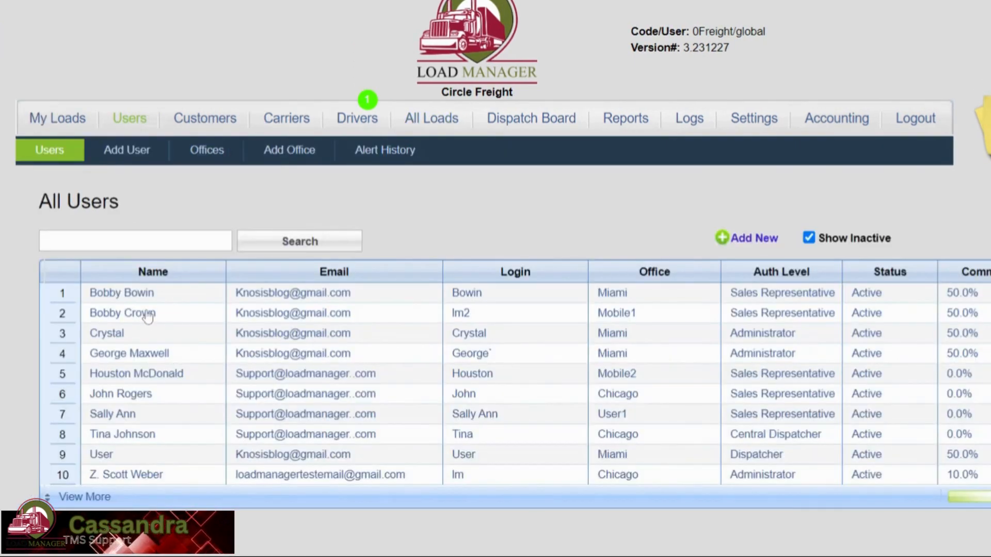
{"action": "scroll", "coordinate": [510, 271], "scroll_direction": "down", "scroll_amount": 10}
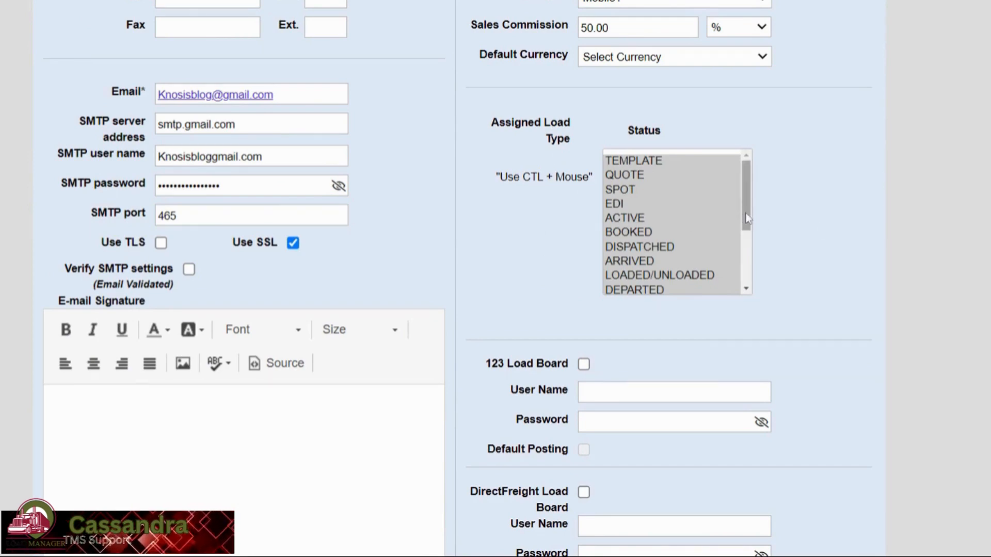
{"action": "left_click_drag", "start_coordinate": [745, 213], "coordinate": [748, 150]}
{"action": "scroll", "coordinate": [476, 248], "scroll_direction": "up", "scroll_amount": 9}
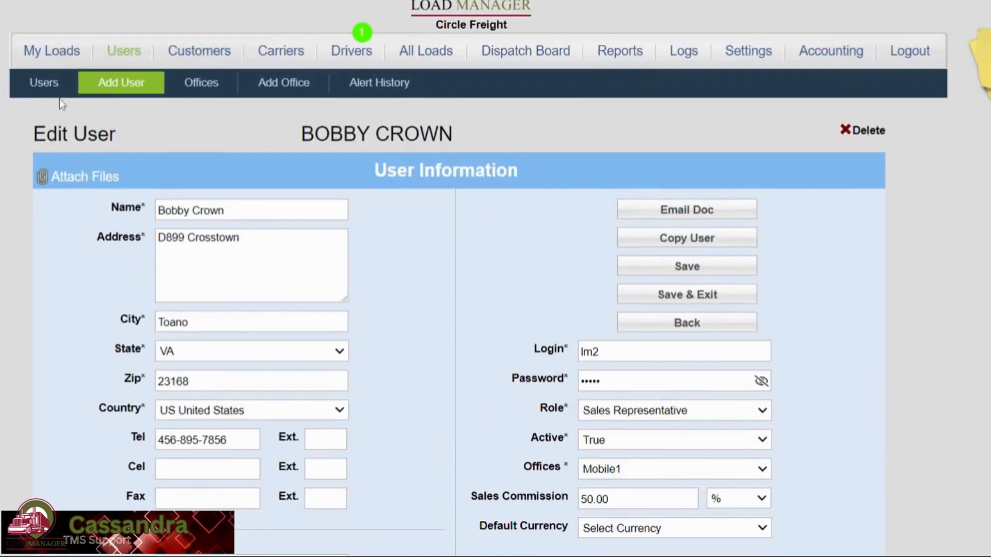
{"action": "scroll", "coordinate": [515, 311], "scroll_direction": "down", "scroll_amount": 8}
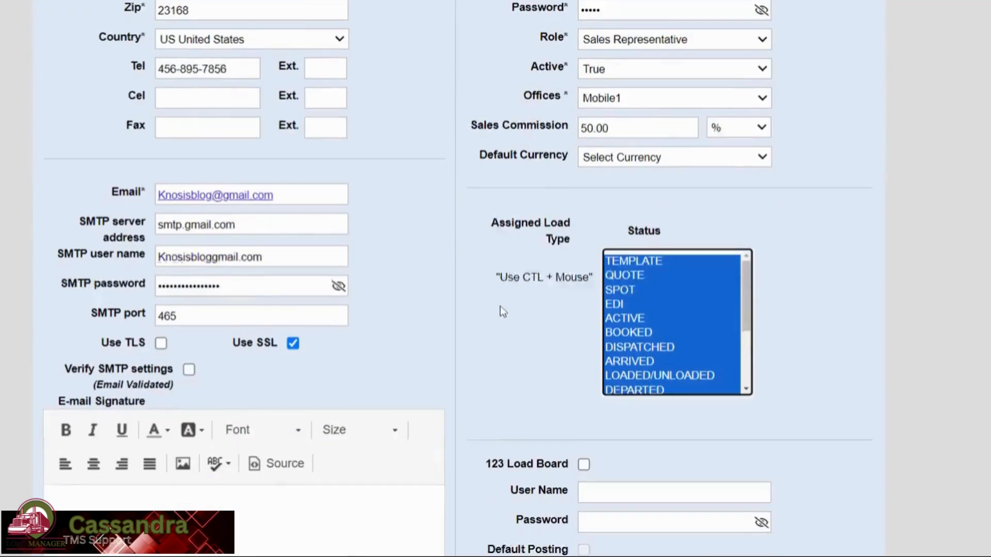
{"action": "left_click", "coordinate": [779, 300]}
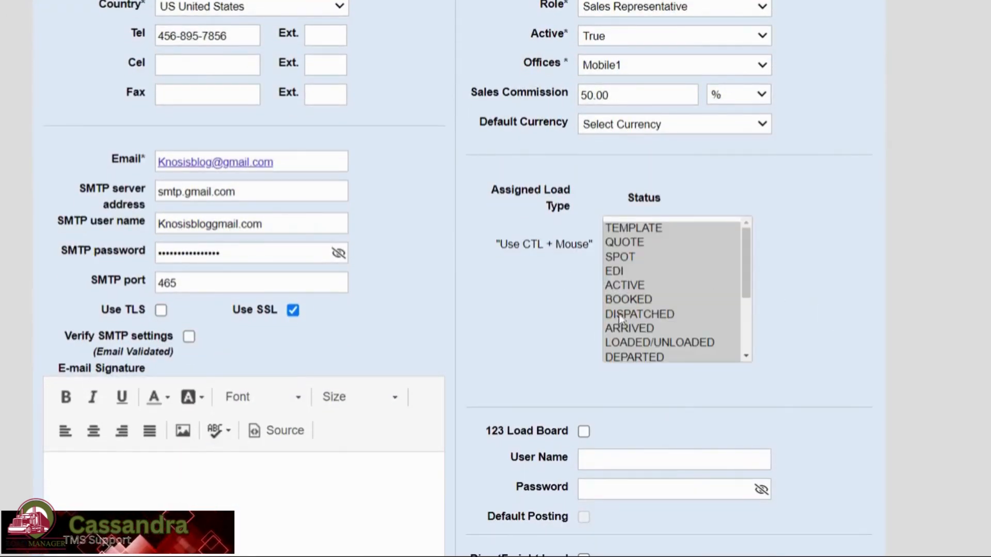
{"action": "left_click_drag", "start_coordinate": [746, 261], "coordinate": [724, 228]}
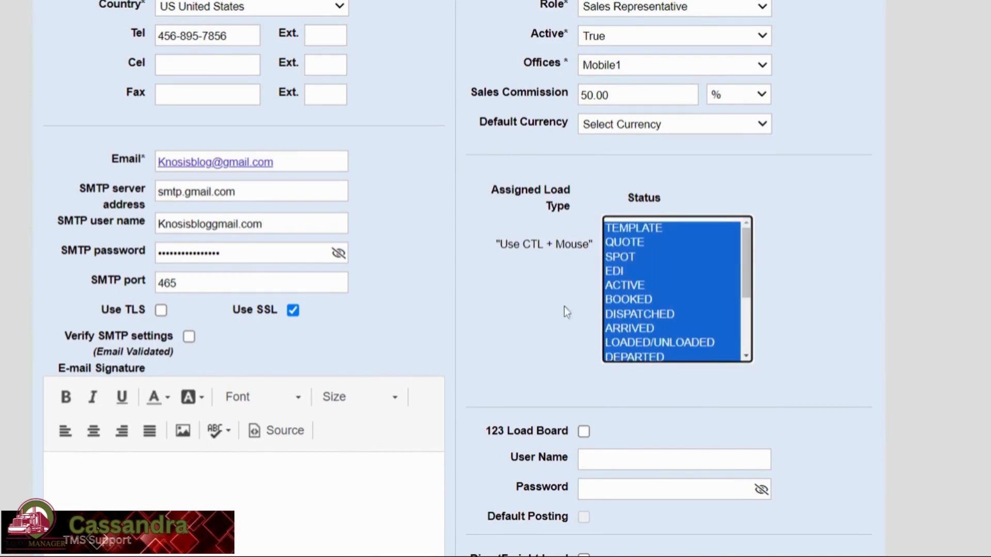
{"action": "left_click", "coordinate": [780, 258]}
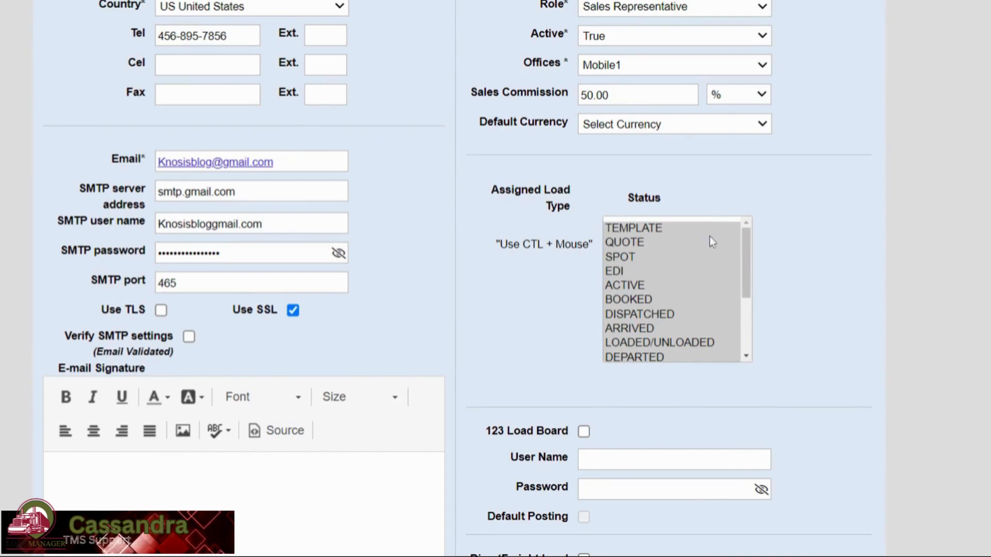
{"action": "left_click_drag", "start_coordinate": [749, 275], "coordinate": [727, 236]}
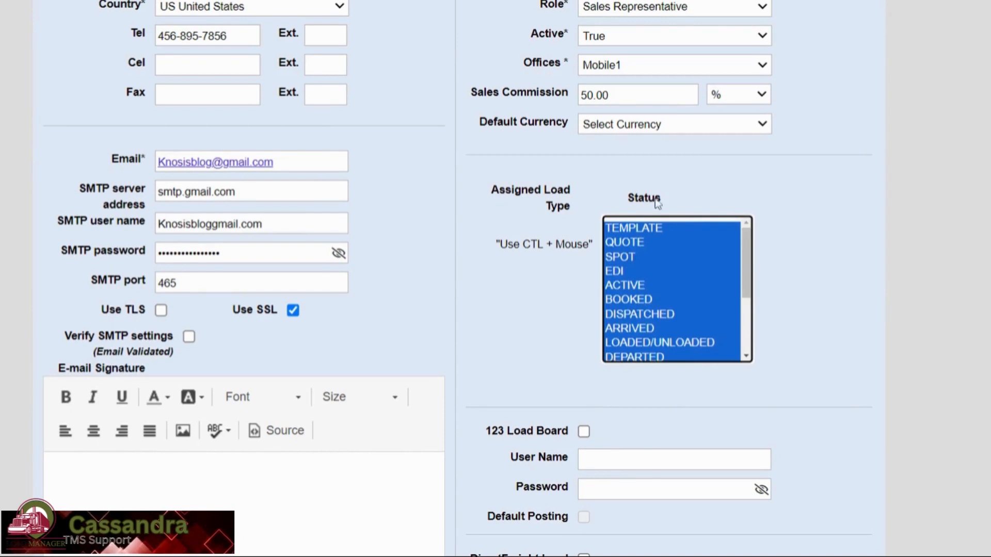
Limit the user's assigned load types to the statuses from ACTIVE through DELIVERED
{"action": "left_click", "coordinate": [630, 274]}
{"action": "left_click", "coordinate": [625, 287]}
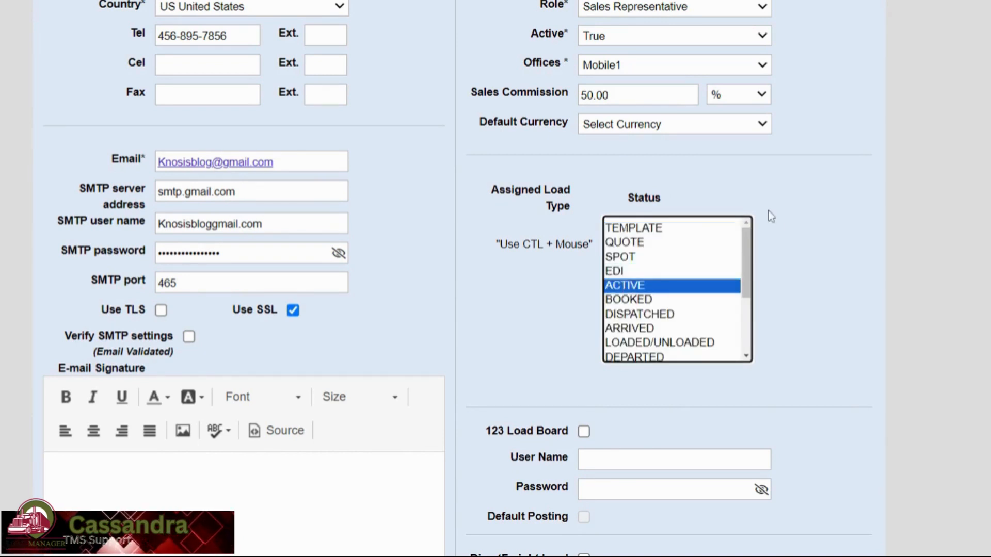
{"action": "left_click_drag", "start_coordinate": [746, 271], "coordinate": [754, 302]}
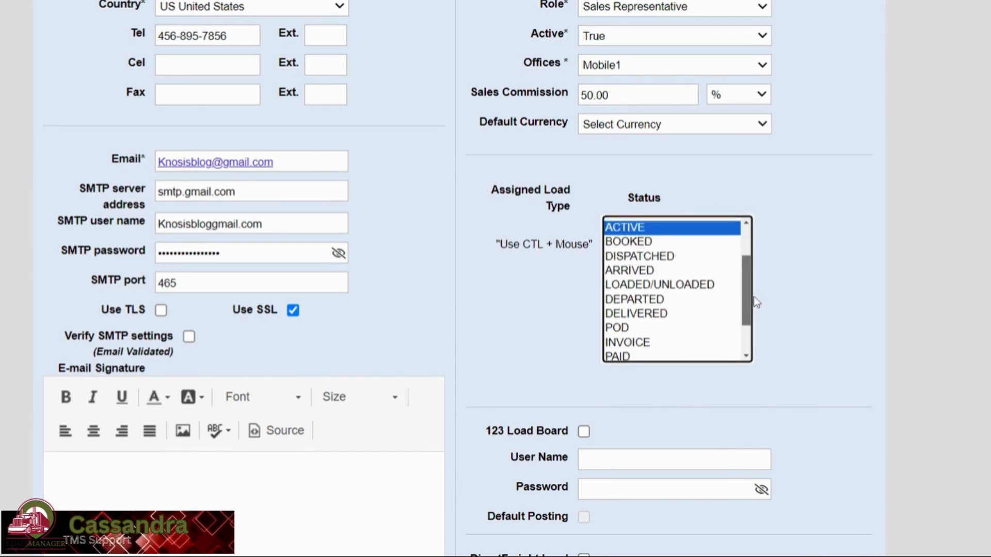
{"action": "left_click", "coordinate": [658, 318], "text": "shift"}
{"action": "left_click_drag", "start_coordinate": [752, 304], "coordinate": [757, 225]}
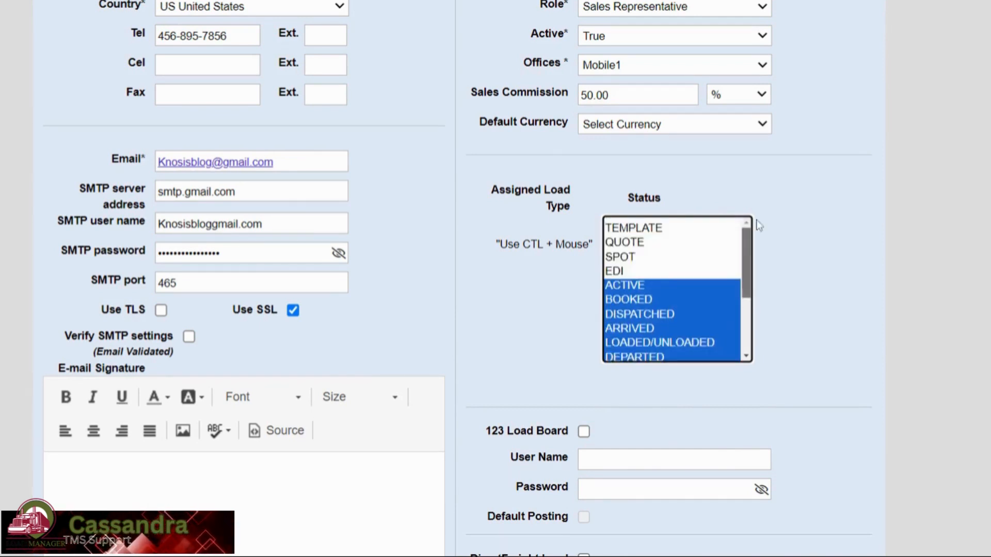
{"action": "scroll", "coordinate": [809, 250], "scroll_direction": "up", "scroll_amount": 10}
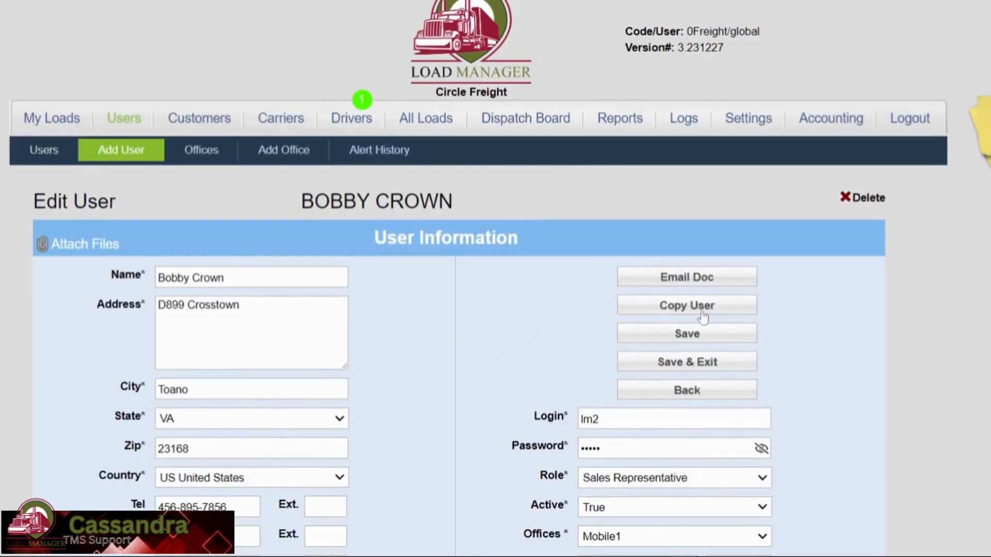
Save the user's assigned load types and turn on Filter by Status in the My Loads list
{"action": "left_click", "coordinate": [697, 340]}
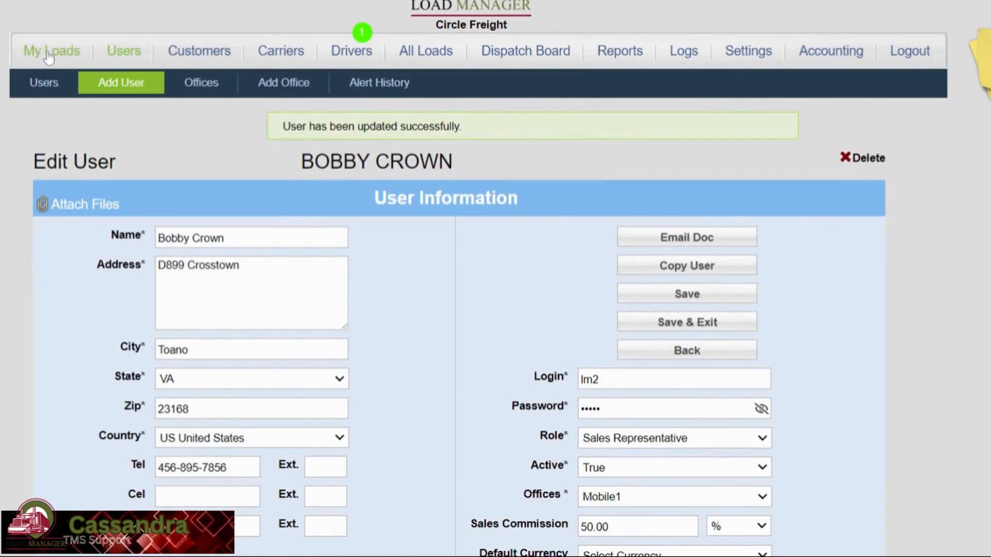
{"action": "left_click", "coordinate": [49, 57]}
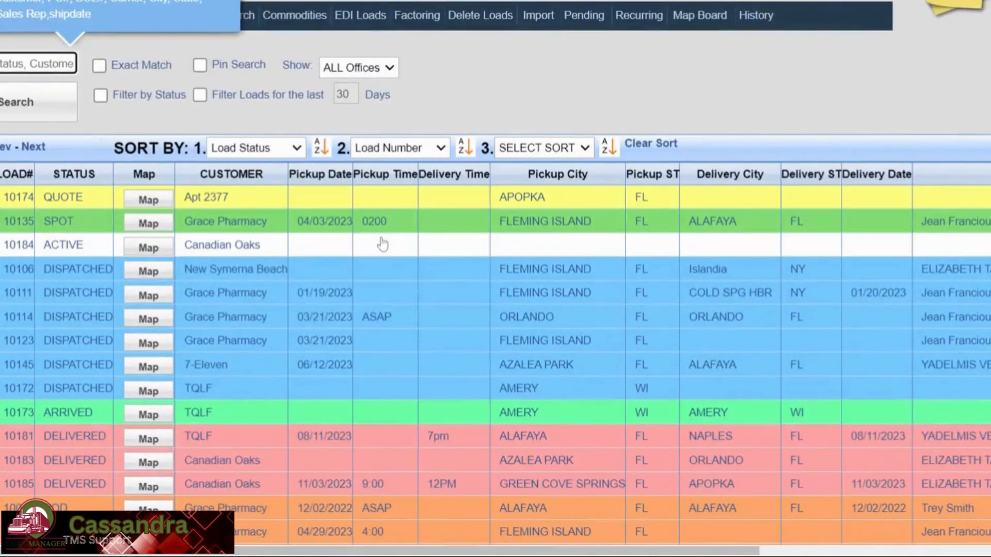
{"action": "left_click", "coordinate": [382, 244]}
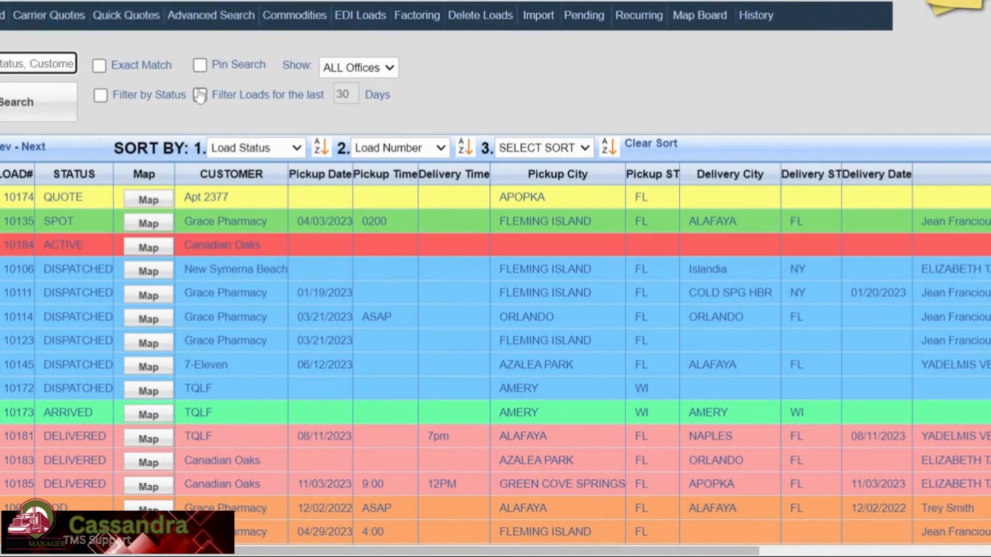
{"action": "left_click", "coordinate": [100, 95]}
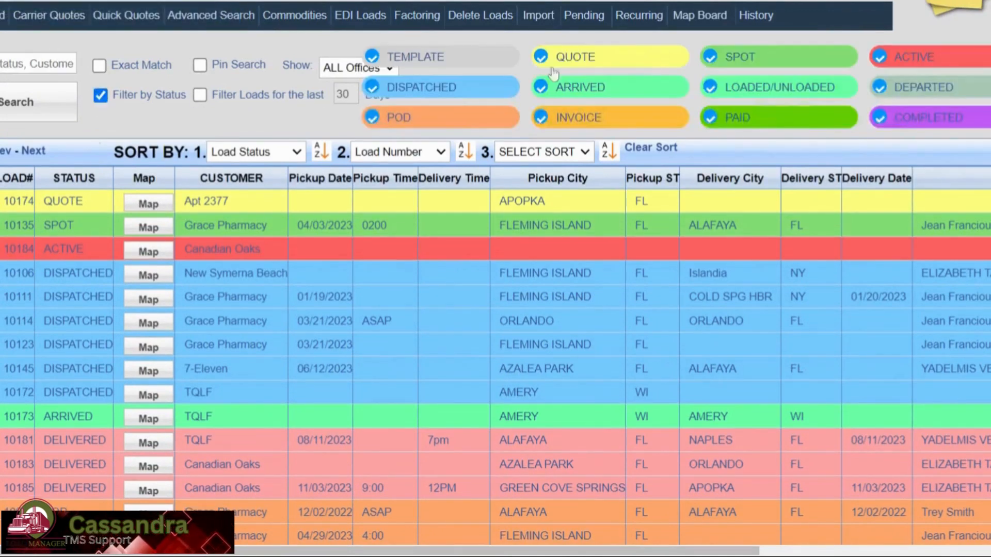
Exclude TEMPLATE, QUOTE, SPOT, COMPLETED, INVOICE, POD and PAID loads from the status filter of the My Loads list
{"action": "left_click", "coordinate": [372, 57]}
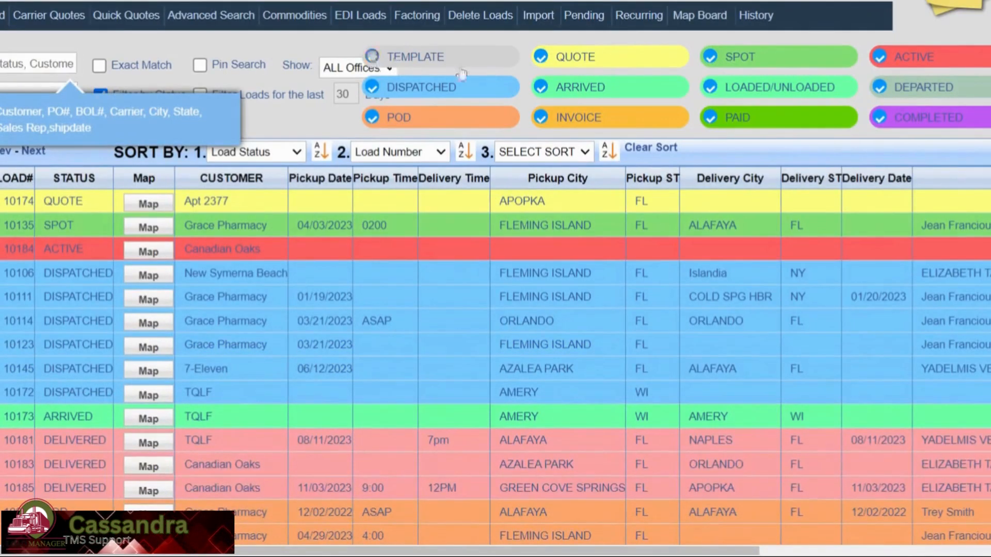
{"action": "left_click", "coordinate": [541, 57]}
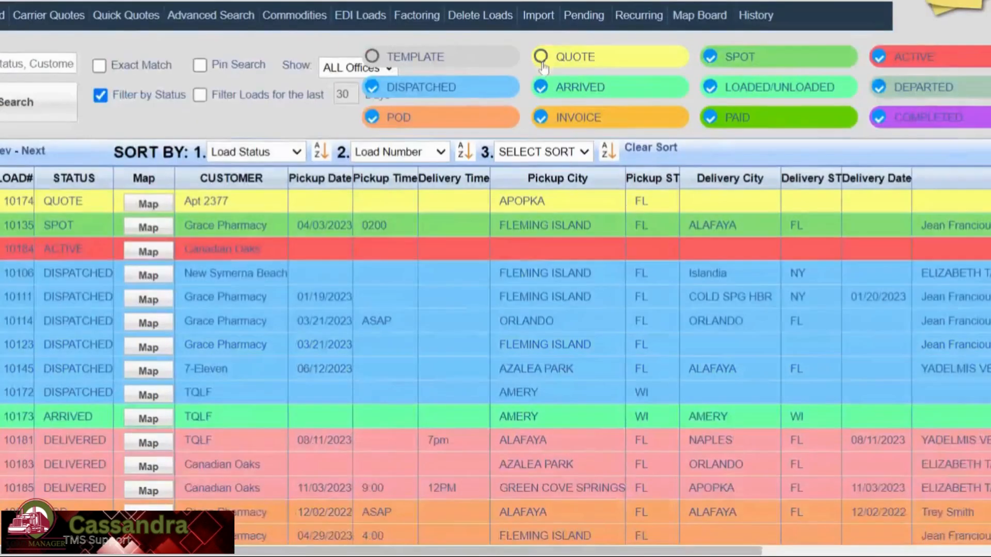
{"action": "left_click", "coordinate": [710, 57]}
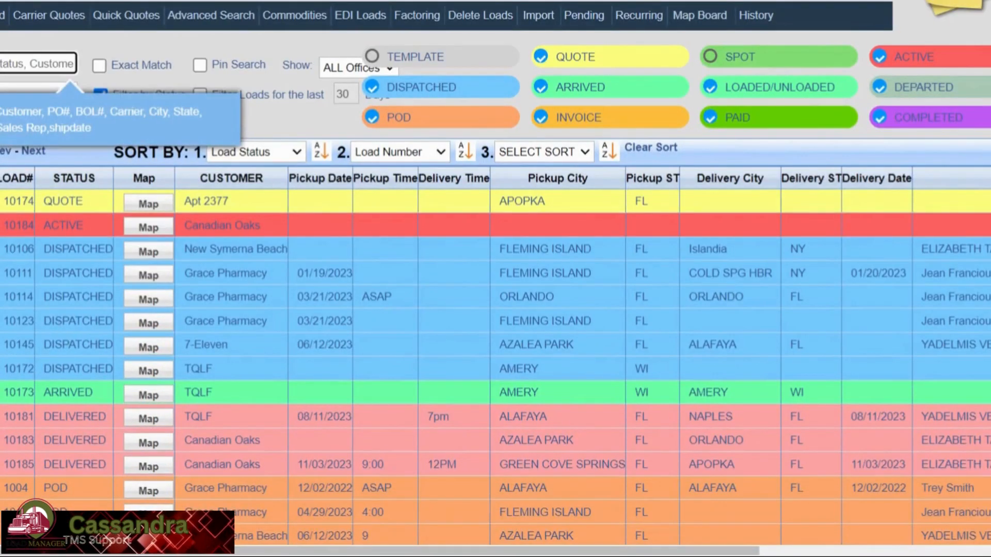
{"action": "left_click", "coordinate": [892, 123]}
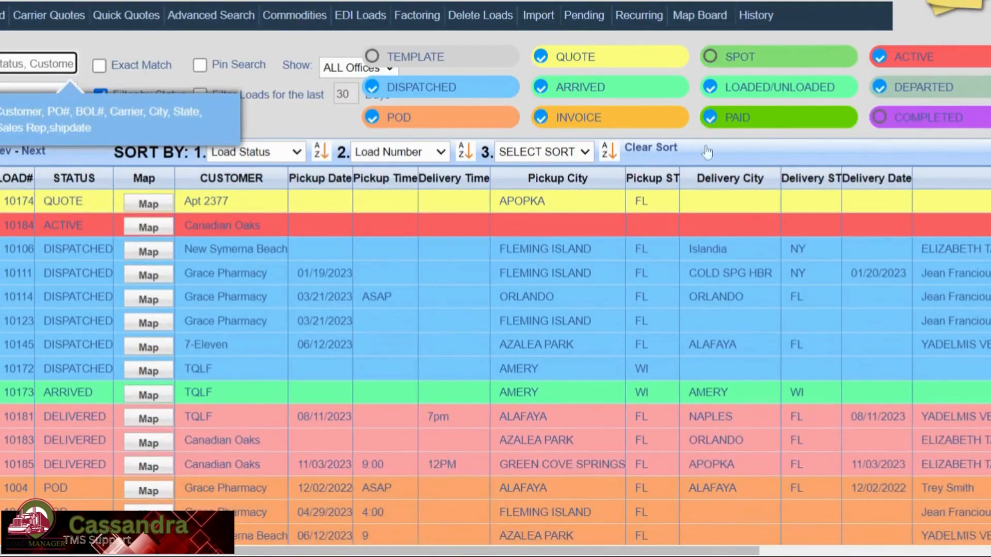
{"action": "left_click", "coordinate": [550, 129]}
{"action": "left_click", "coordinate": [404, 120]}
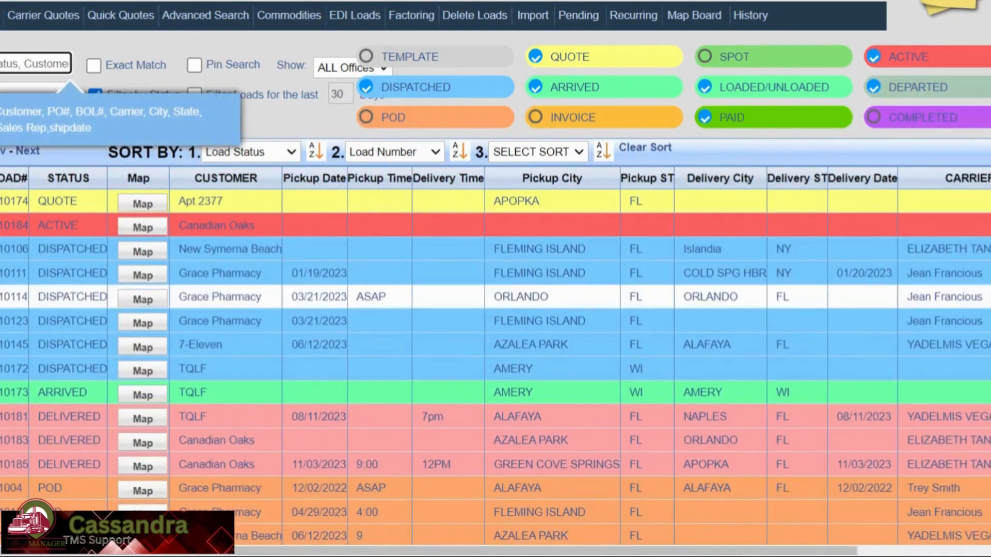
{"action": "scroll", "coordinate": [323, 234], "scroll_direction": "up", "scroll_amount": 3}
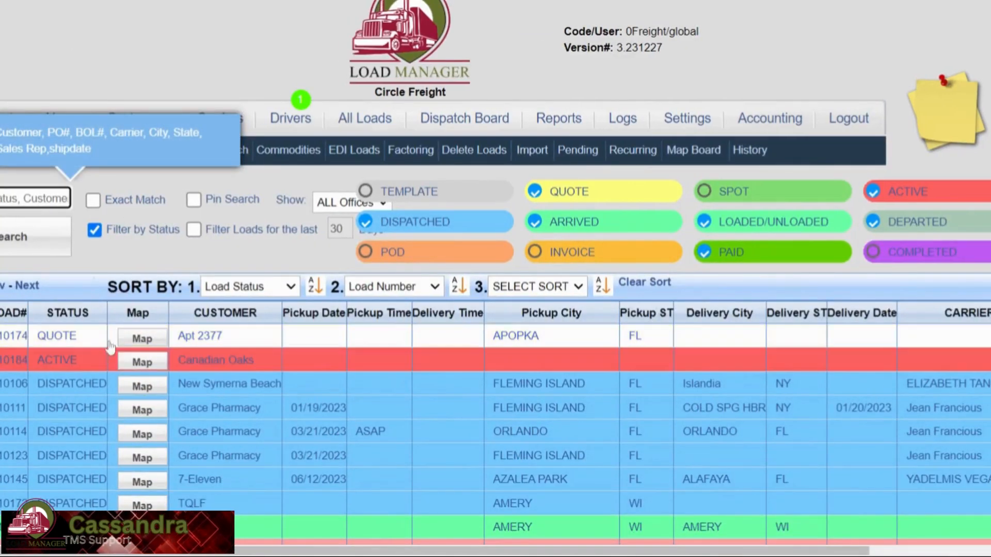
{"action": "left_click", "coordinate": [549, 190]}
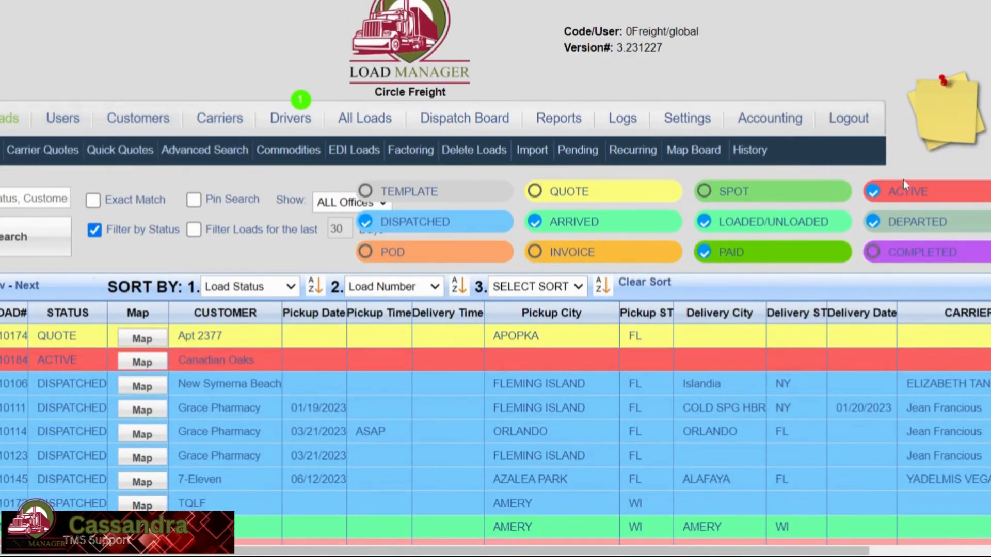
{"action": "scroll", "coordinate": [929, 186], "scroll_direction": "down", "scroll_amount": 1}
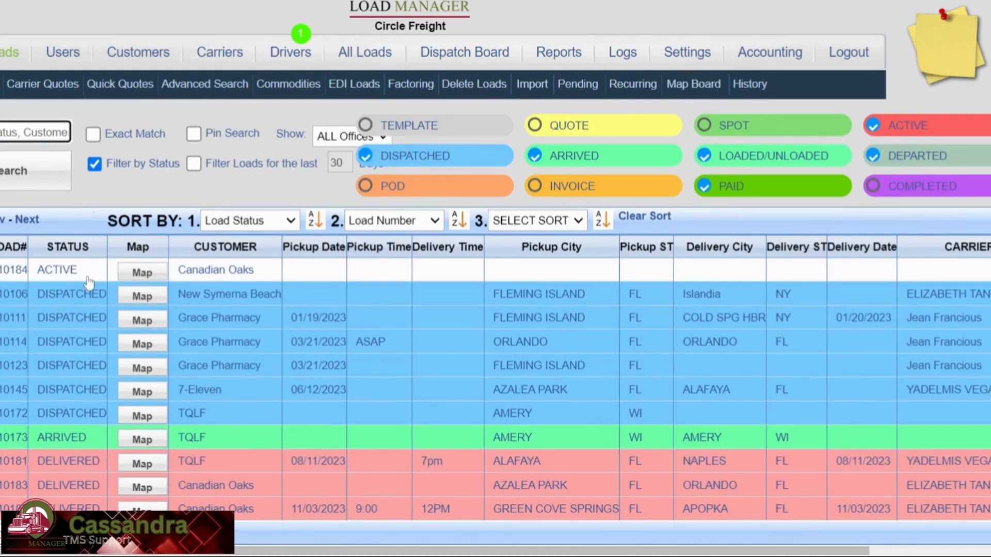
{"action": "left_click", "coordinate": [705, 187]}
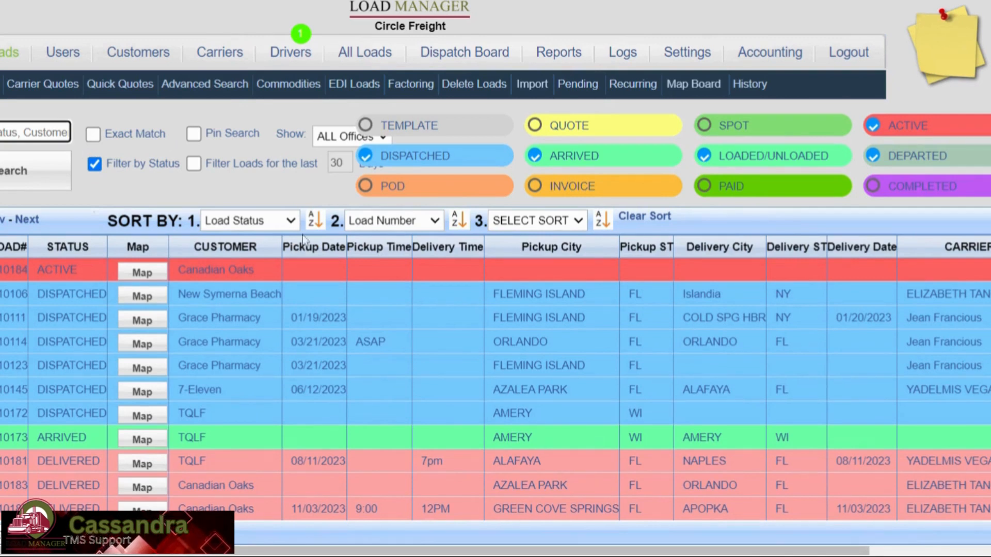
Turn on Pin Search for the filtered My Loads list and view the Dispatch Board and All Loads for comparison
{"action": "left_click", "coordinate": [193, 134]}
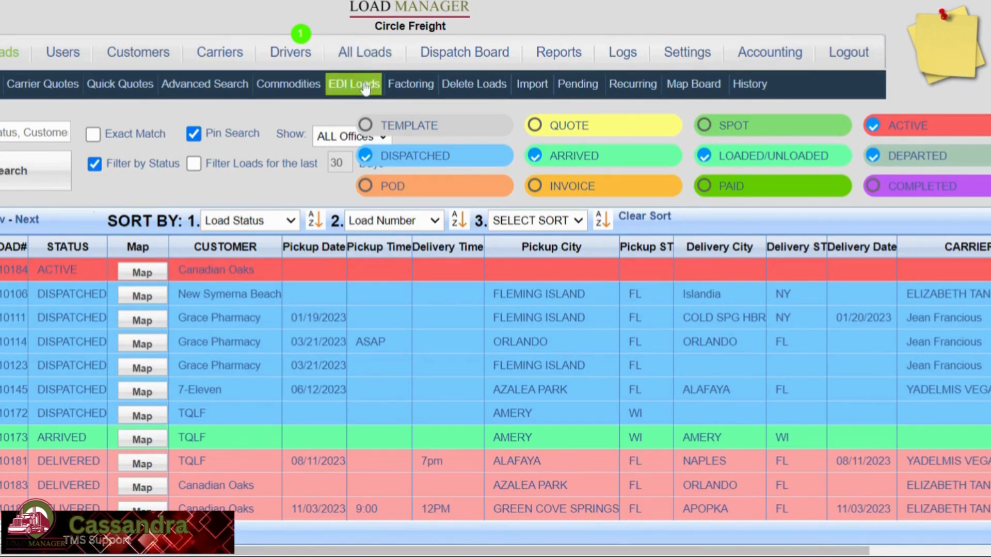
{"action": "left_click", "coordinate": [356, 54]}
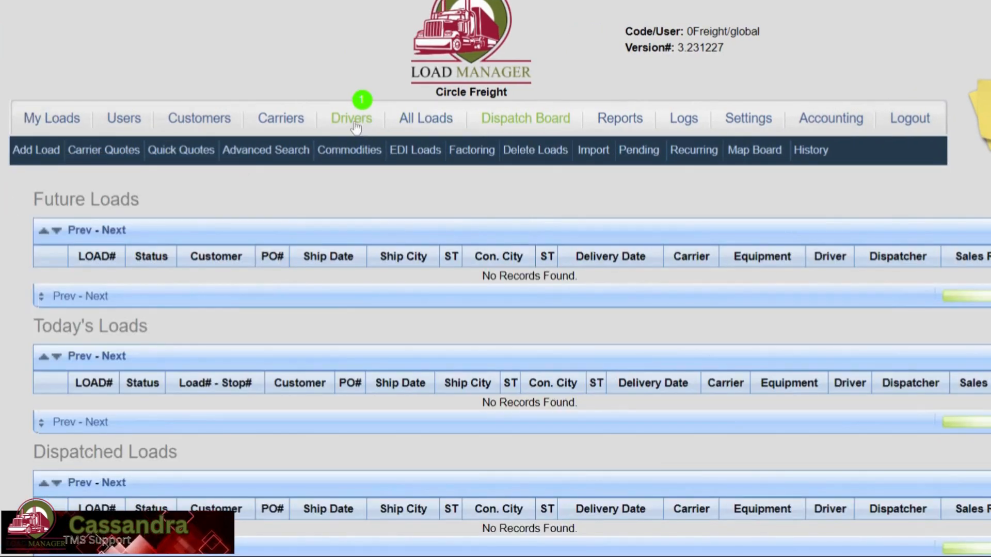
{"action": "left_click", "coordinate": [356, 128]}
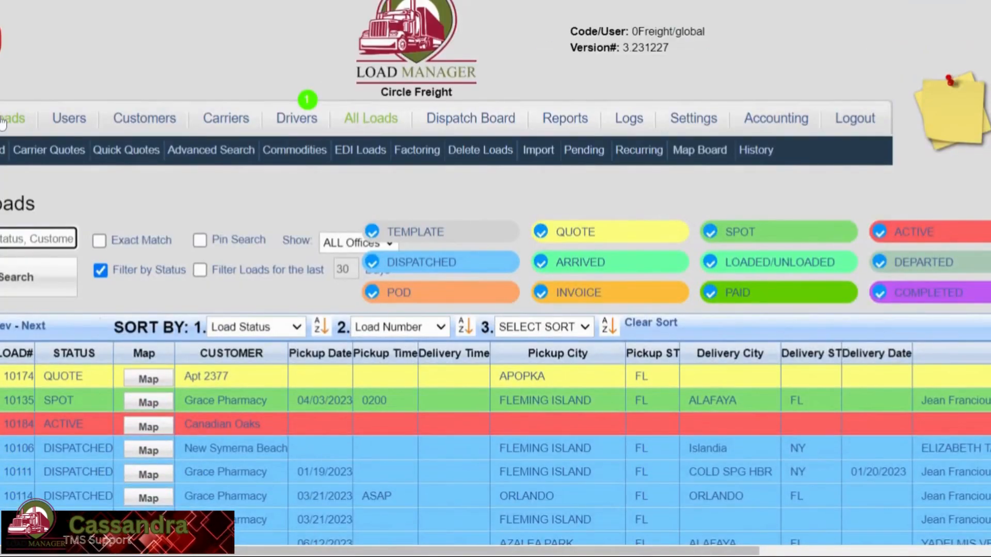
Return to My Loads and review which load statuses the filtered list contains
{"action": "left_click", "coordinate": [3, 123]}
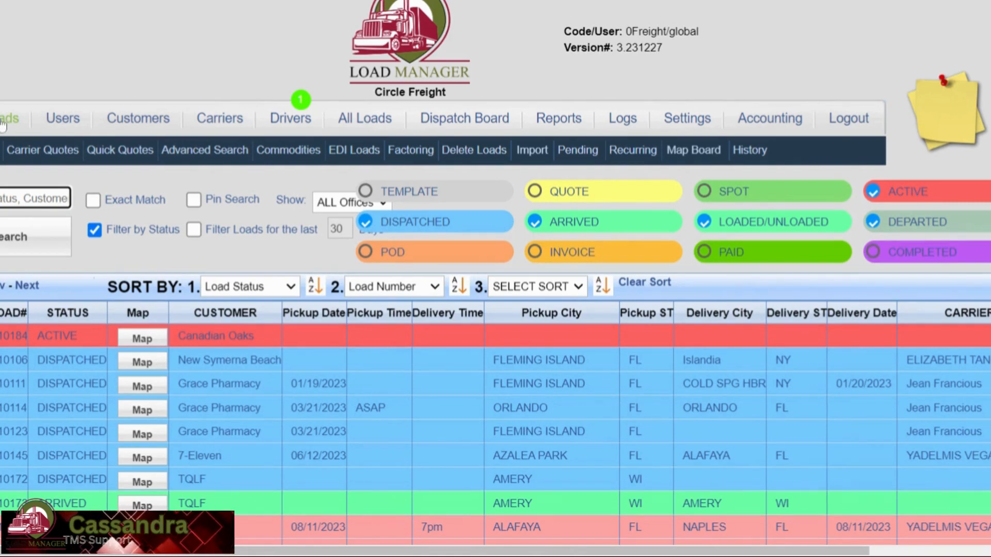
{"action": "scroll", "coordinate": [268, 230], "scroll_direction": "down", "scroll_amount": 1}
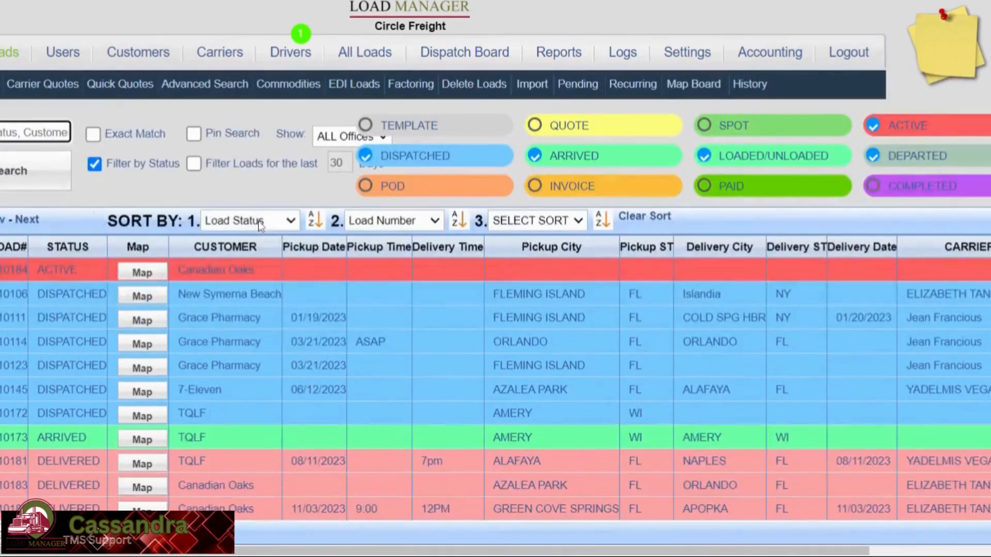
{"action": "scroll", "coordinate": [243, 108], "scroll_direction": "up", "scroll_amount": 1}
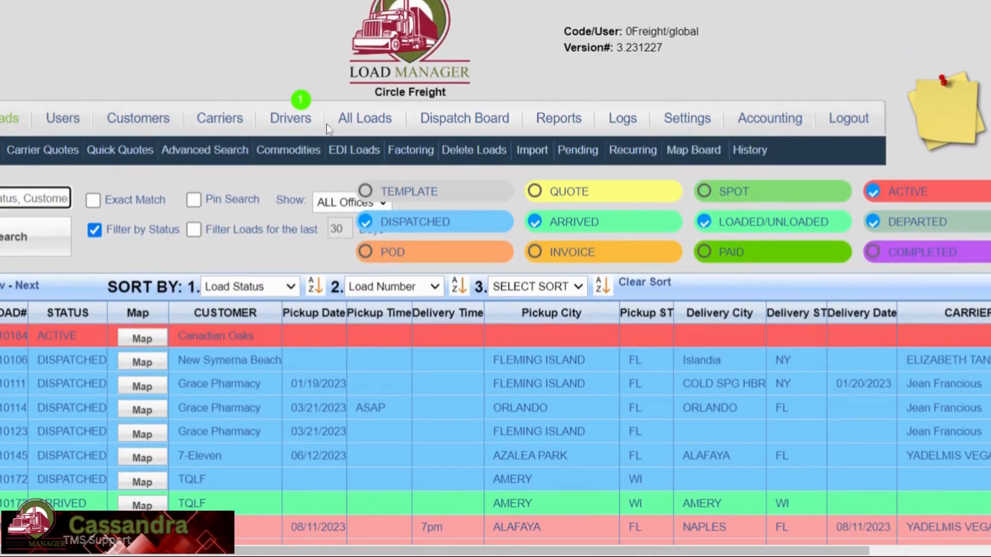
{"action": "scroll", "coordinate": [301, 142], "scroll_direction": "down", "scroll_amount": 1}
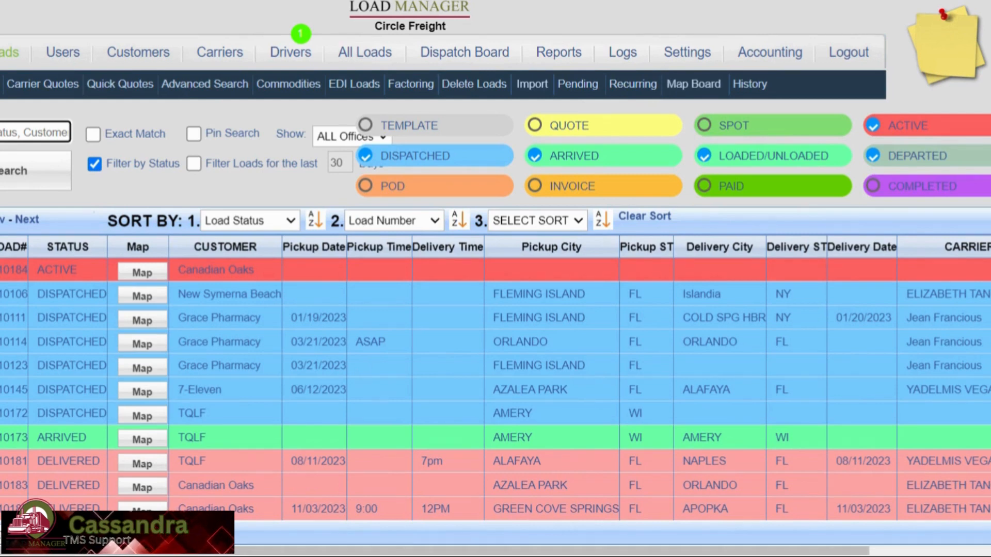
{"action": "left_click", "coordinate": [365, 52]}
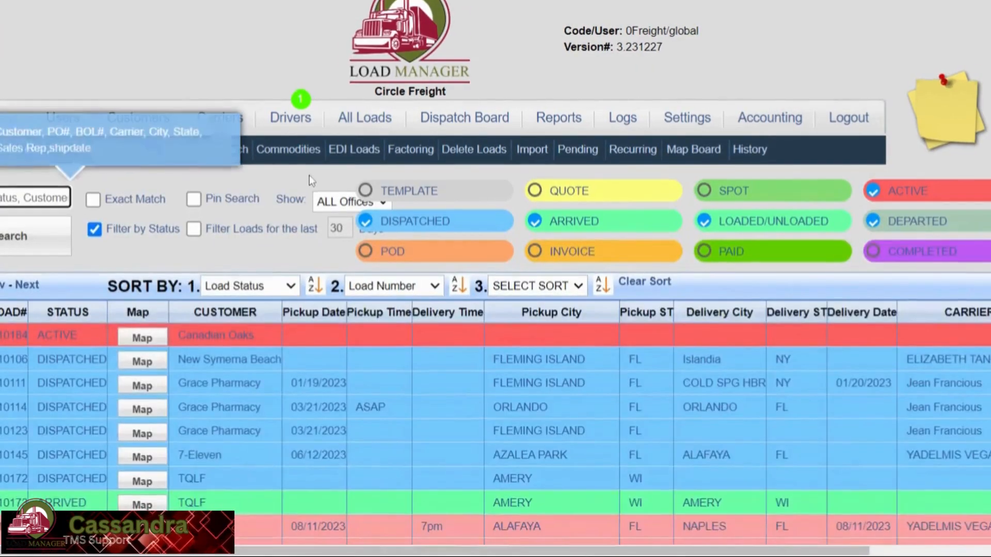
{"action": "scroll", "coordinate": [310, 177], "scroll_direction": "down", "scroll_amount": 1}
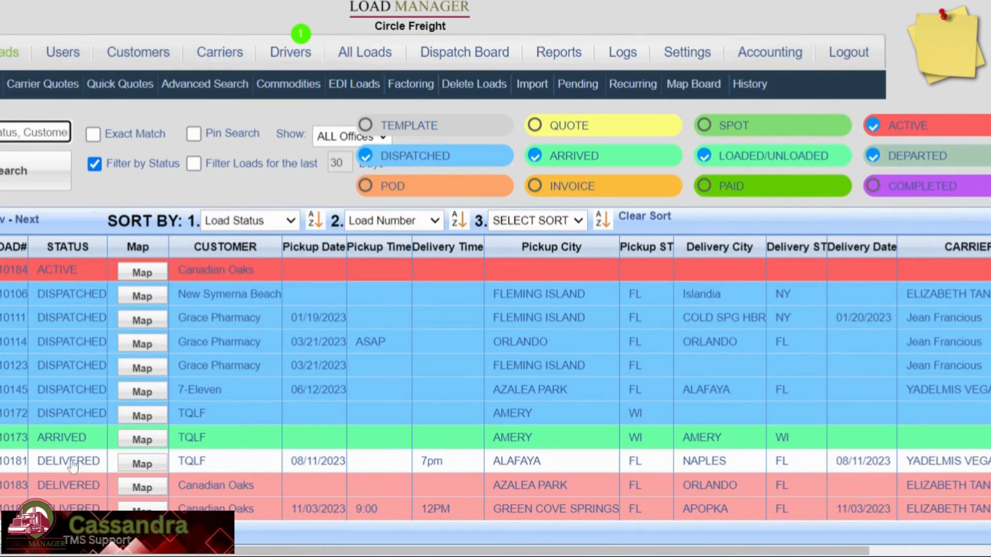
Open the record of the user assigned to the Mobile1 office and examine the selected Assigned Load Type statuses
{"action": "left_click", "coordinate": [55, 61]}
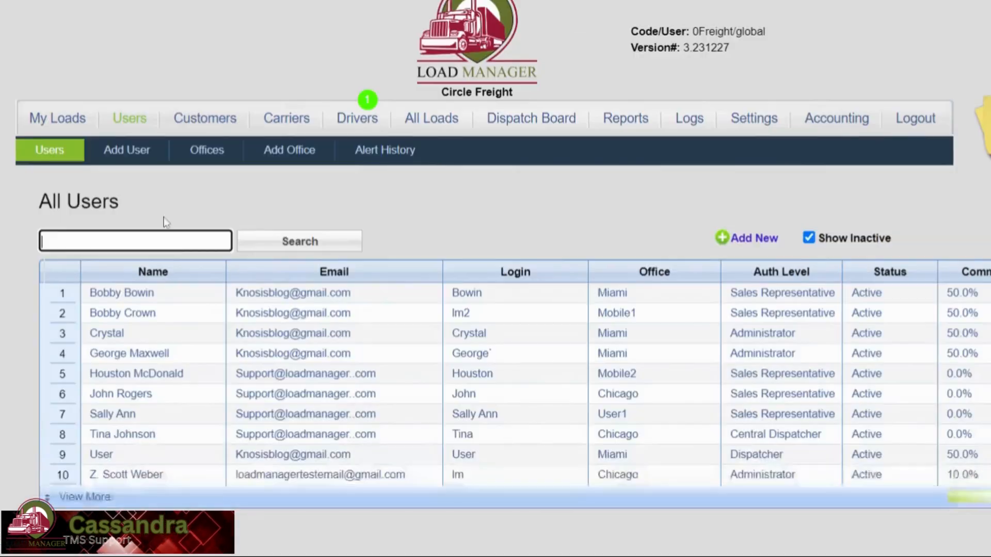
{"action": "left_click", "coordinate": [127, 313]}
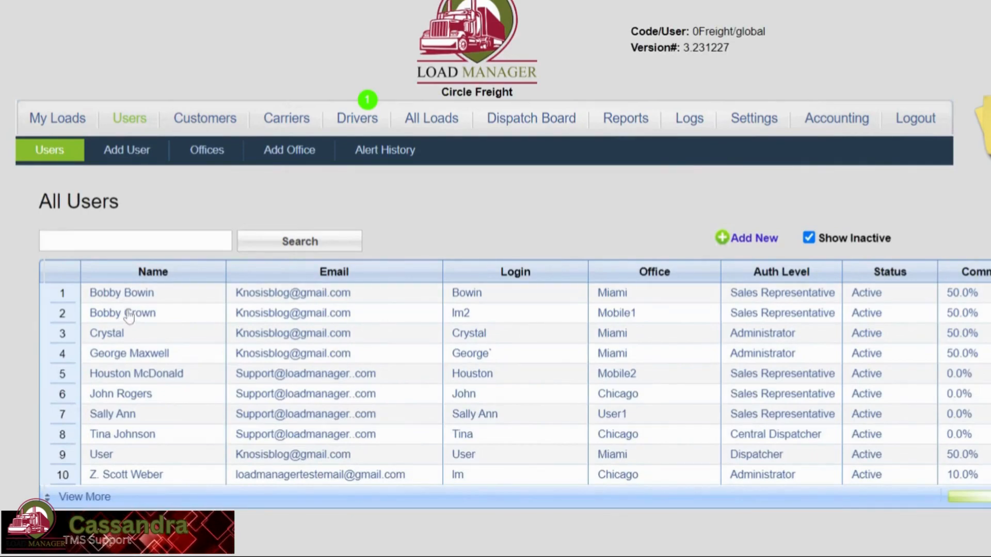
{"action": "scroll", "coordinate": [583, 351], "scroll_direction": "down", "scroll_amount": 10}
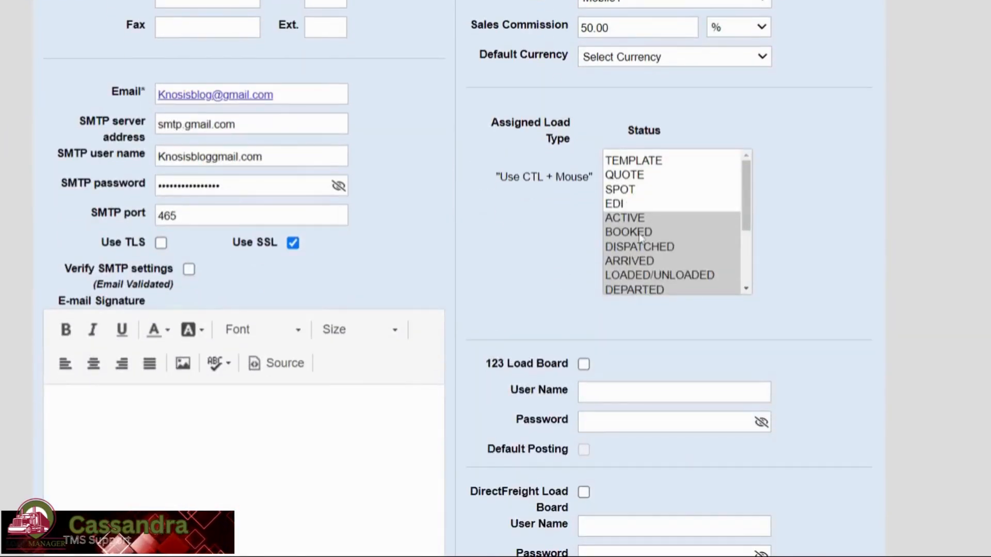
{"action": "left_click_drag", "start_coordinate": [746, 193], "coordinate": [746, 218]}
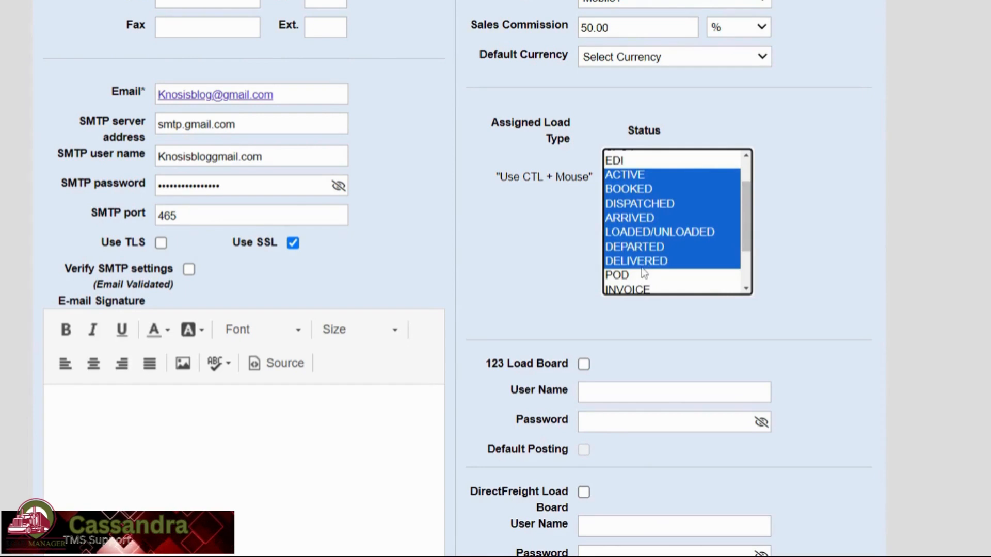
Try toggling ACTIVE and EDI individually in the Assigned Load Type list, then restore the ACTIVE through DELIVERED selection
{"action": "left_click", "coordinate": [632, 176], "text": "ctrl"}
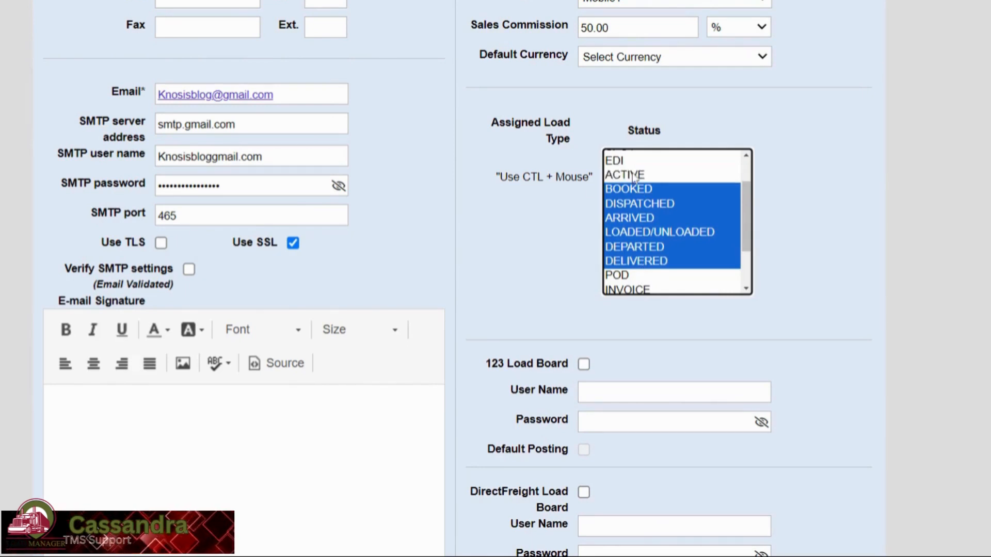
{"action": "left_click", "coordinate": [635, 188], "text": "ctrl"}
{"action": "left_click", "coordinate": [631, 160], "text": "ctrl"}
{"action": "left_click", "coordinate": [629, 190], "text": "ctrl"}
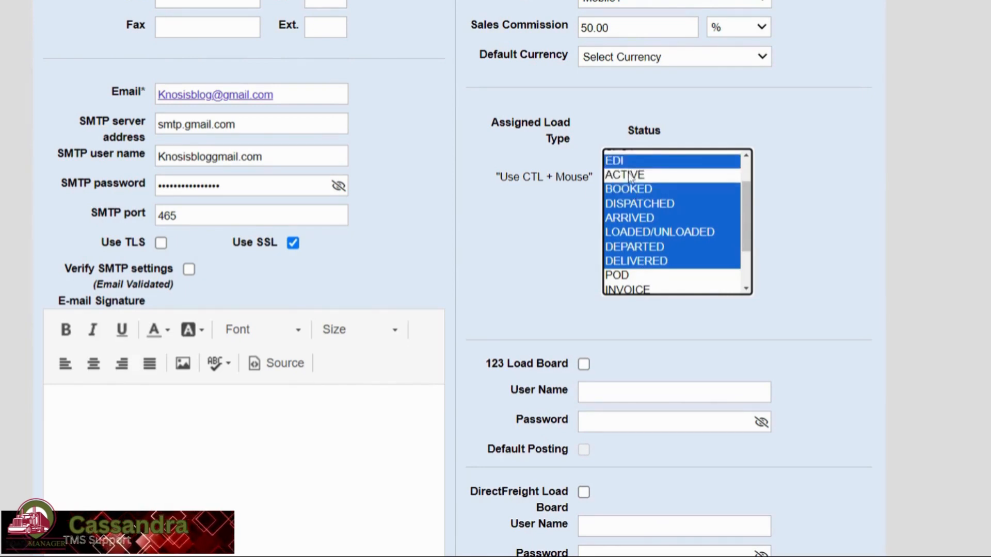
{"action": "left_click", "coordinate": [631, 176], "text": "ctrl"}
{"action": "left_click", "coordinate": [625, 163], "text": "ctrl"}
{"action": "left_click", "coordinate": [635, 177], "text": "ctrl"}
{"action": "left_click", "coordinate": [633, 176], "text": "ctrl"}
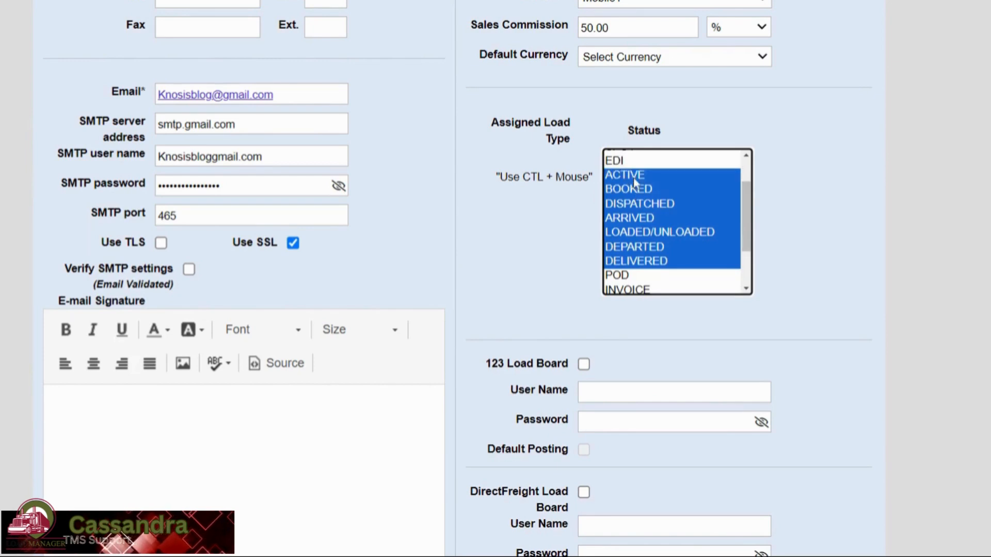
Save the user's record with the statuses from ACTIVE through DELIVERED assigned
{"action": "scroll", "coordinate": [489, 247], "scroll_direction": "down", "scroll_amount": 3}
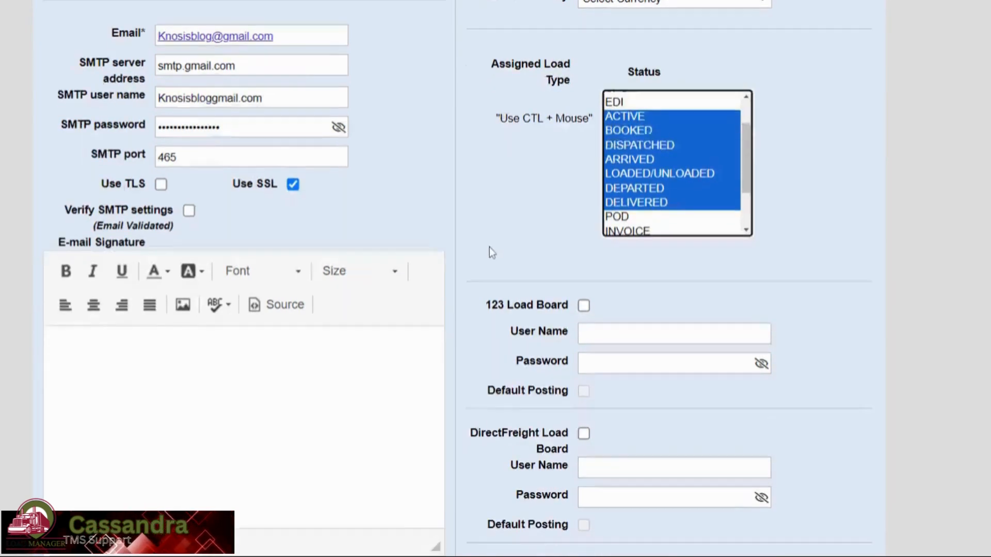
{"action": "scroll", "coordinate": [580, 255], "scroll_direction": "up", "scroll_amount": 9}
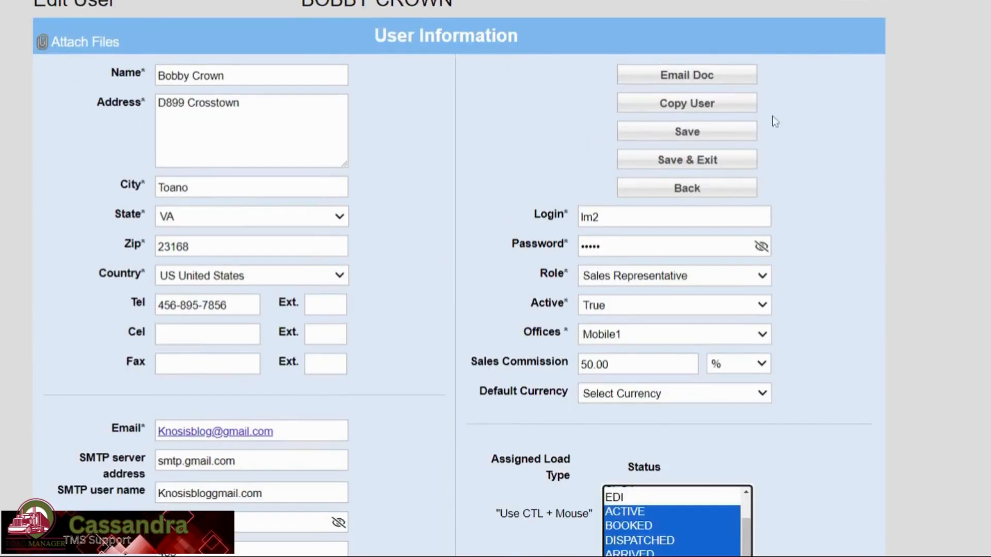
{"action": "left_click", "coordinate": [721, 134]}
Examine the load board integration fields and the default SalesRep and Dispatcher options in the user's record
{"action": "scroll", "coordinate": [569, 122], "scroll_direction": "down", "scroll_amount": 3}
{"action": "scroll", "coordinate": [570, 121], "scroll_direction": "down", "scroll_amount": 5}
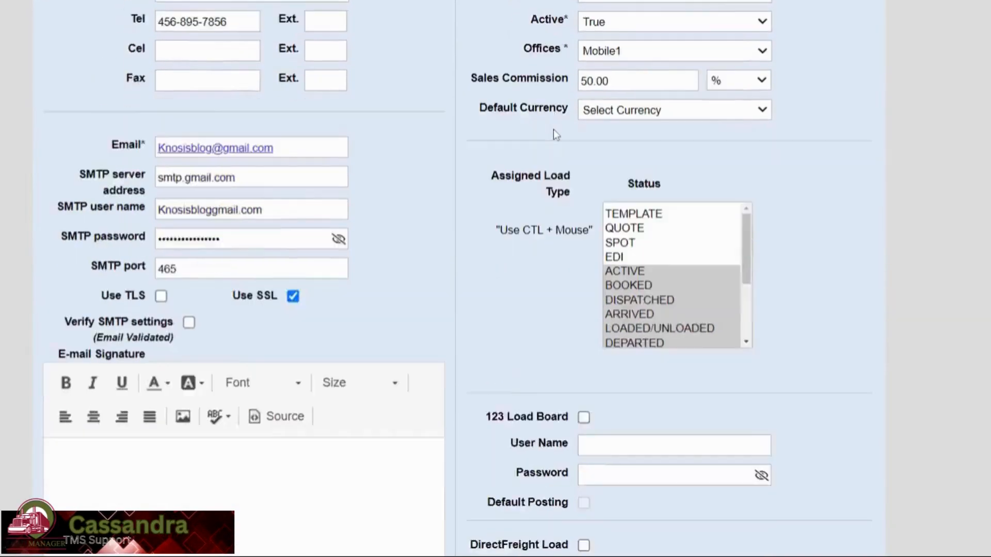
{"action": "scroll", "coordinate": [541, 131], "scroll_direction": "down", "scroll_amount": 6}
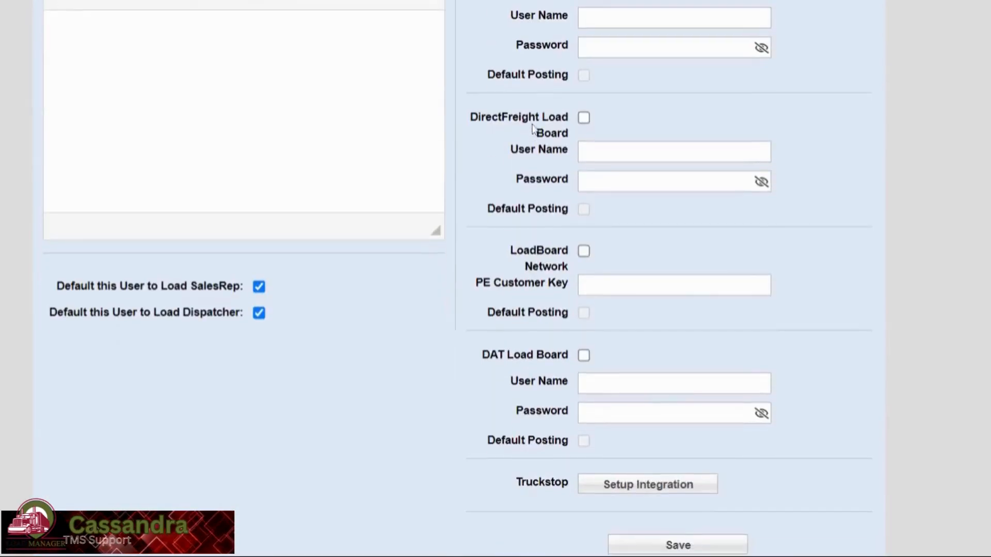
{"action": "scroll", "coordinate": [528, 127], "scroll_direction": "up", "scroll_amount": 3}
{"action": "scroll", "coordinate": [527, 132], "scroll_direction": "down", "scroll_amount": 2}
{"action": "scroll", "coordinate": [528, 135], "scroll_direction": "up", "scroll_amount": 1}
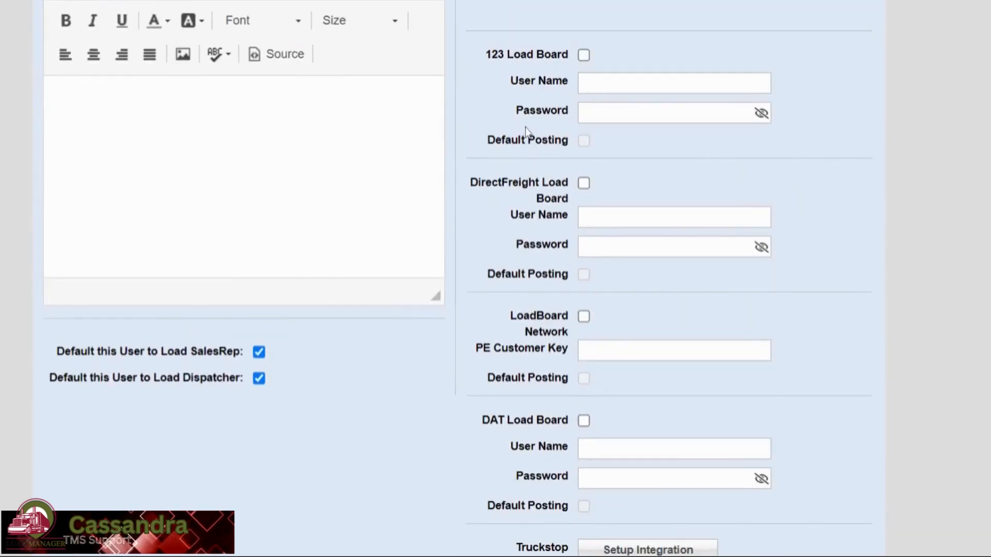
{"action": "scroll", "coordinate": [525, 126], "scroll_direction": "down", "scroll_amount": 1}
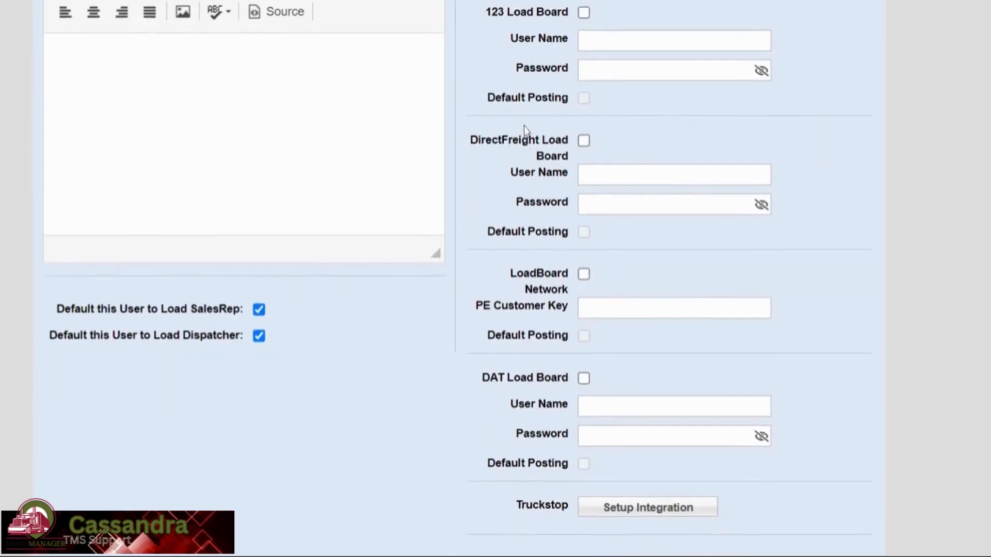
Review the 123, DirectFreight, LoadBoard Network, DAT and Truckstop sections together with the Assigned Load Type list in the user's record
{"action": "scroll", "coordinate": [524, 126], "scroll_direction": "up", "scroll_amount": 1}
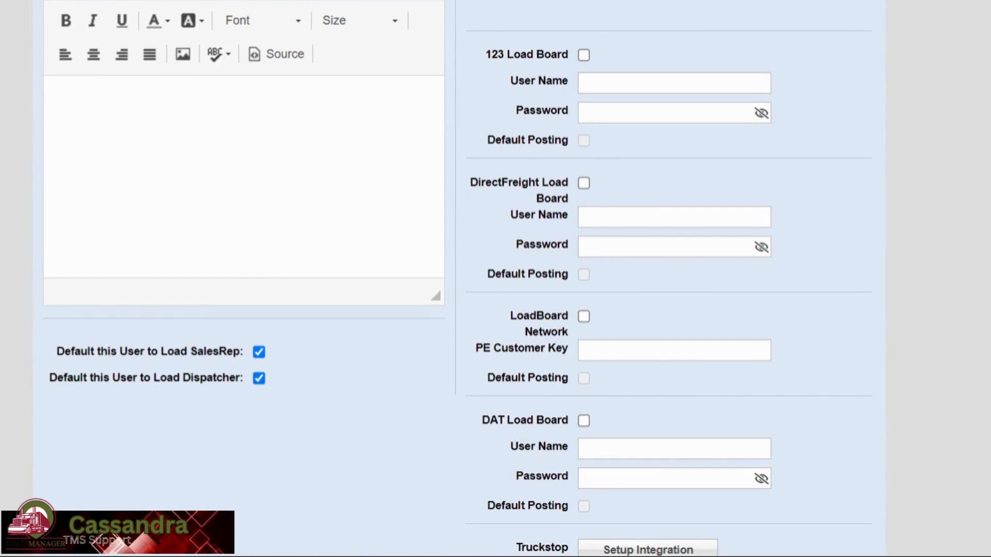
{"action": "scroll", "coordinate": [712, 129], "scroll_direction": "down", "scroll_amount": 1}
{"action": "scroll", "coordinate": [736, 228], "scroll_direction": "up", "scroll_amount": 2}
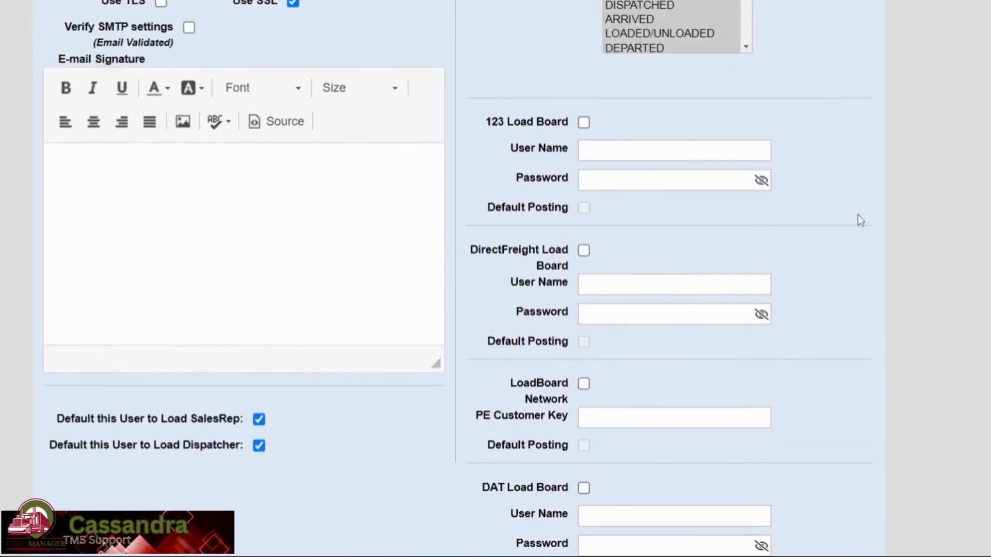
{"action": "scroll", "coordinate": [861, 220], "scroll_direction": "down", "scroll_amount": 4}
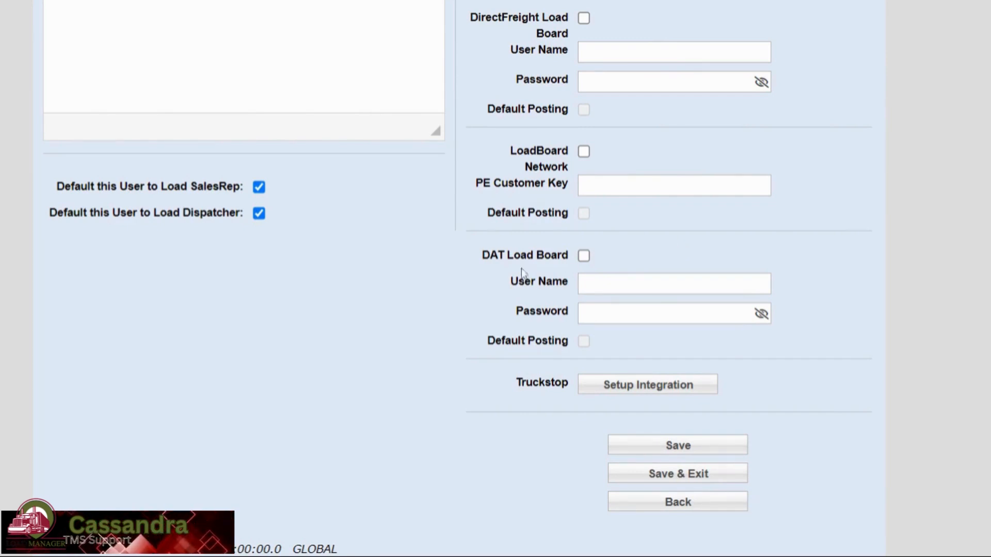
{"action": "scroll", "coordinate": [550, 250], "scroll_direction": "up", "scroll_amount": 6}
{"action": "scroll", "coordinate": [566, 369], "scroll_direction": "down", "scroll_amount": 5}
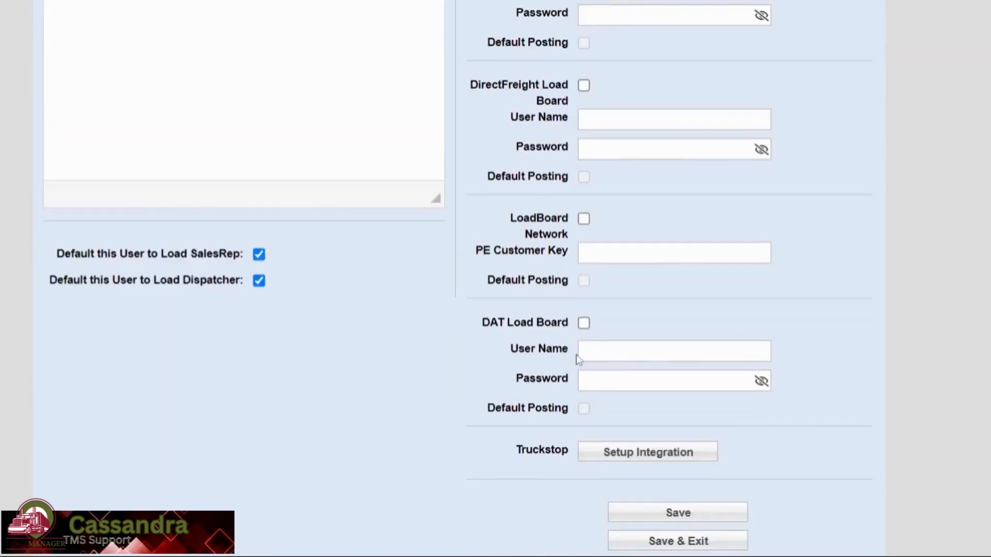
{"action": "scroll", "coordinate": [575, 353], "scroll_direction": "up", "scroll_amount": 4}
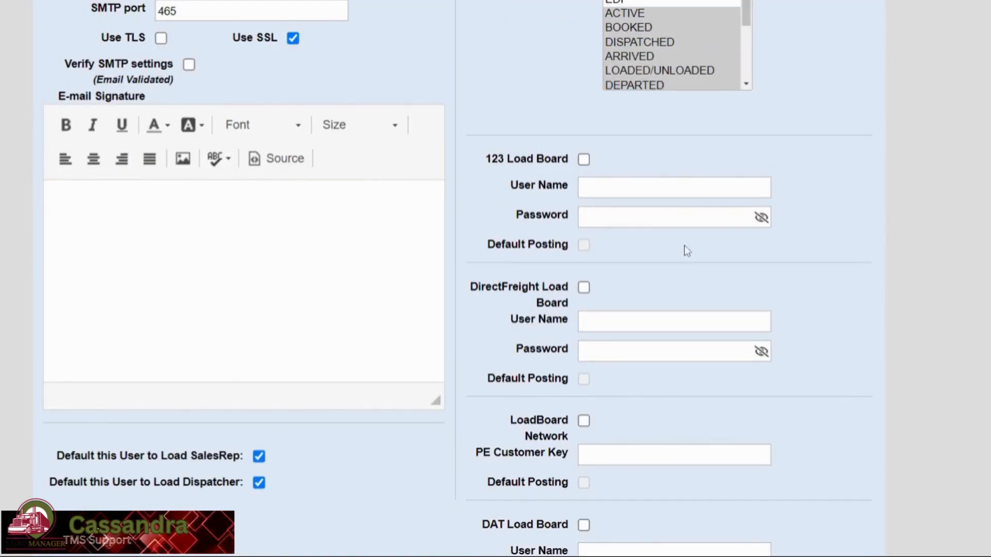
{"action": "scroll", "coordinate": [685, 245], "scroll_direction": "up", "scroll_amount": 9}
{"action": "scroll", "coordinate": [808, 311], "scroll_direction": "down", "scroll_amount": 3}
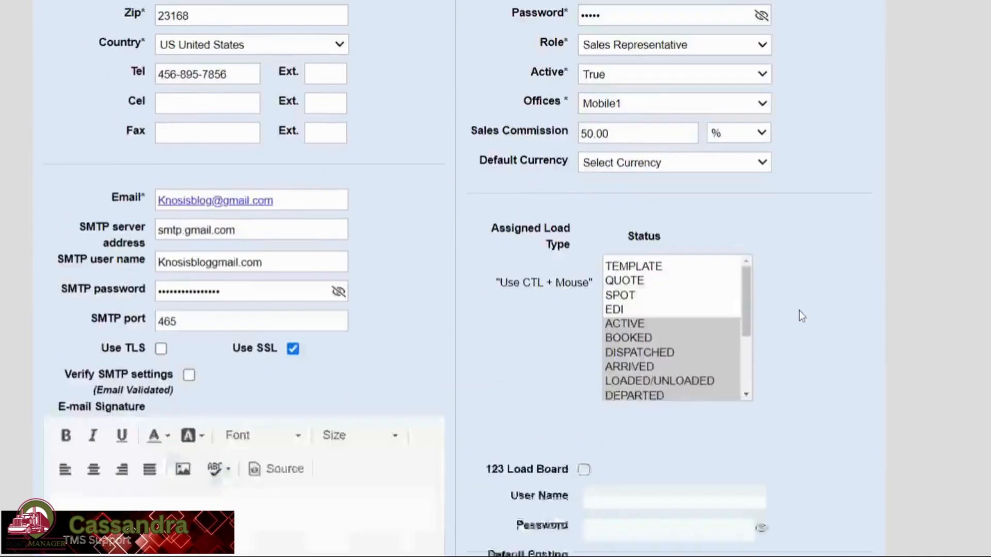
{"action": "scroll", "coordinate": [799, 310], "scroll_direction": "down", "scroll_amount": 10}
{"action": "scroll", "coordinate": [574, 238], "scroll_direction": "up", "scroll_amount": 8}
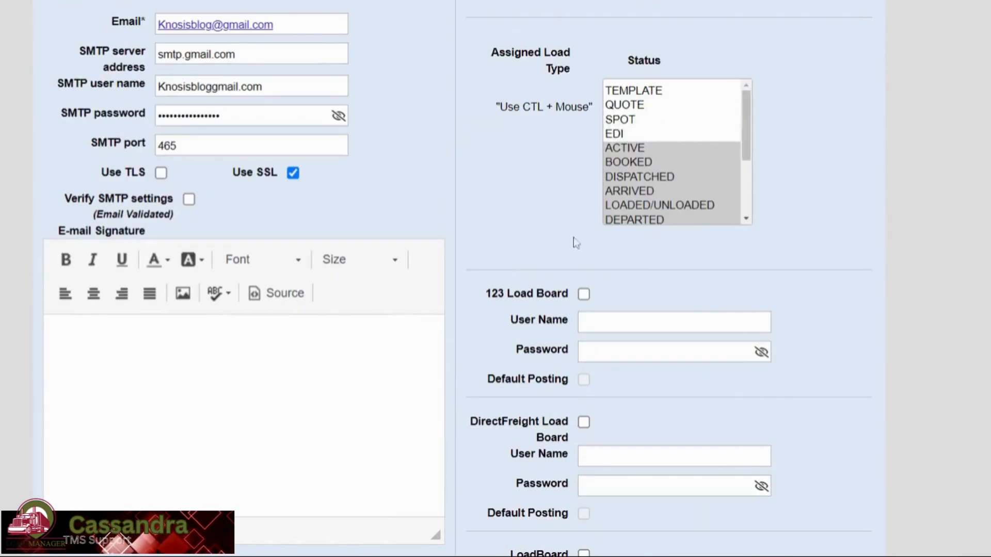
{"action": "scroll", "coordinate": [808, 333], "scroll_direction": "down", "scroll_amount": 3}
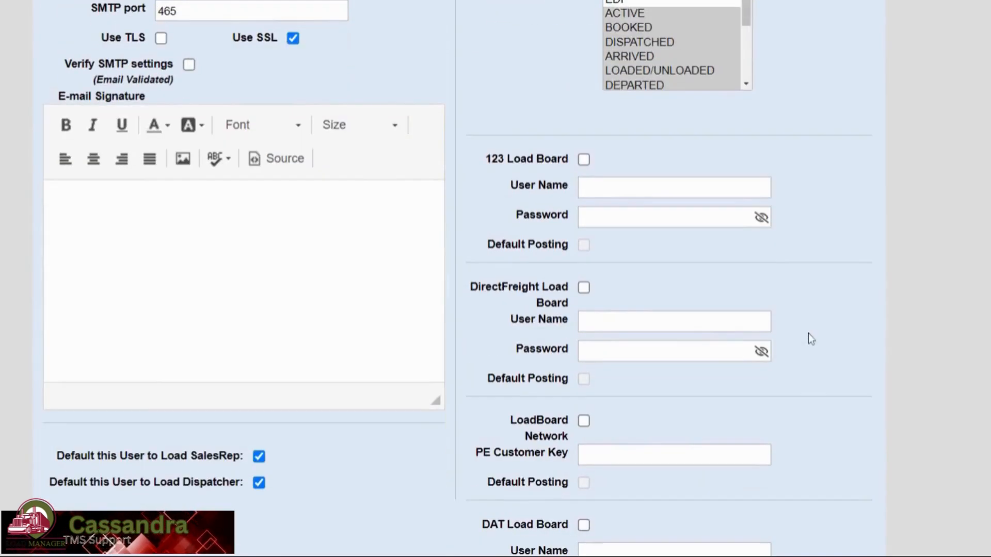
Open the SPOT load for Grace Pharmacy from the list of all loads and examine its Post To Load Boards options
{"action": "scroll", "coordinate": [875, 261], "scroll_direction": "up", "scroll_amount": 13}
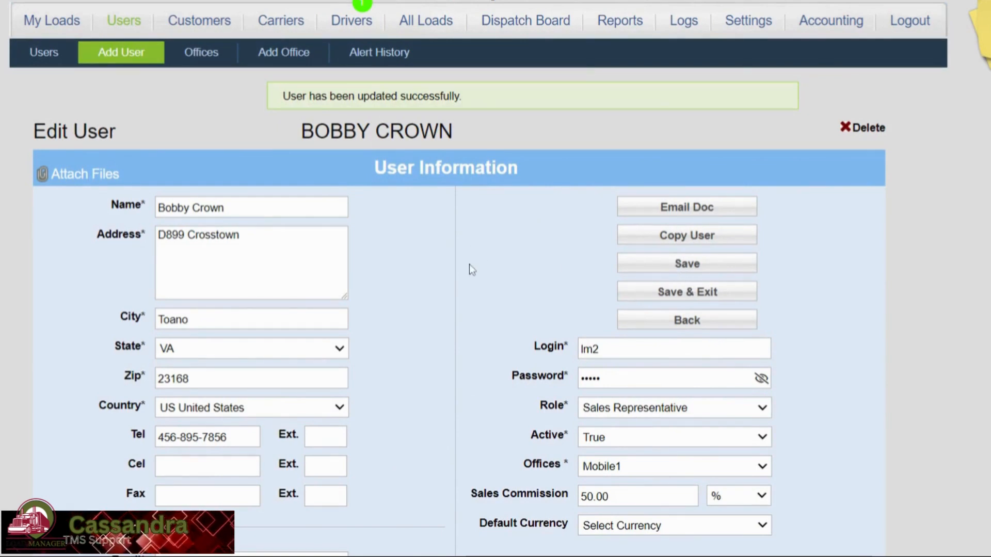
{"action": "scroll", "coordinate": [469, 264], "scroll_direction": "down", "scroll_amount": 1}
{"action": "scroll", "coordinate": [469, 265], "scroll_direction": "up", "scroll_amount": 3}
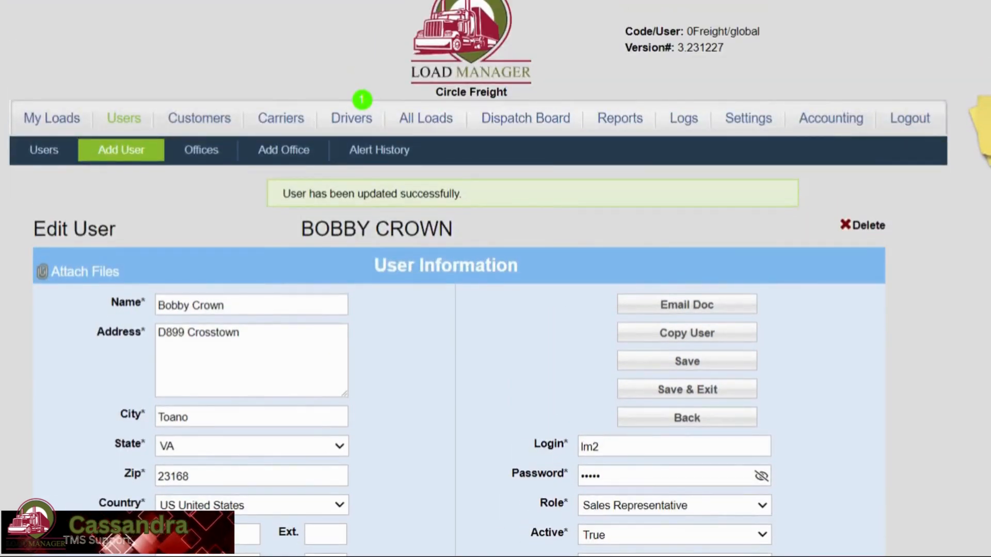
{"action": "left_click", "coordinate": [444, 119]}
{"action": "scroll", "coordinate": [83, 302], "scroll_direction": "down", "scroll_amount": 2}
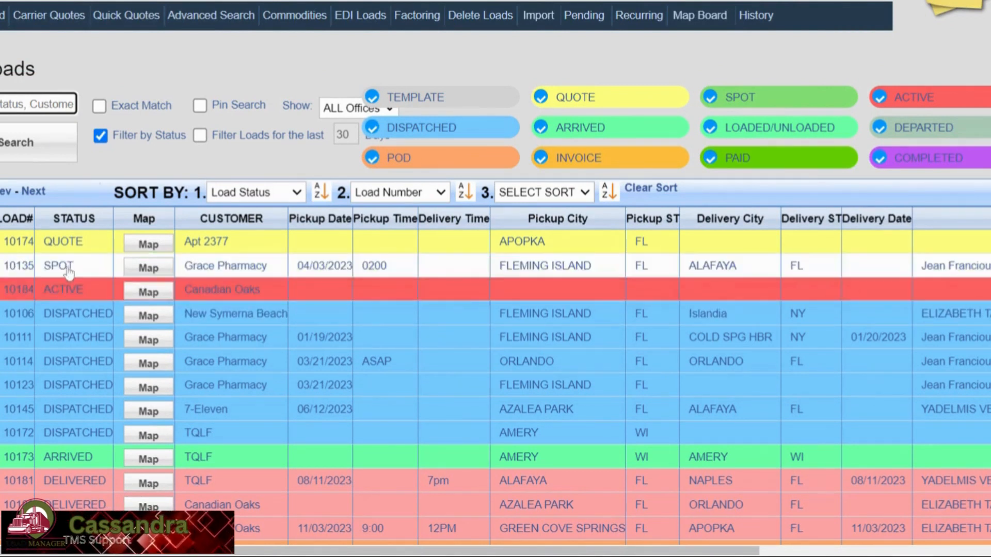
{"action": "left_click", "coordinate": [69, 273]}
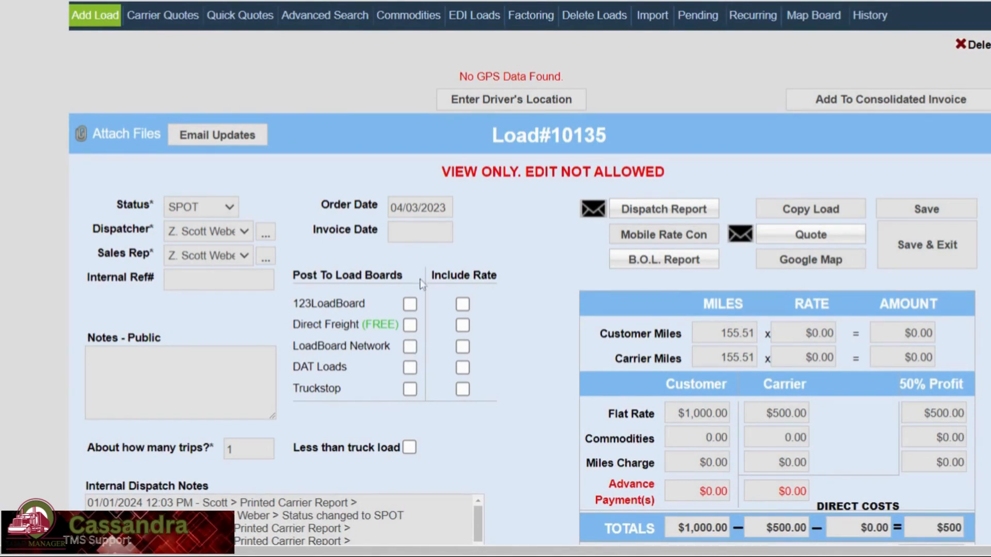
{"action": "scroll", "coordinate": [181, 82], "scroll_direction": "up", "scroll_amount": 2}
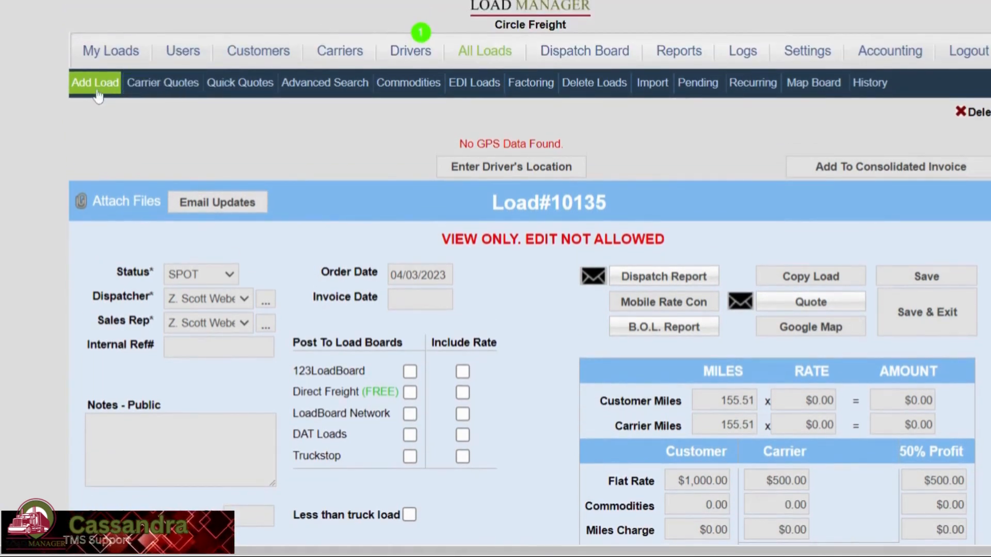
Open the first DISPATCHED load, for New Symerna Beach, from the list of all loads and check it for load board posting options
{"action": "left_click", "coordinate": [498, 54]}
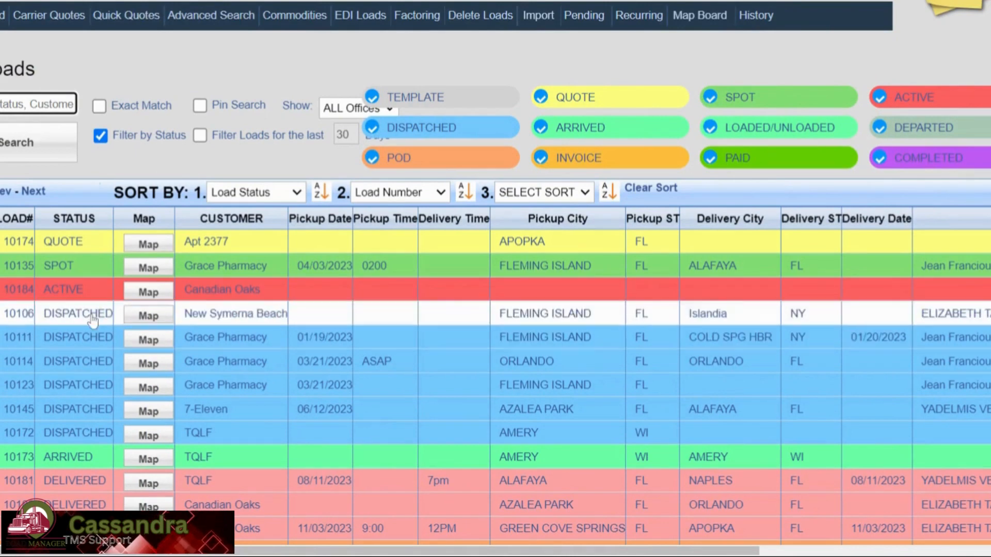
{"action": "left_click", "coordinate": [92, 321]}
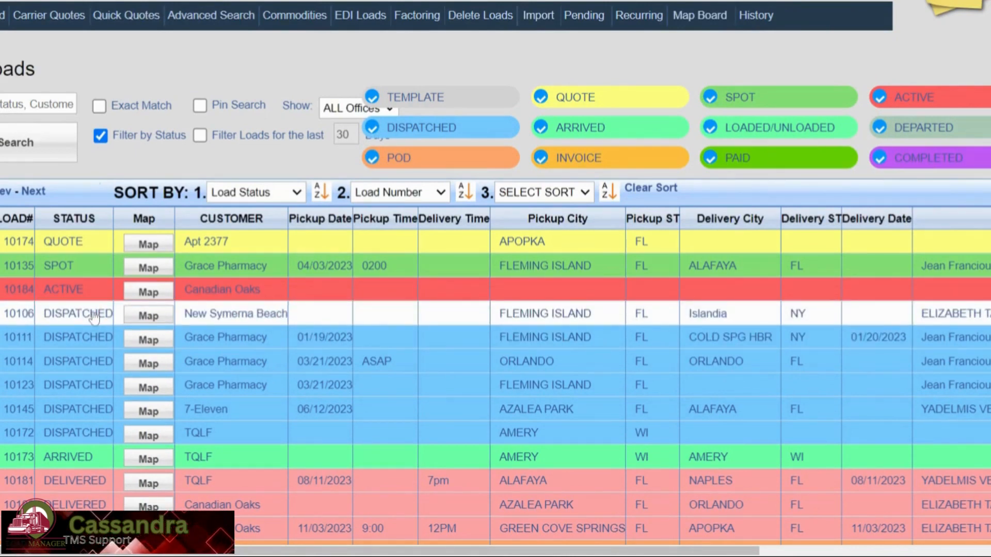
{"action": "scroll", "coordinate": [575, 315], "scroll_direction": "down", "scroll_amount": 3}
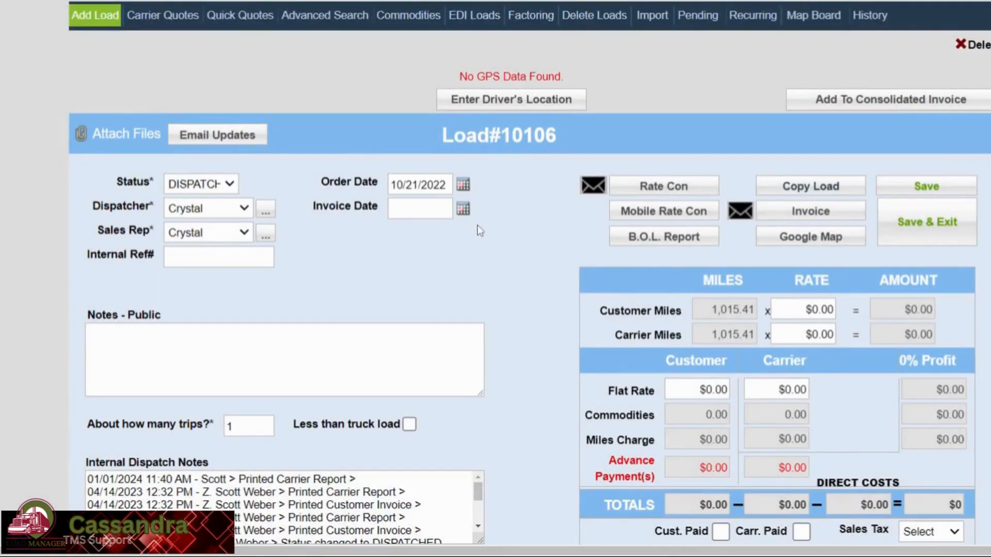
{"action": "scroll", "coordinate": [309, 212], "scroll_direction": "up", "scroll_amount": 3}
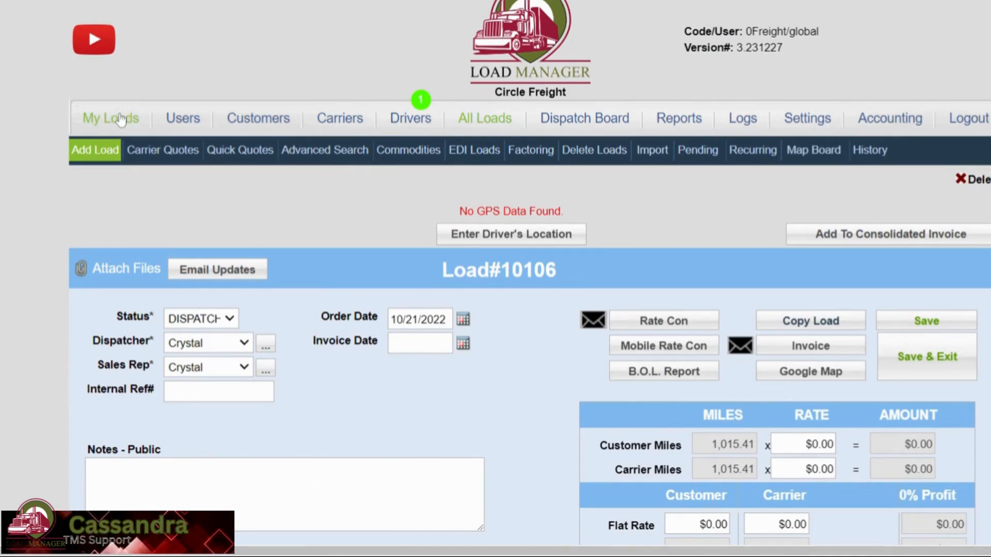
In the bulk update options of the all-loads list, enable posting to 123Load Board, Direct Freight, LoadBoard Network and DAT Load Board
{"action": "left_click", "coordinate": [483, 124]}
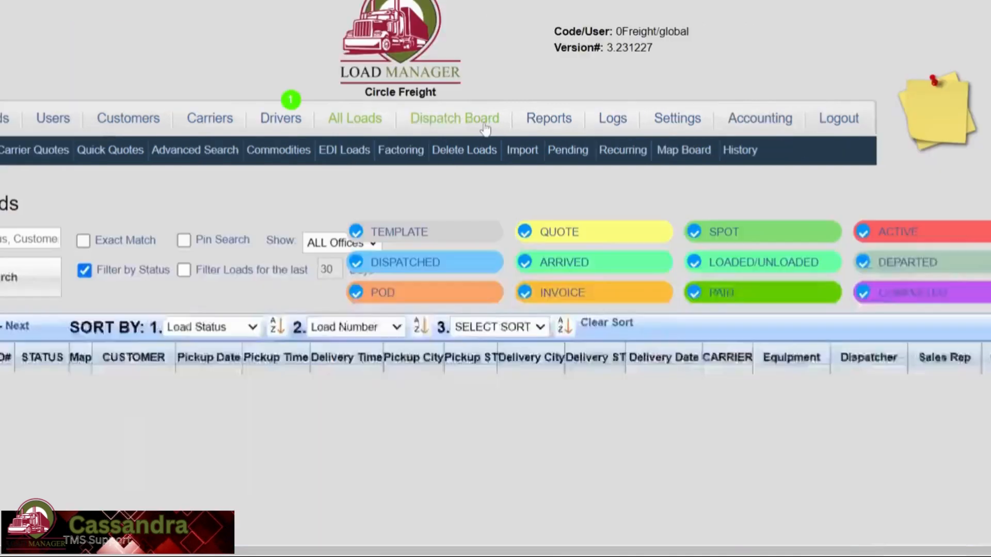
{"action": "scroll", "coordinate": [193, 295], "scroll_direction": "down", "scroll_amount": 3}
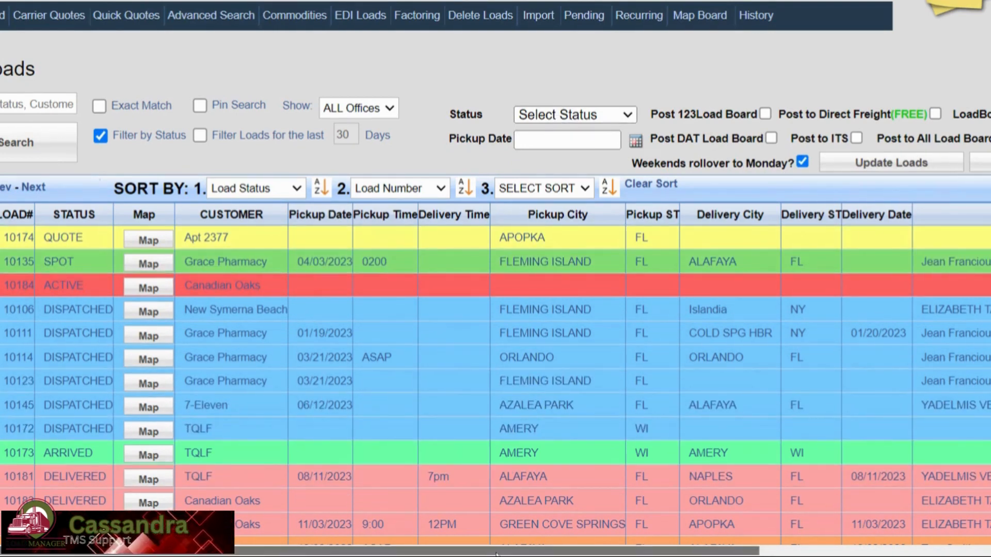
{"action": "scroll", "coordinate": [491, 498], "scroll_direction": "right", "scroll_amount": 3}
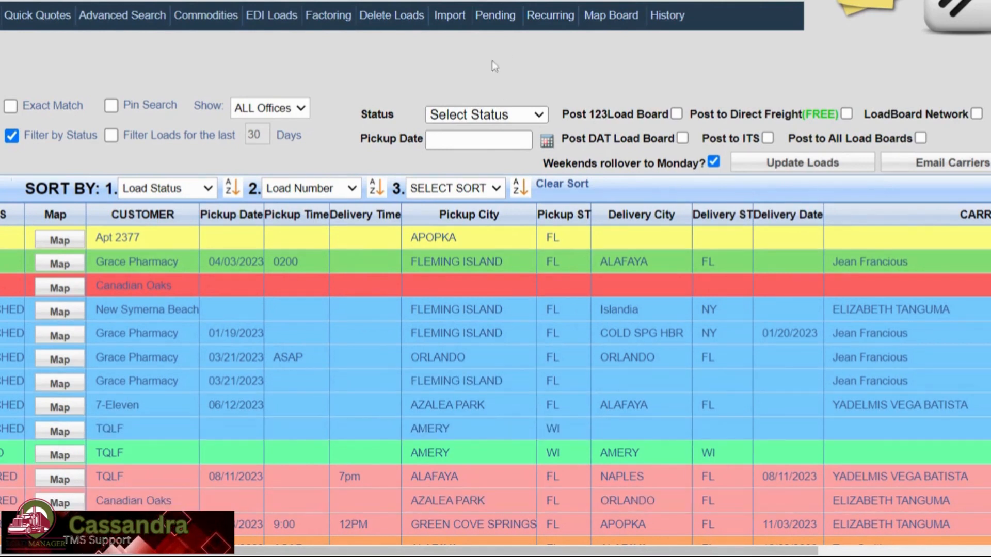
{"action": "left_click", "coordinate": [676, 114]}
{"action": "left_click", "coordinate": [847, 114]}
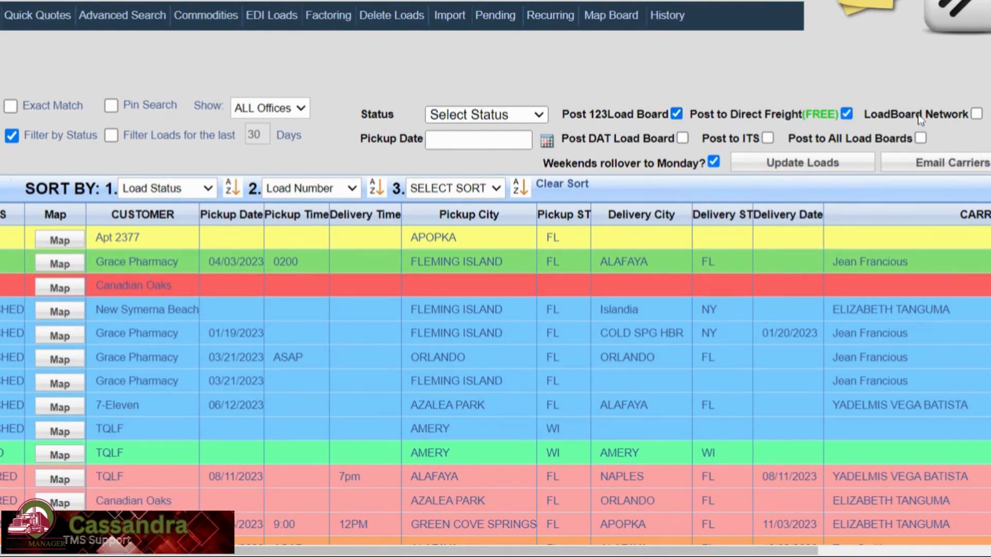
{"action": "left_click", "coordinate": [976, 114]}
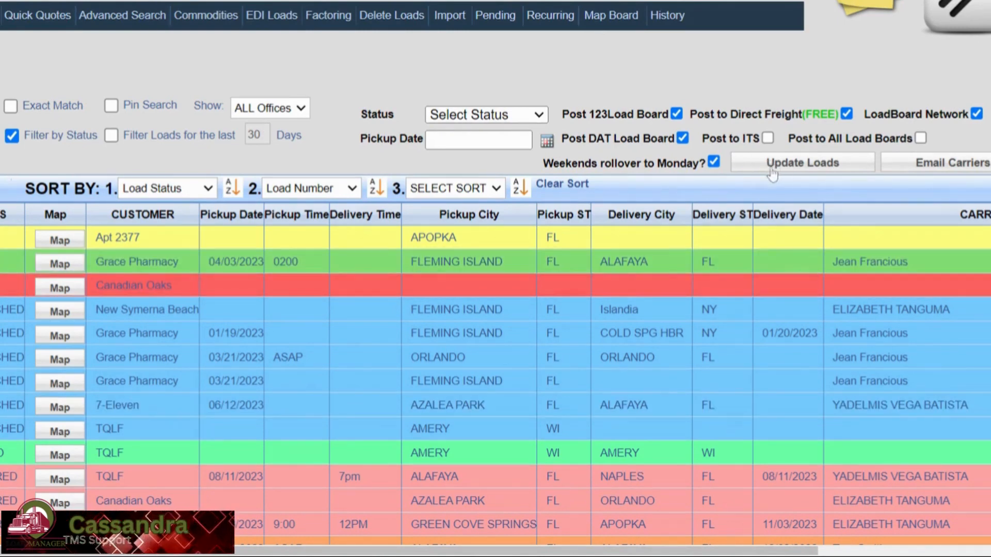
Clear the load board posting selections and the Weekends rollover to Monday option in the bulk update settings
{"action": "left_click_drag", "start_coordinate": [495, 551], "coordinate": [436, 551]}
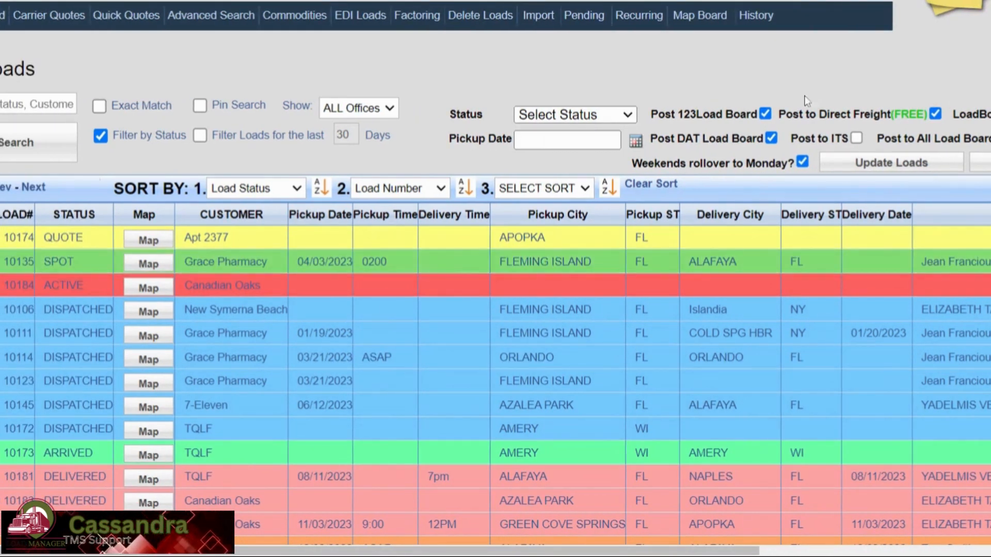
{"action": "left_click", "coordinate": [771, 139]}
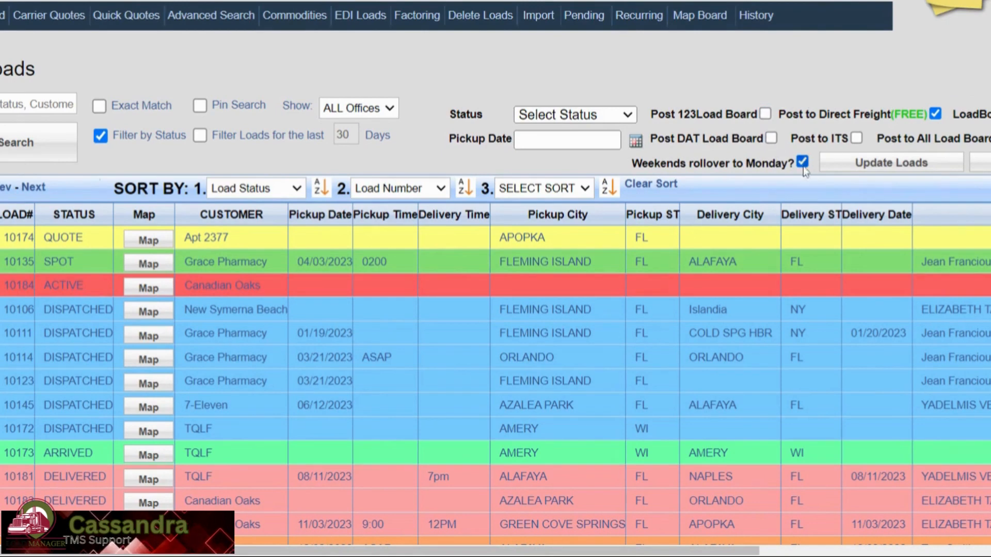
{"action": "left_click", "coordinate": [803, 161]}
{"action": "double_click", "coordinate": [970, 114]}
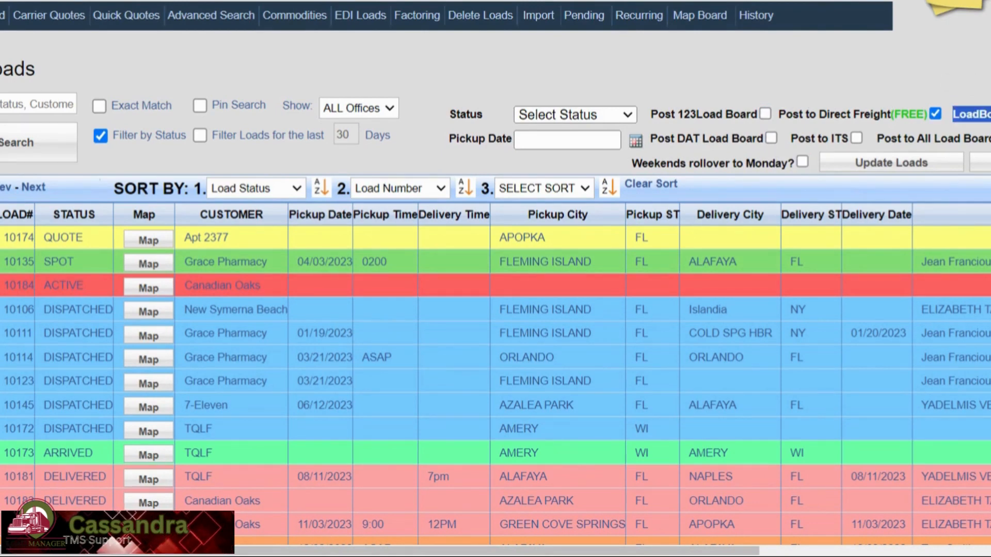
{"action": "left_click", "coordinate": [935, 113]}
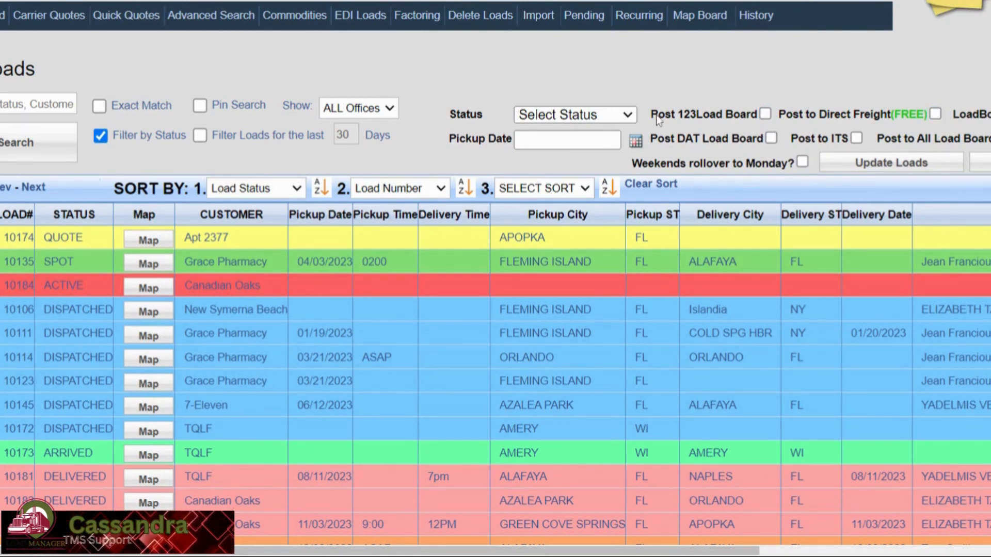
Reopen the record of the user assigned to the Mobile1 office, review its load board settings and save it
{"action": "scroll", "coordinate": [623, 138], "scroll_direction": "up", "scroll_amount": 3}
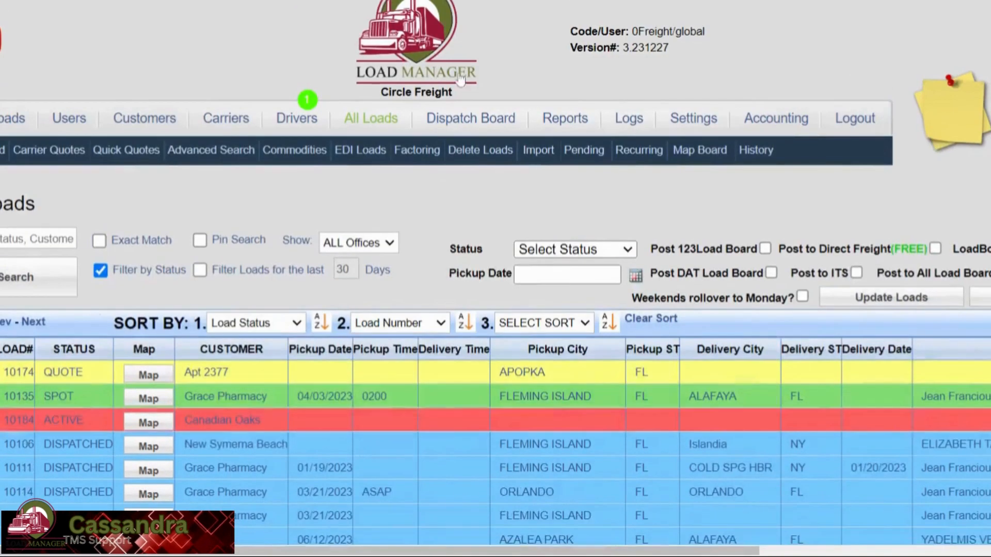
{"action": "left_click", "coordinate": [72, 131]}
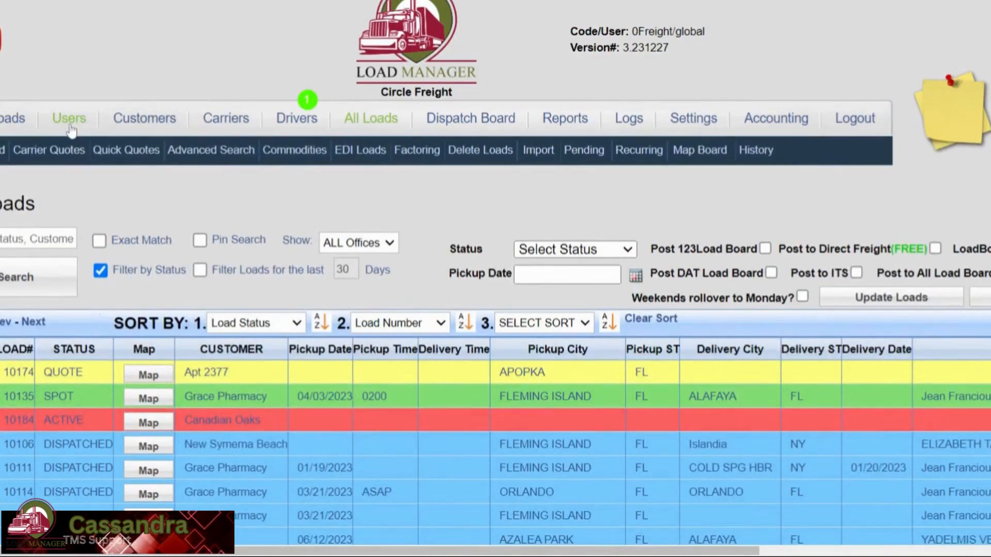
{"action": "left_click", "coordinate": [118, 313]}
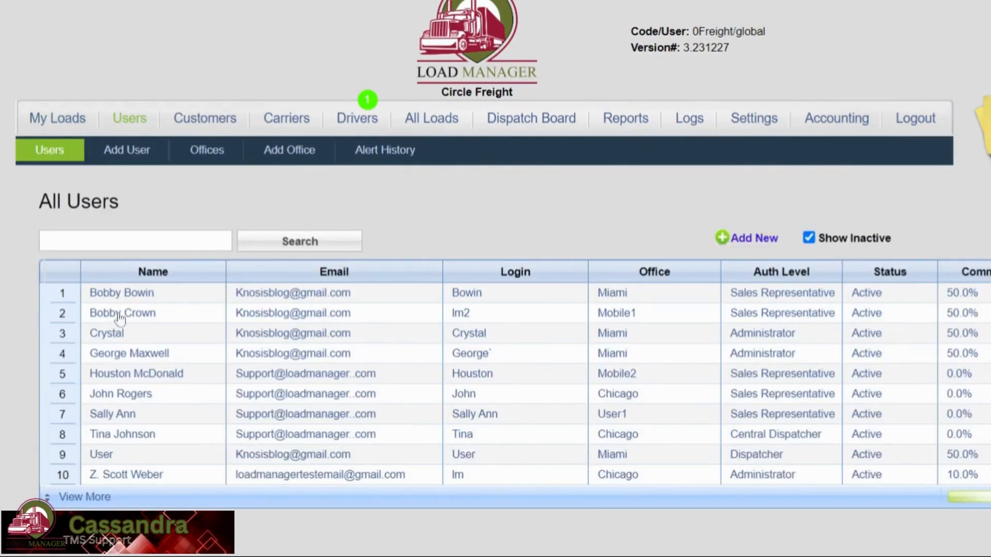
{"action": "scroll", "coordinate": [812, 314], "scroll_direction": "down", "scroll_amount": 5}
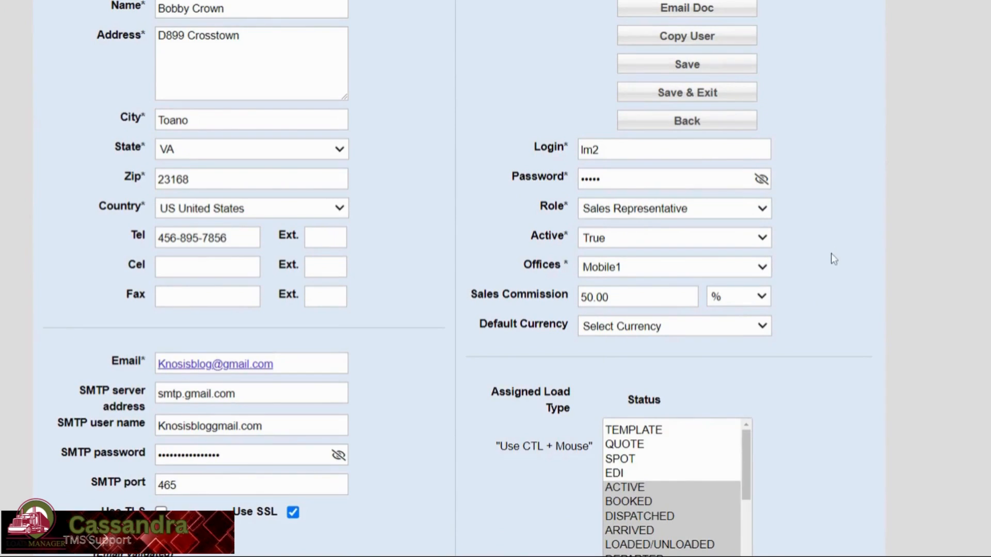
{"action": "scroll", "coordinate": [829, 257], "scroll_direction": "up", "scroll_amount": 1}
{"action": "scroll", "coordinate": [828, 262], "scroll_direction": "down", "scroll_amount": 3}
{"action": "scroll", "coordinate": [824, 267], "scroll_direction": "down", "scroll_amount": 6}
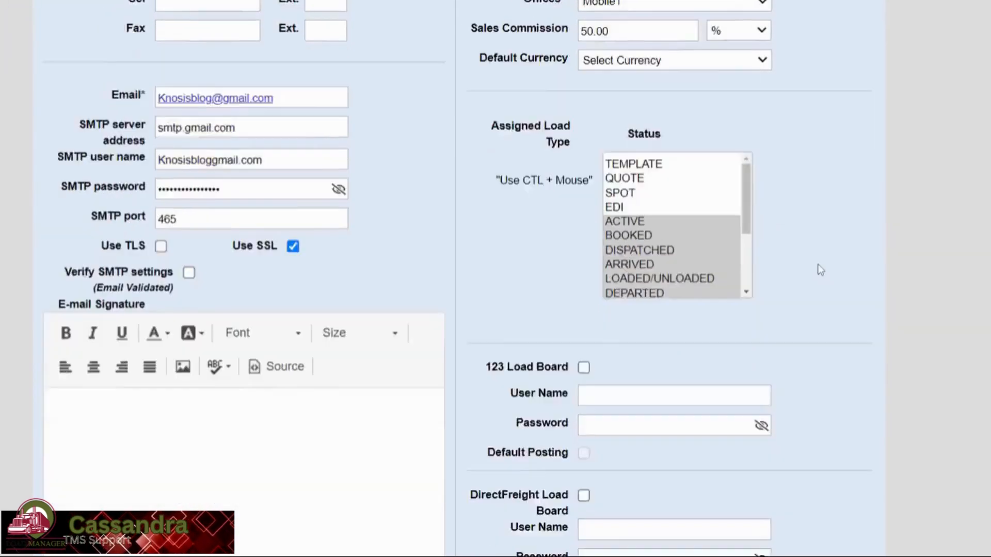
{"action": "scroll", "coordinate": [814, 265], "scroll_direction": "down", "scroll_amount": 1}
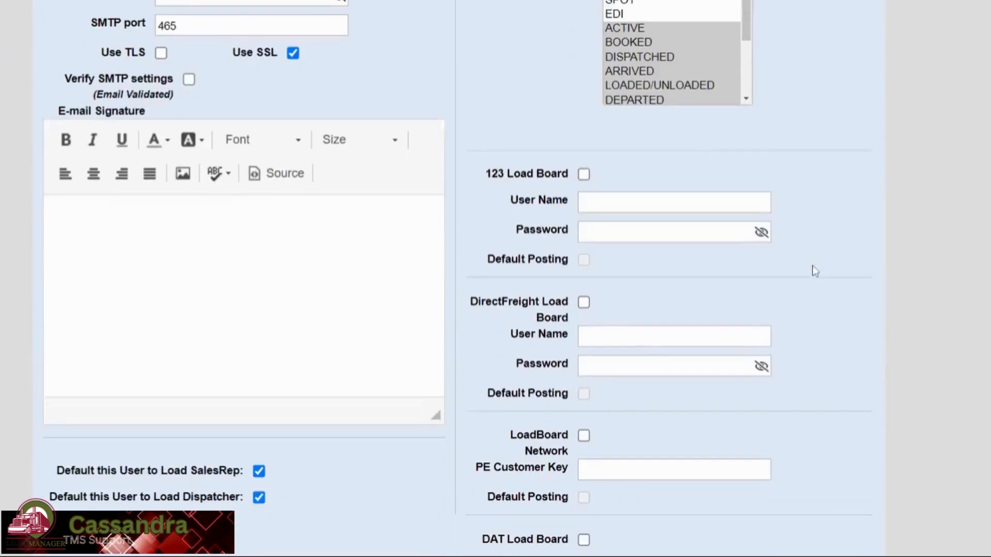
{"action": "scroll", "coordinate": [812, 264], "scroll_direction": "down", "scroll_amount": 5}
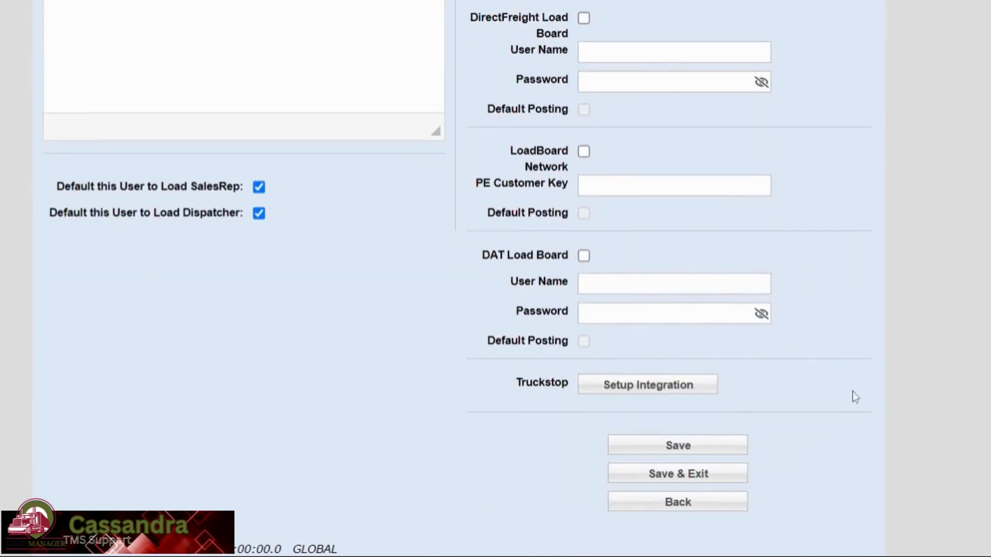
{"action": "left_click", "coordinate": [703, 447]}
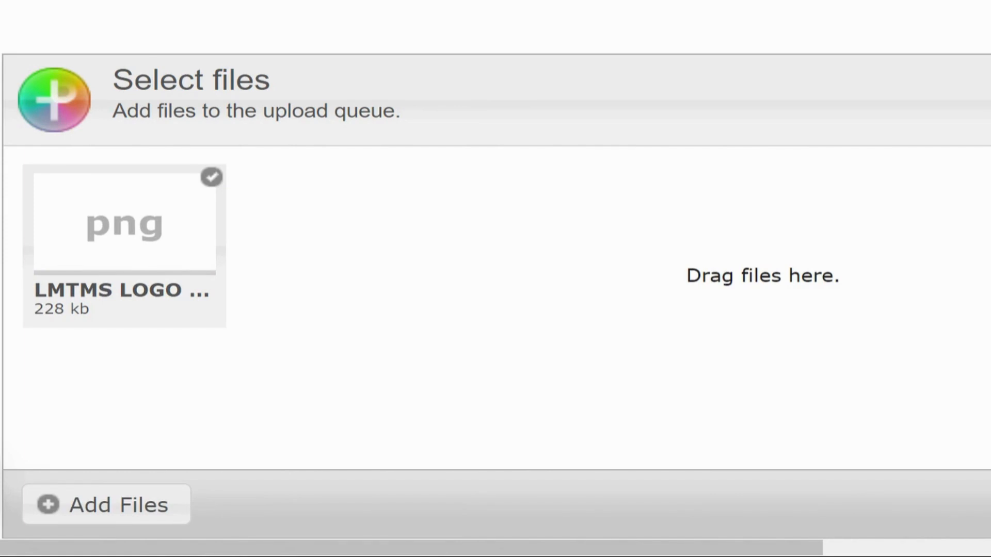
Enter demo as the description of the uploaded attachment LMTMS LOGO FINAL.png
{"action": "scroll", "coordinate": [298, 487], "scroll_direction": "down", "scroll_amount": 5}
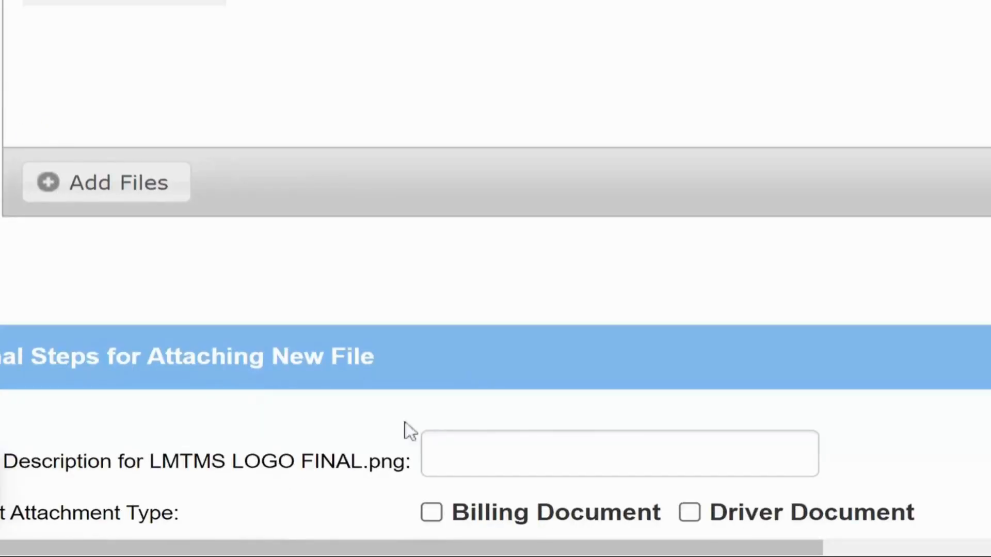
{"action": "scroll", "coordinate": [407, 427], "scroll_direction": "down", "scroll_amount": 1}
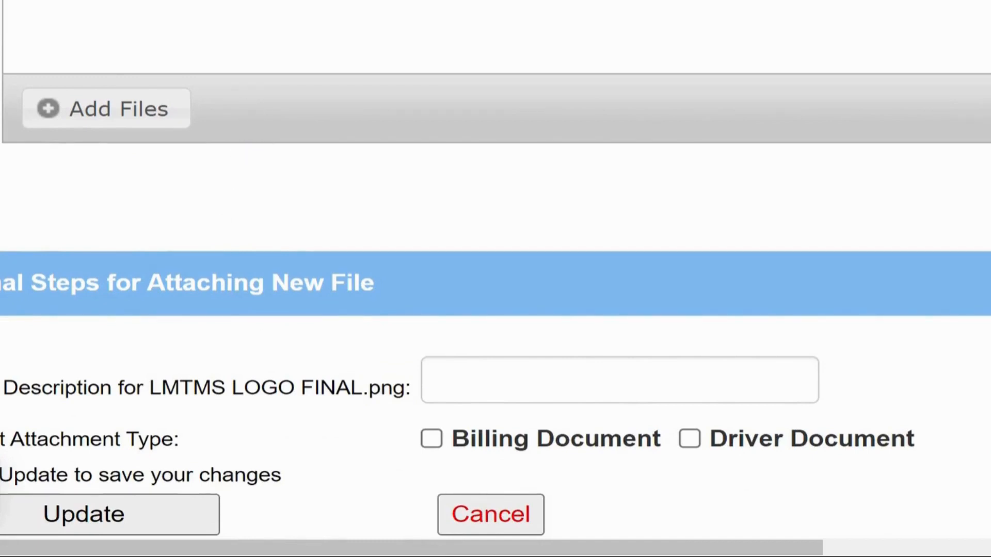
{"action": "left_click", "coordinate": [495, 380]}
{"action": "type", "text": "TE"}
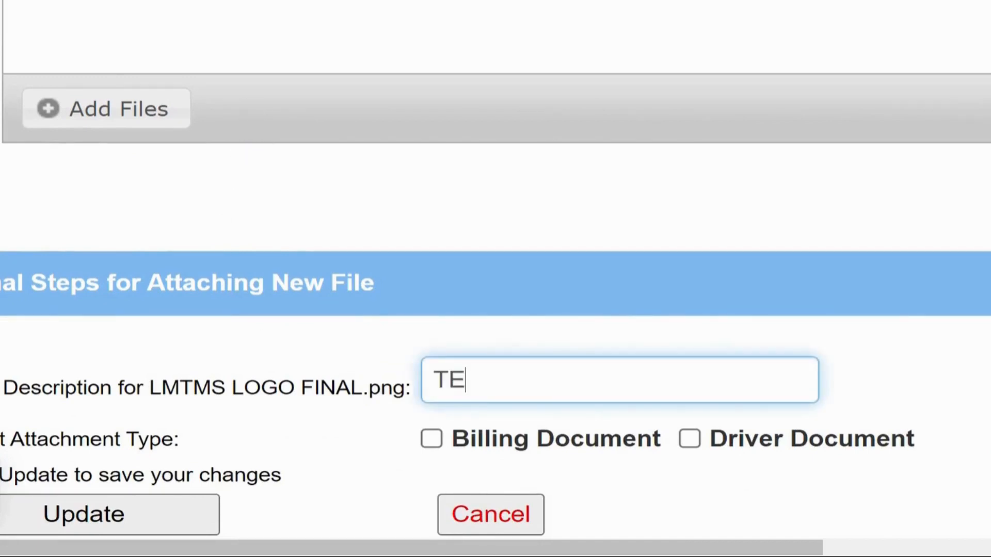
{"action": "key", "text": "BackSpace"}
{"action": "key", "text": "BackSpace"}
{"action": "type", "text": "demo"}
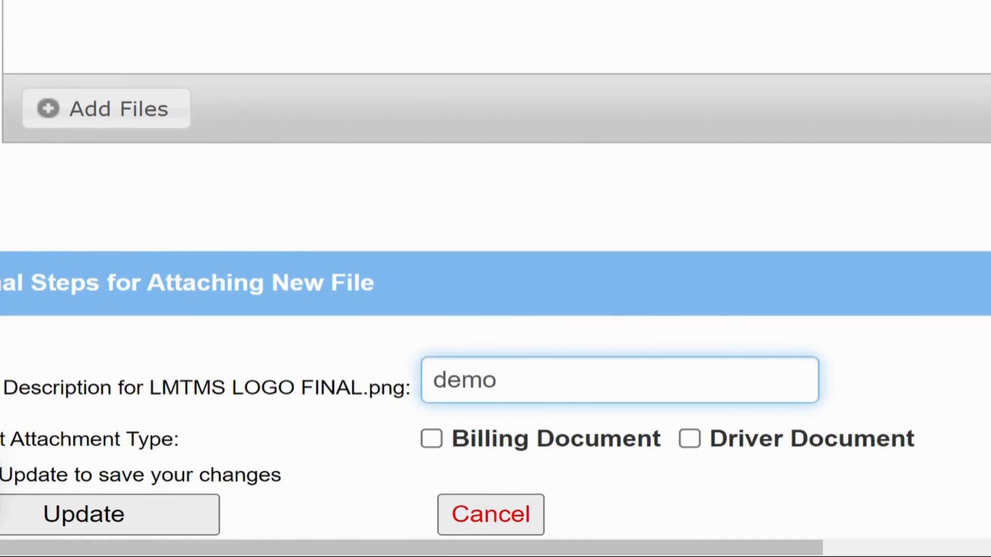